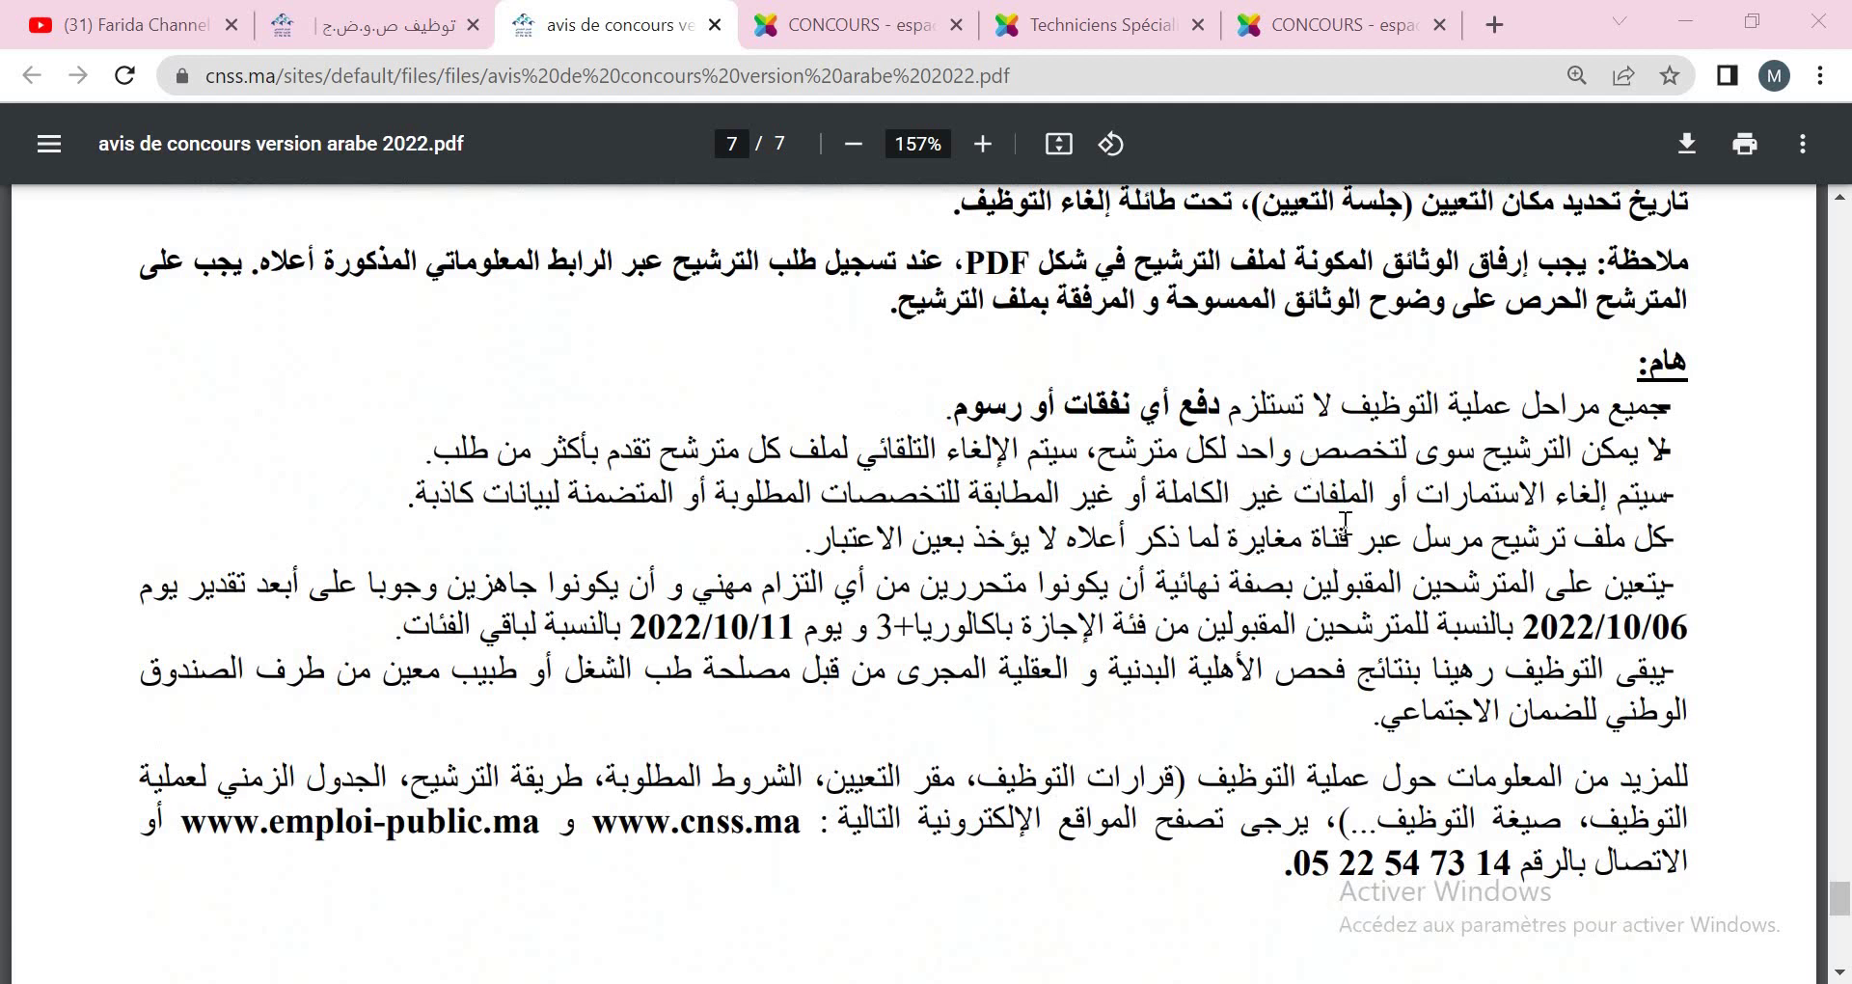
- Examine the list of CNSS job offers on concours-recrutement.ma, from Médecins Généralistes down to Techniciens Spécialisés
left_click(831, 25)
scroll(530, 542, "down", 4)
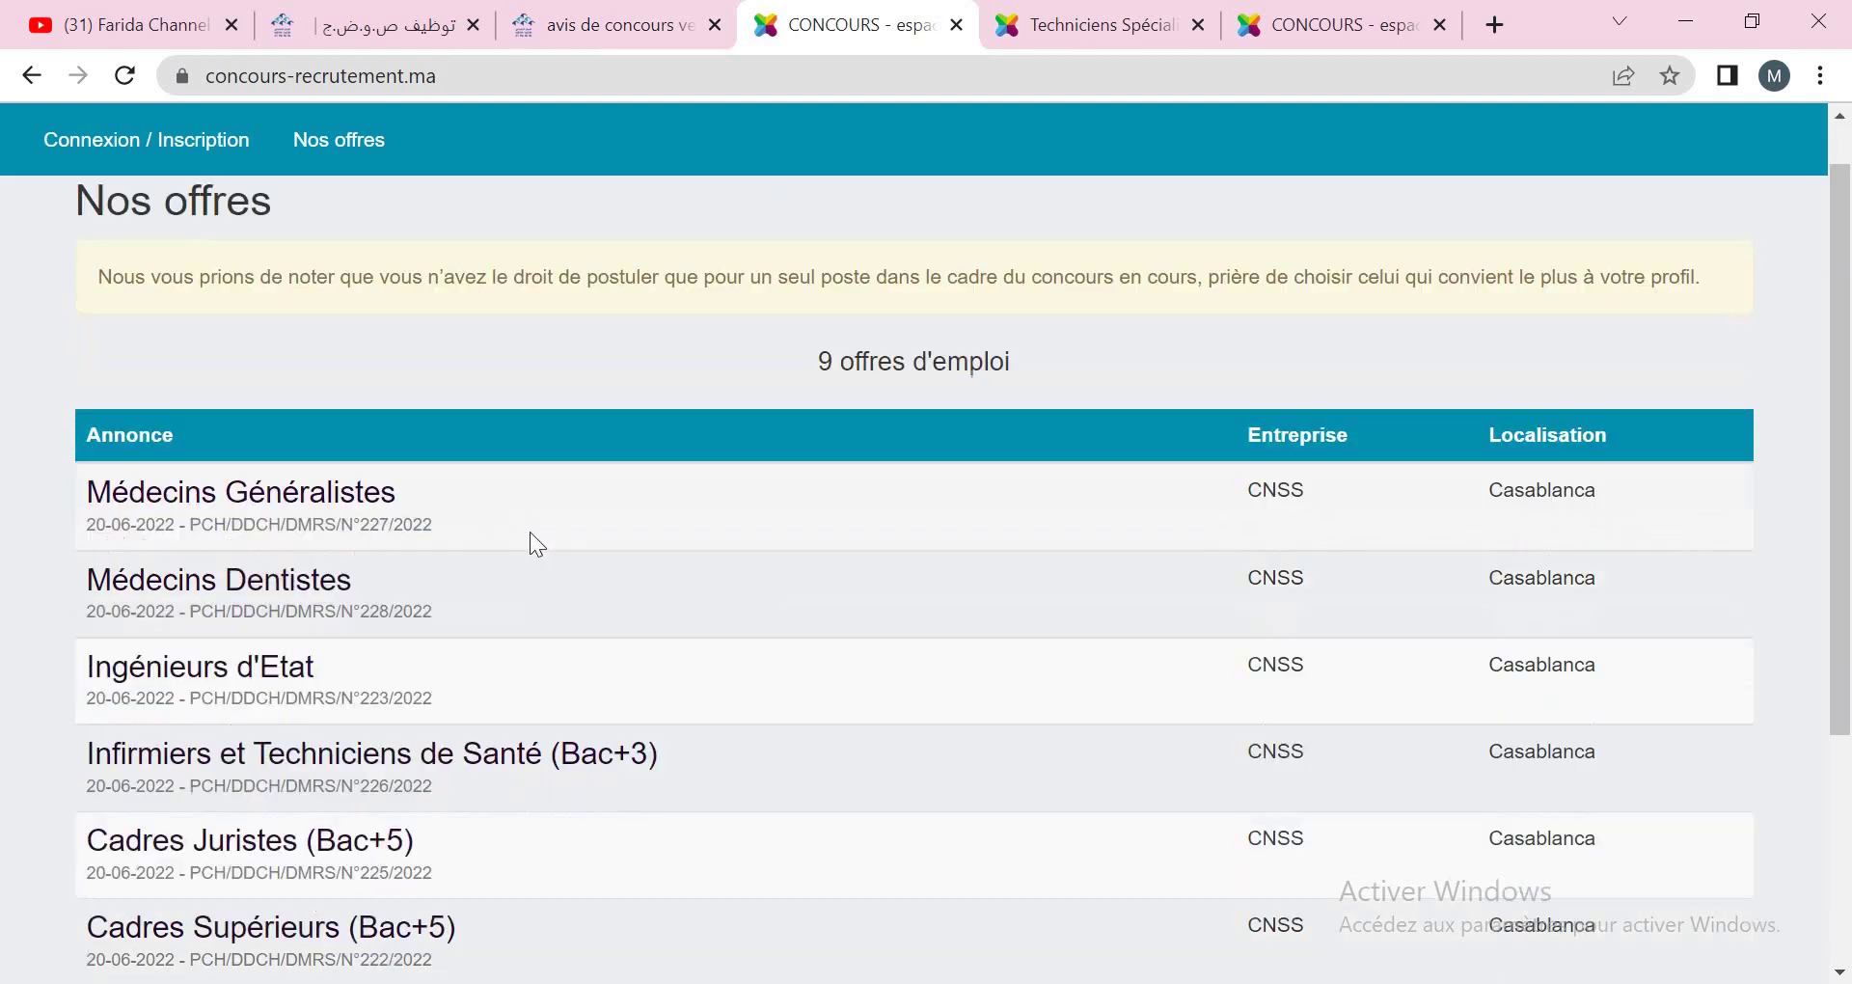
scroll(529, 542, "up", 1)
scroll(532, 542, "up", 3)
scroll(532, 542, "down", 4)
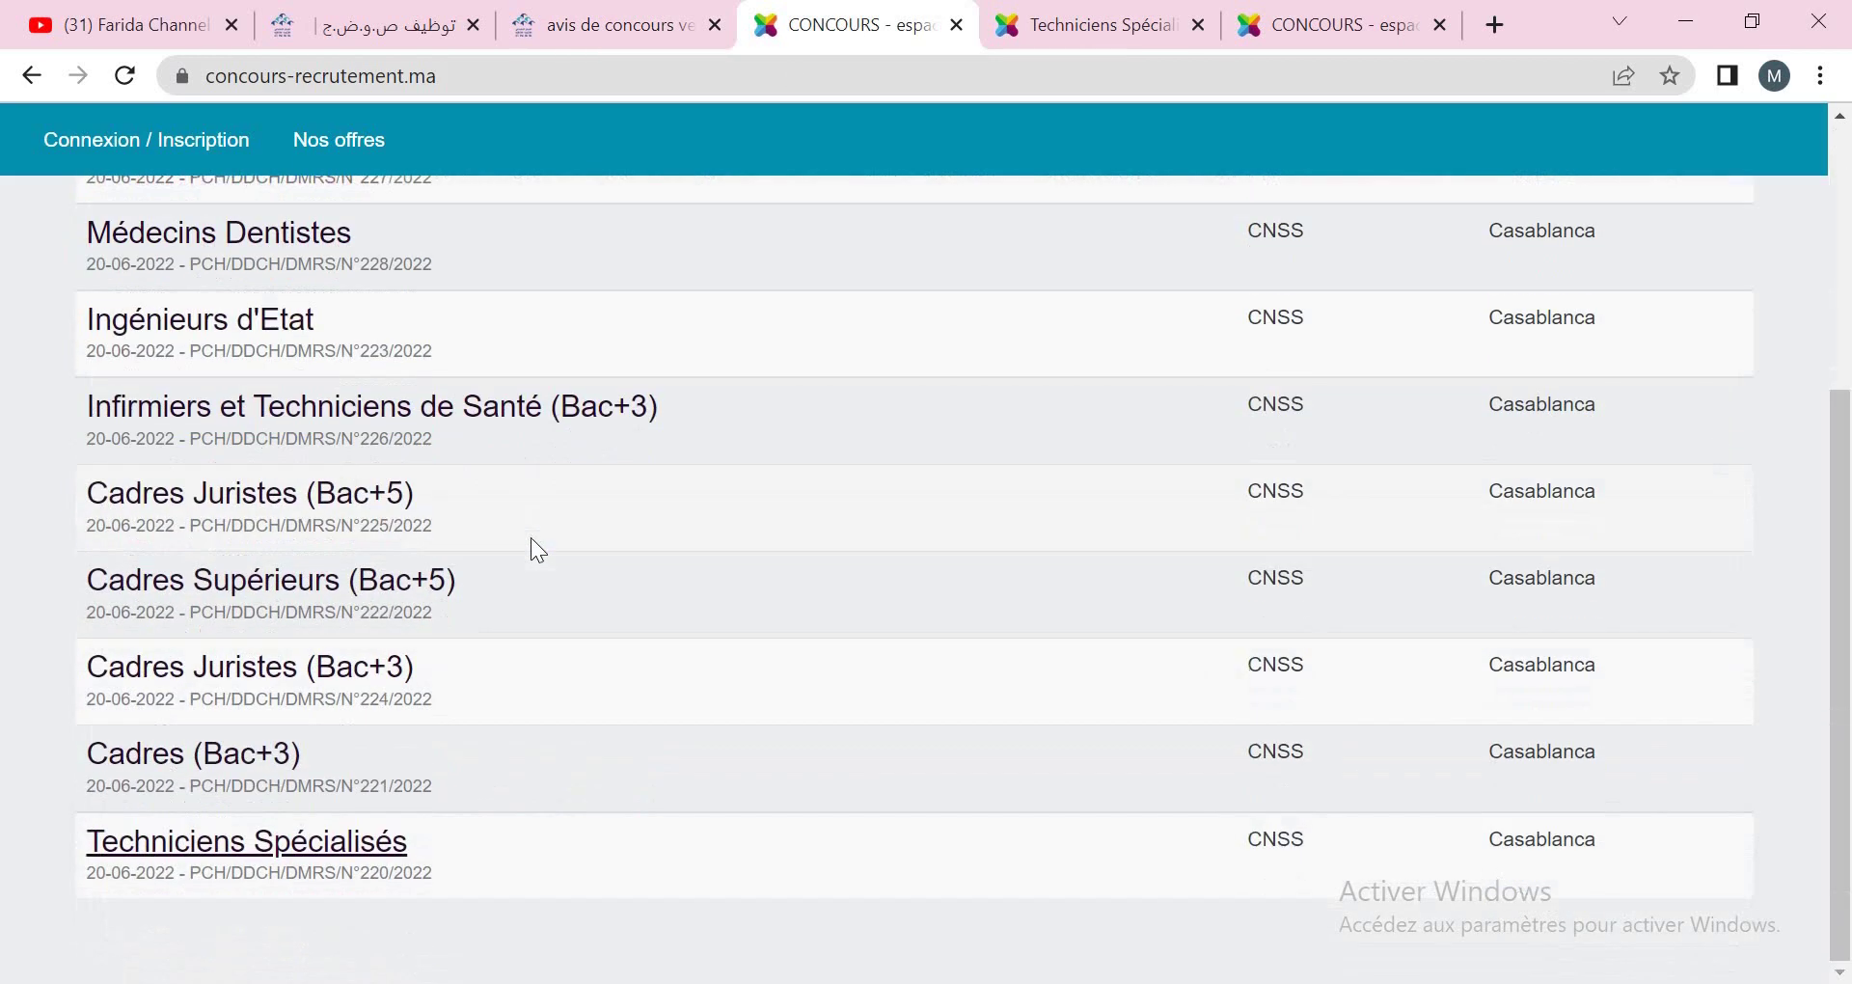
scroll(532, 542, "up", 4)
scroll(537, 538, "down", 4)
scroll(540, 541, "up", 4)
scroll(540, 542, "down", 4)
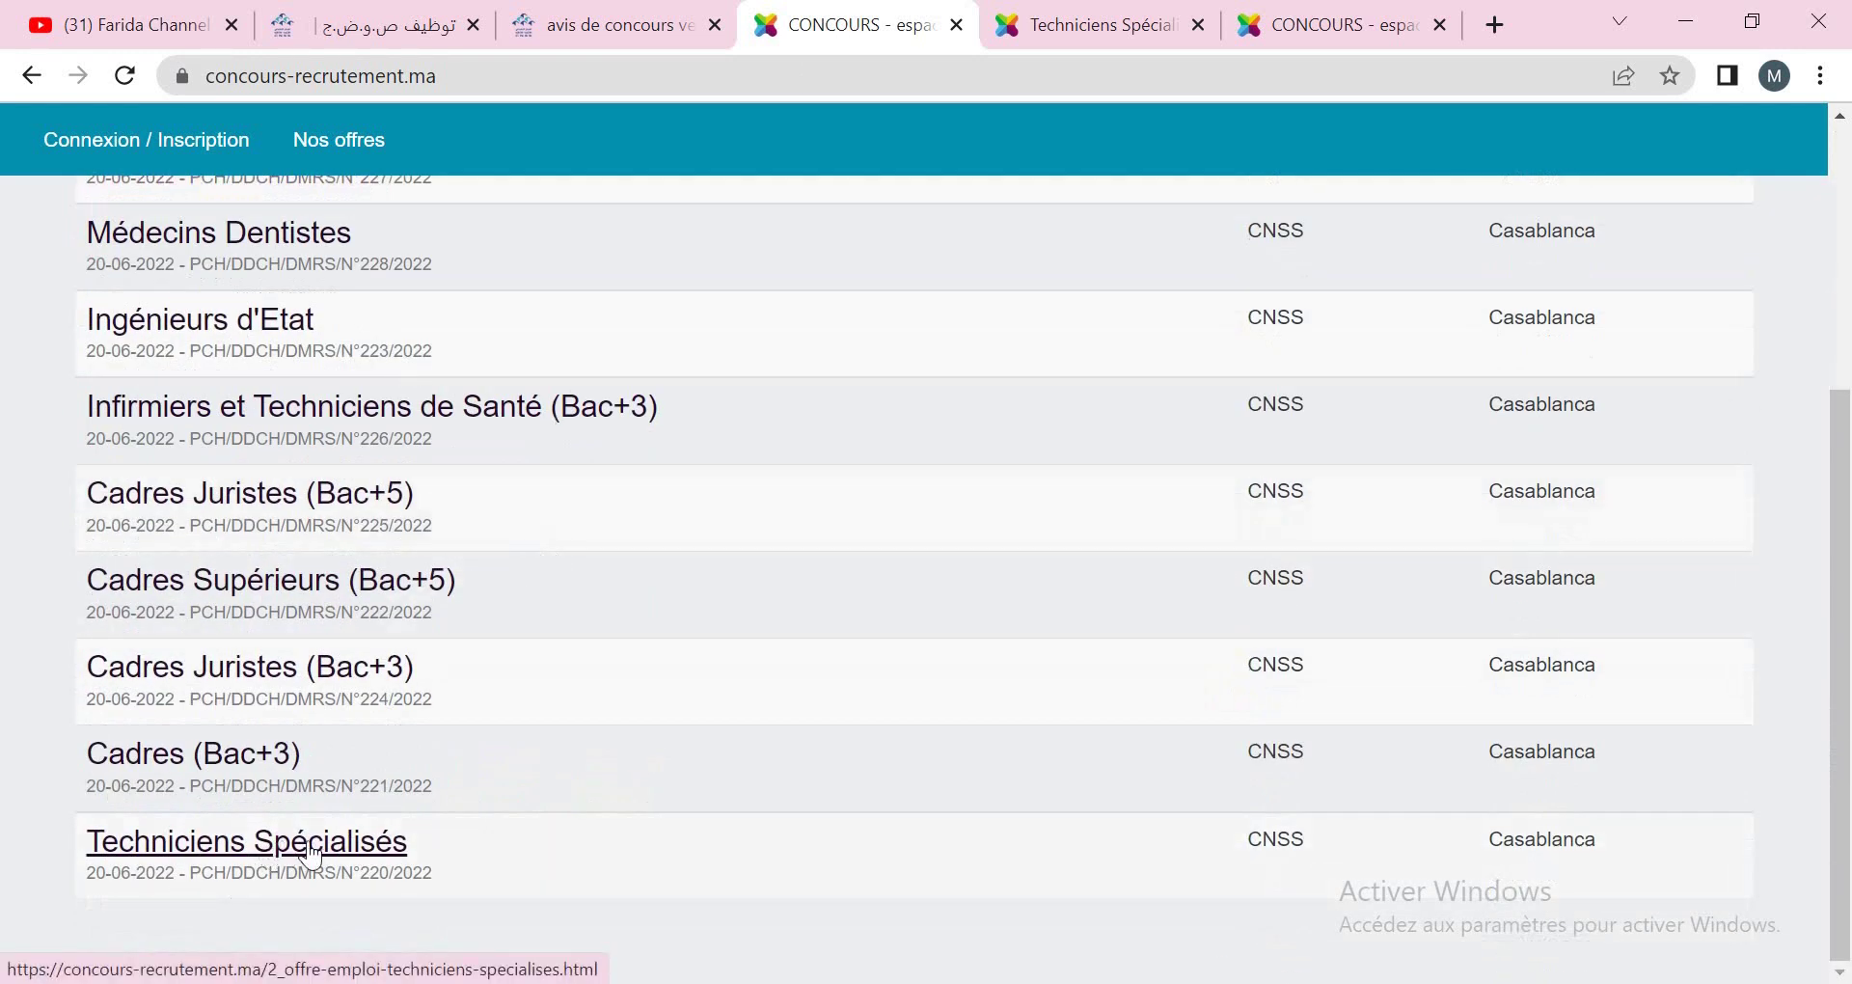
- Review the Techniciens Spécialisés offer, including its specialities, participation conditions and required application documents
left_click(1099, 25)
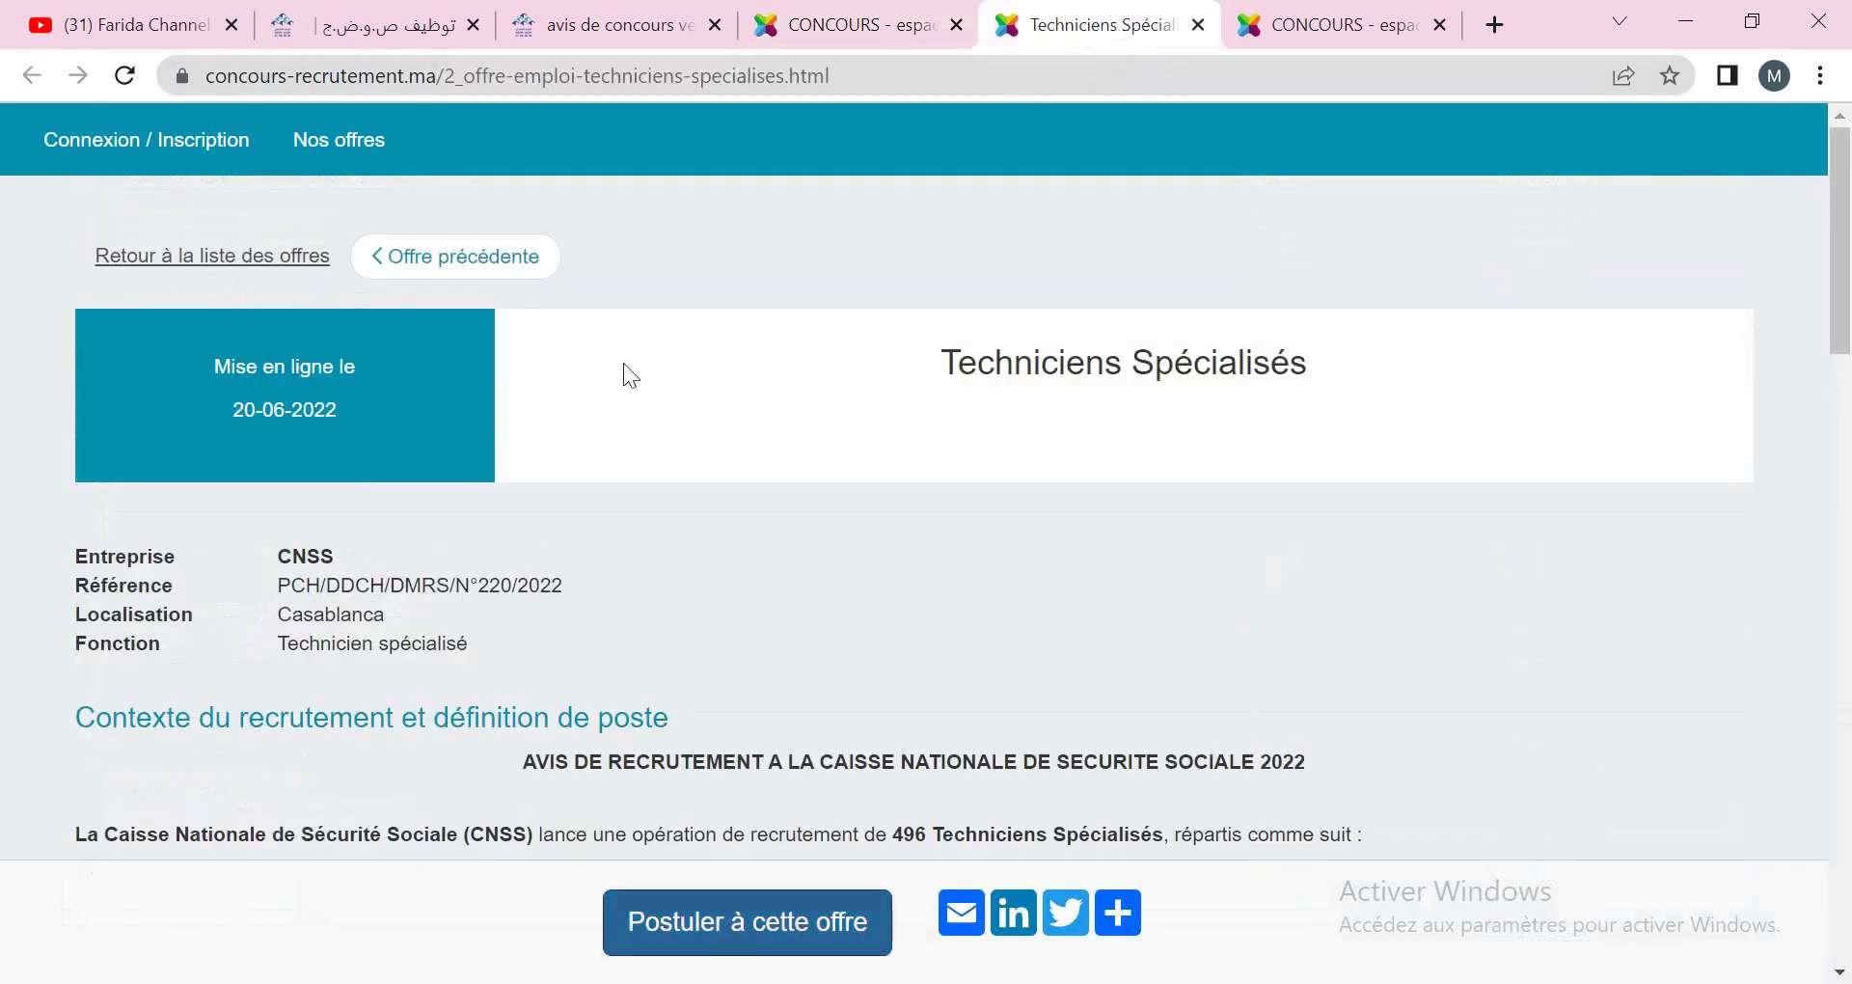
scroll(630, 376, "down", 6)
scroll(623, 369, "down", 1)
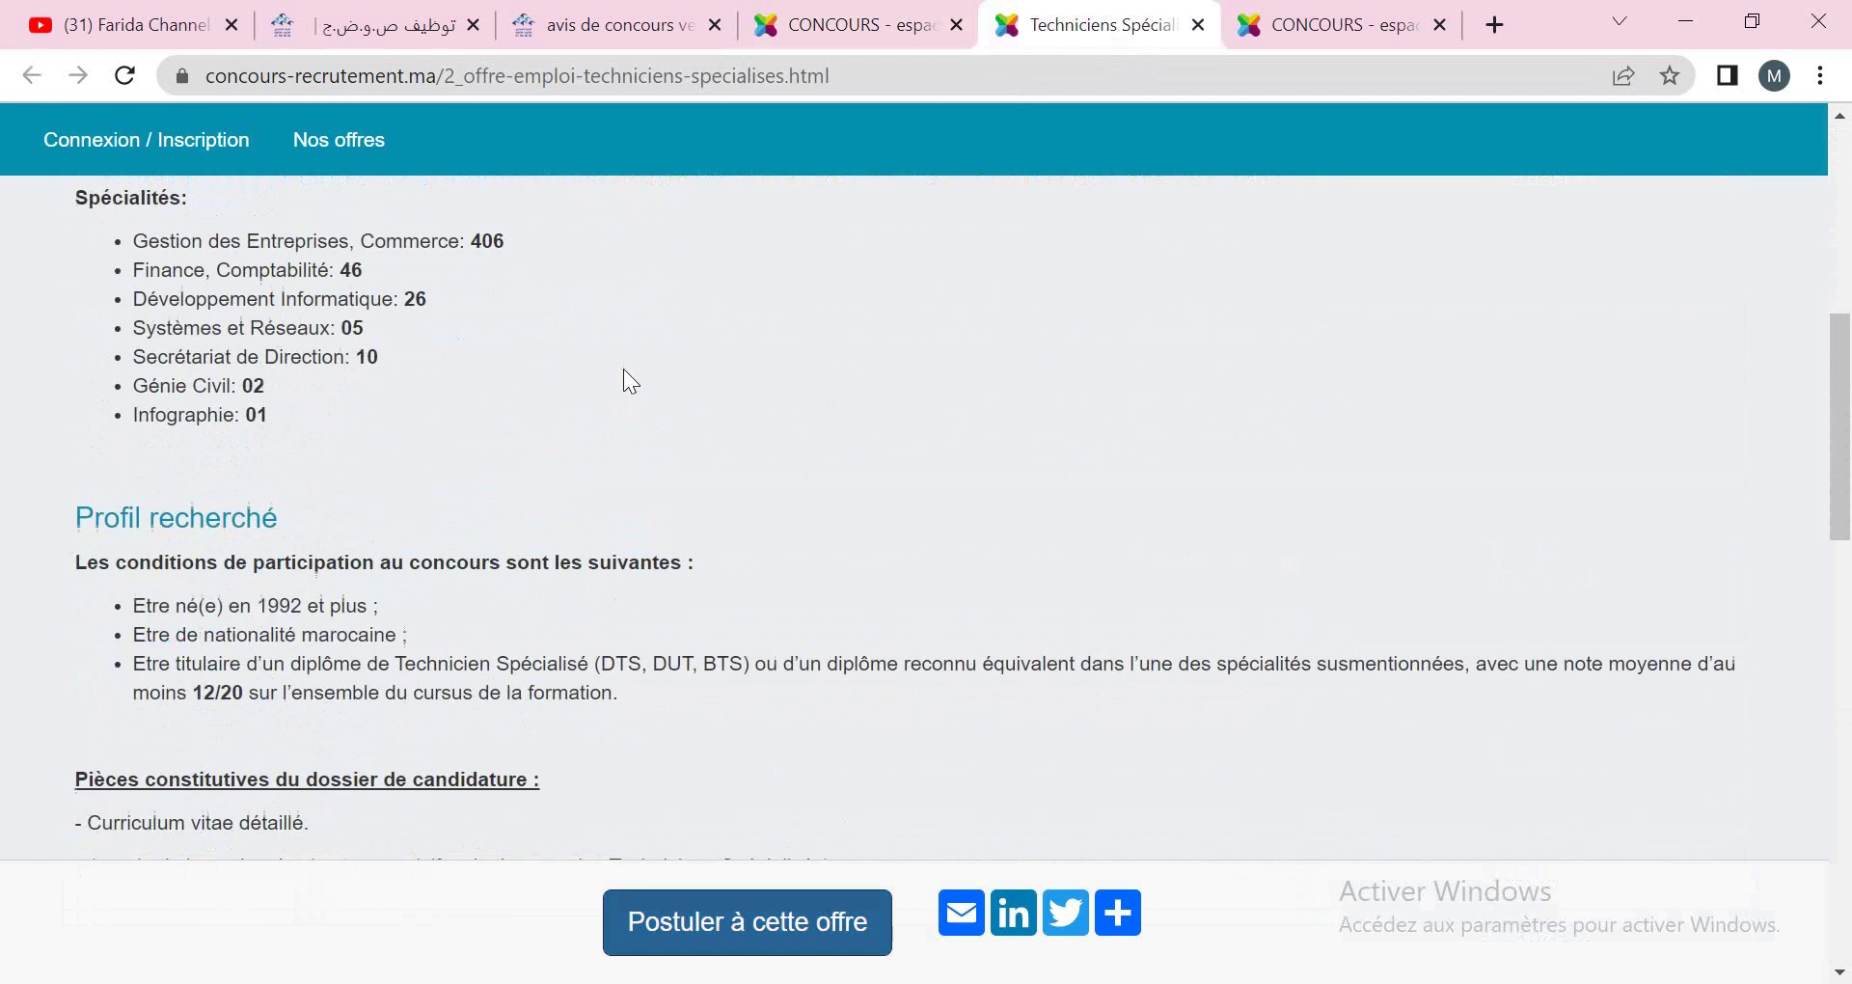
scroll(447, 332, "down", 1)
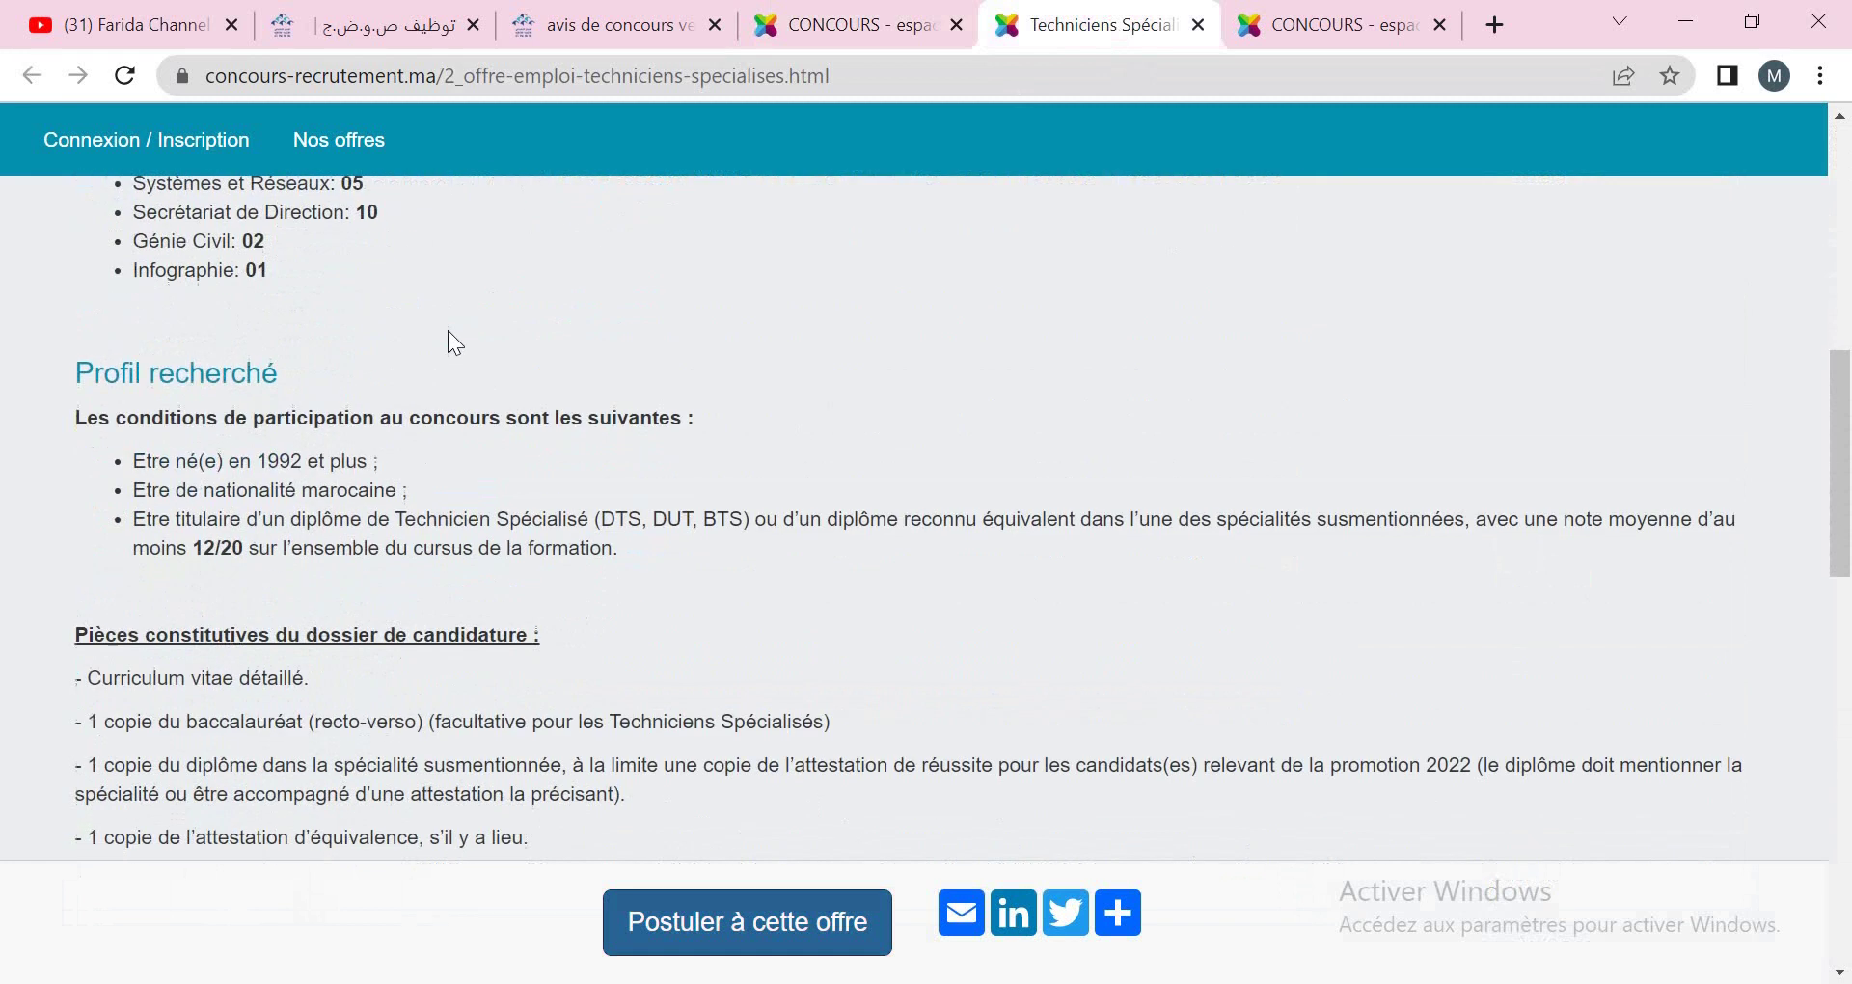
scroll(313, 438, "down", 4)
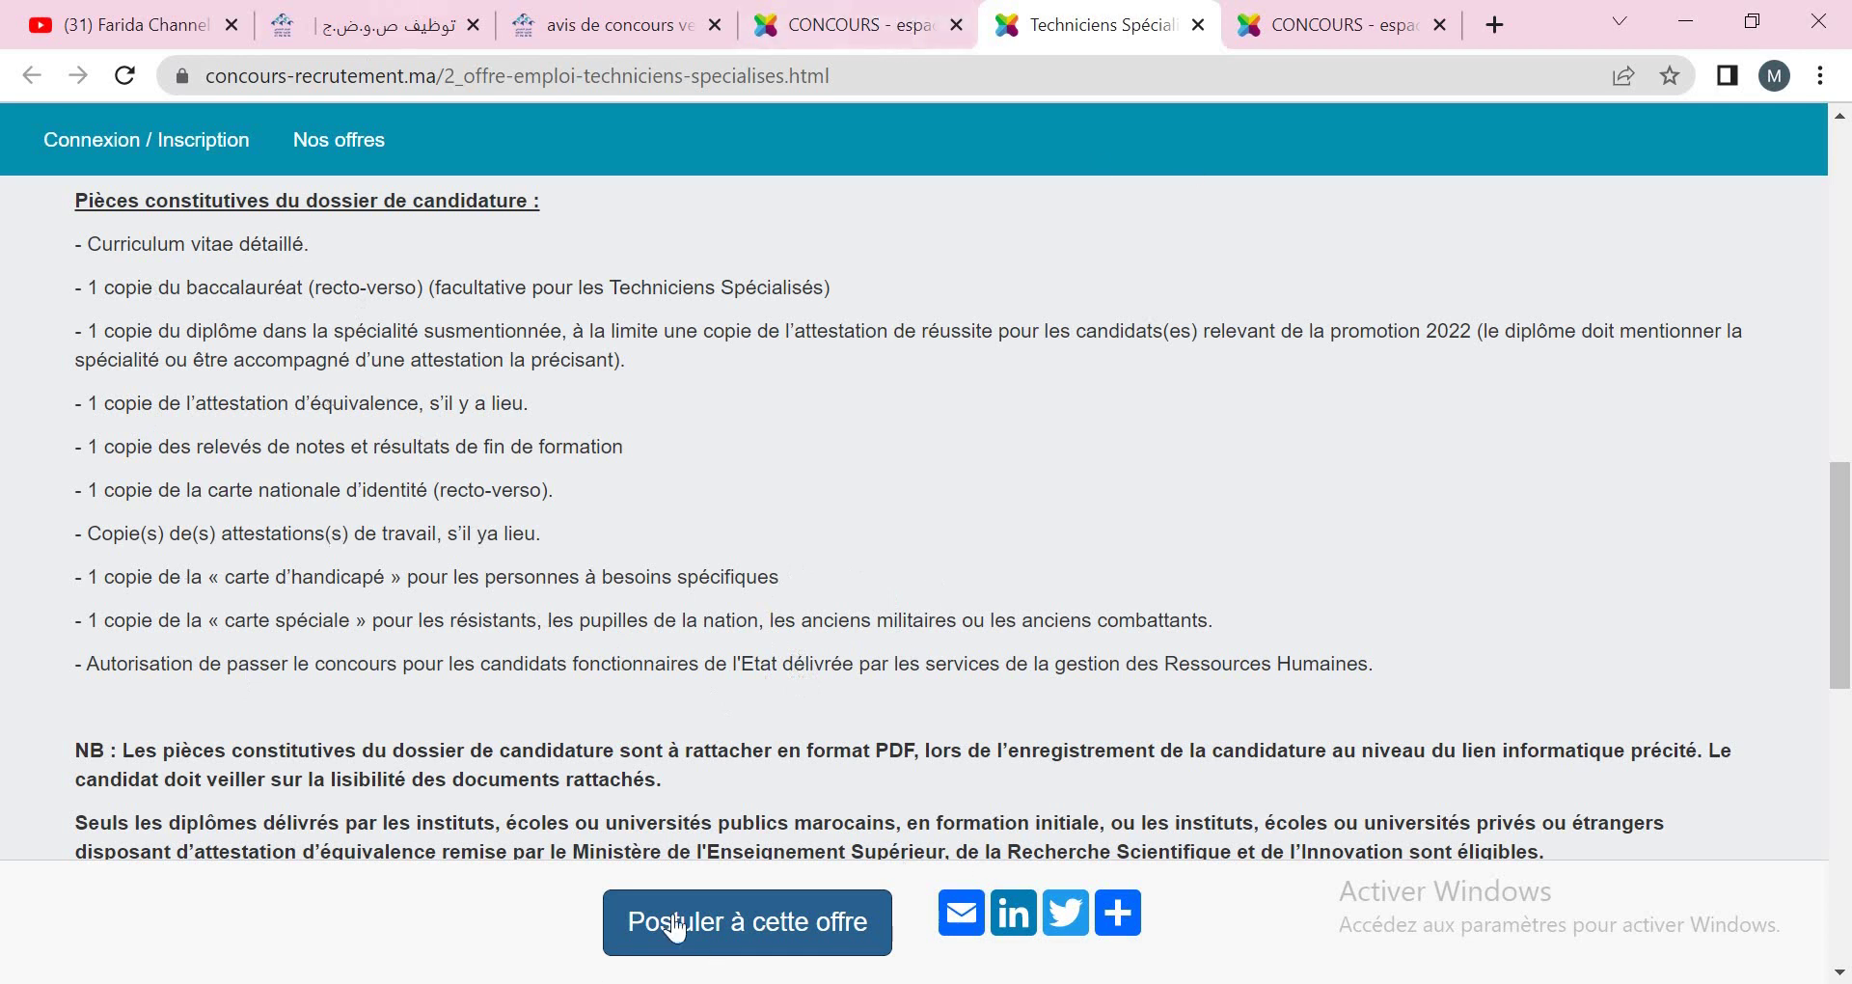
- From the offers list, go to the Techniciens Spécialisés offer and bring up its application form
left_click(853, 25)
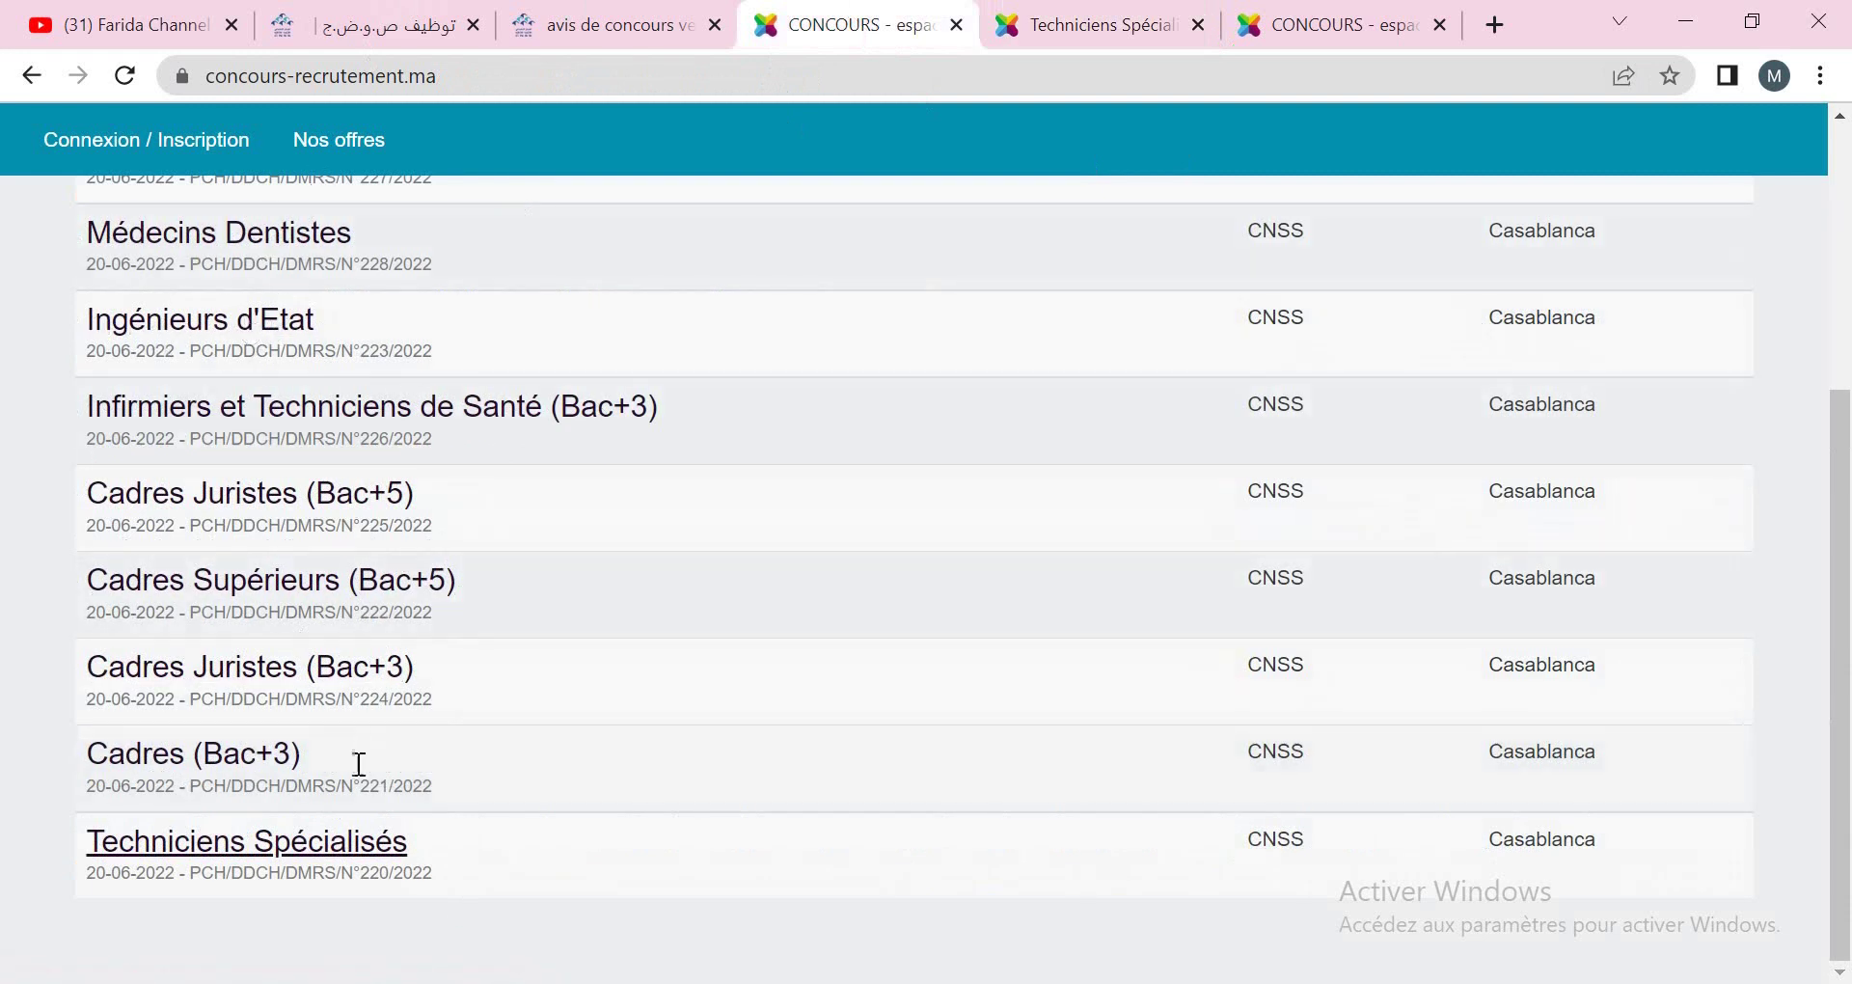
left_click(152, 868)
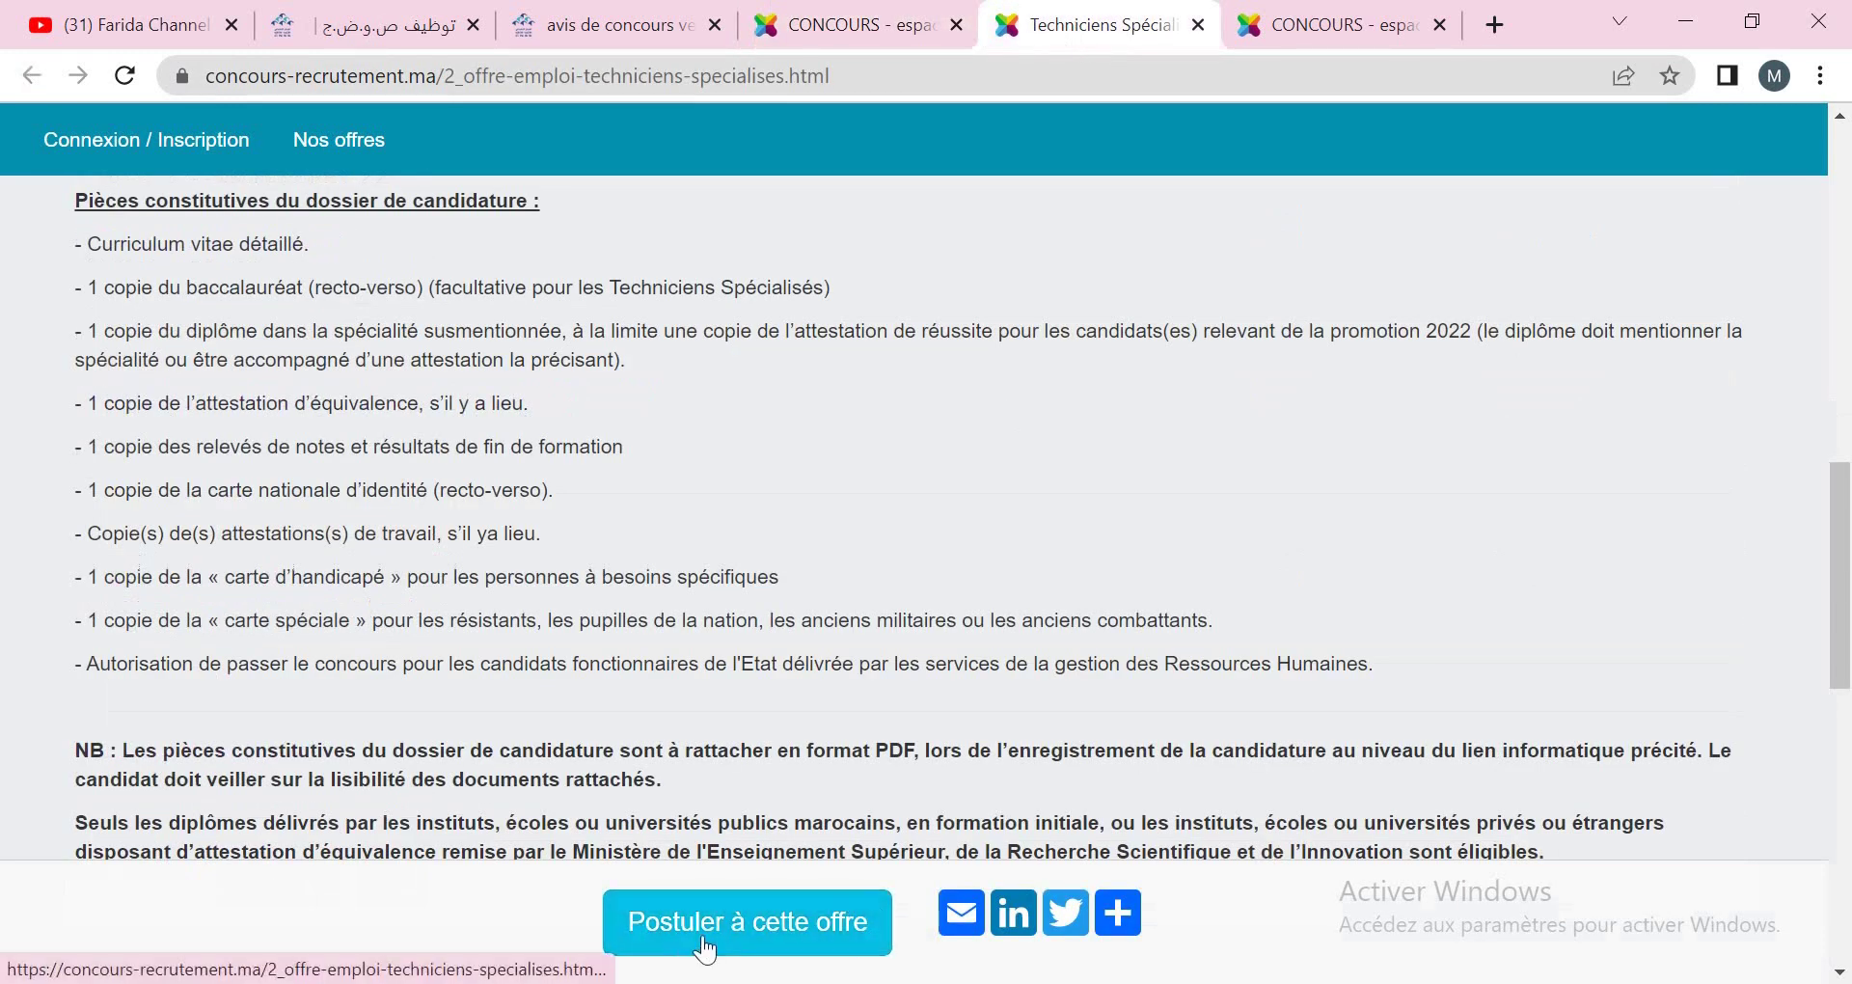
left_click(722, 953)
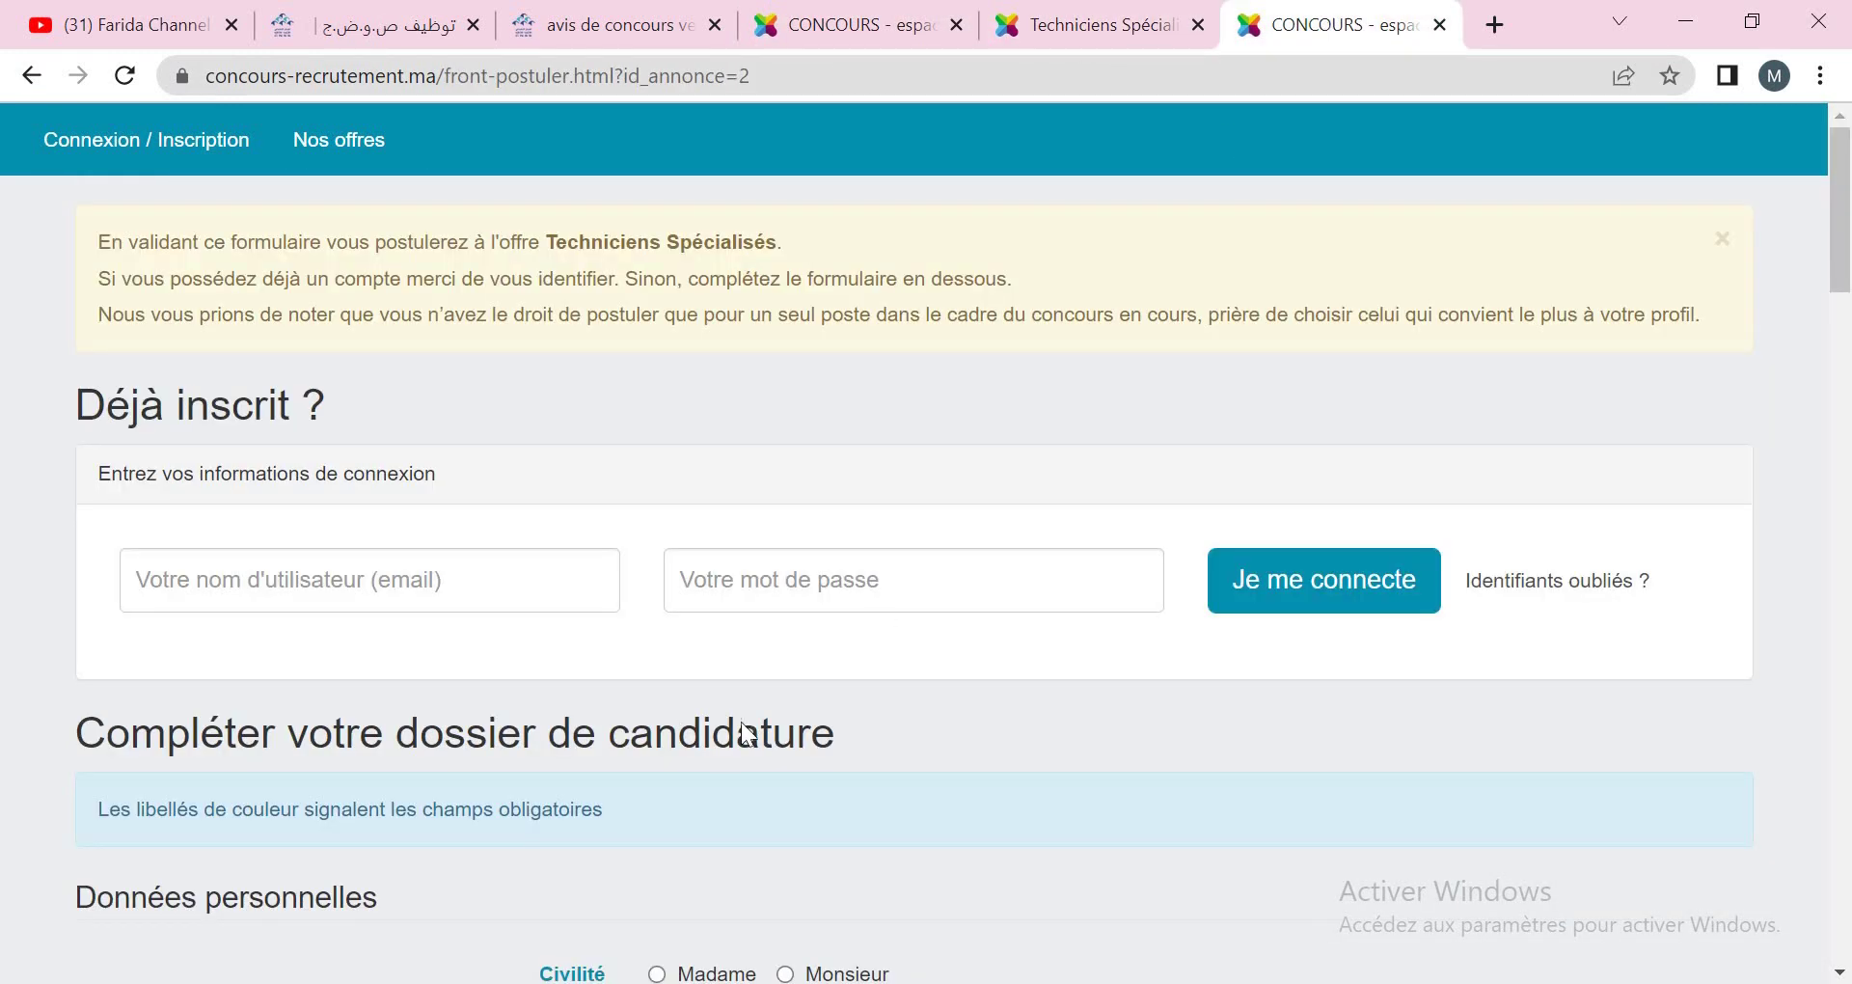
- Look through the whole application form, from personal data to diploma, attached documents, security check and validation
scroll(918, 801, "down", 5)
scroll(921, 802, "down", 1)
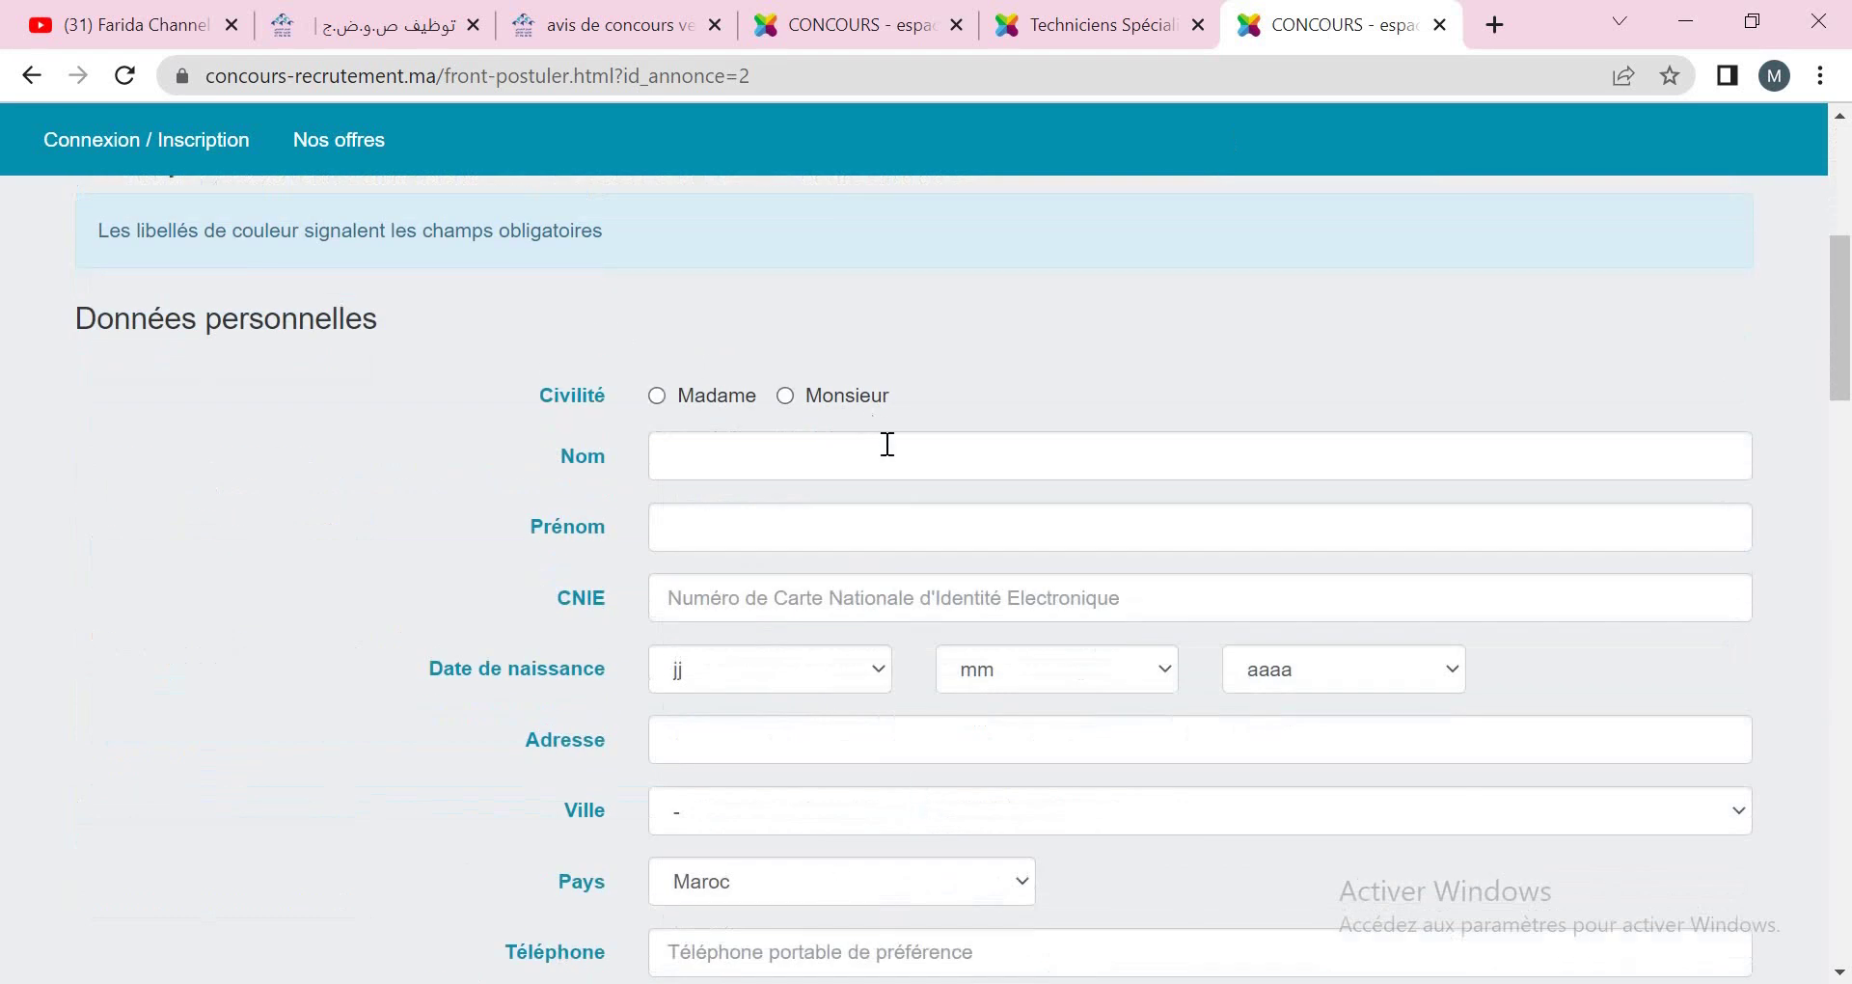
scroll(885, 463, "down", 9)
scroll(890, 488, "down", 4)
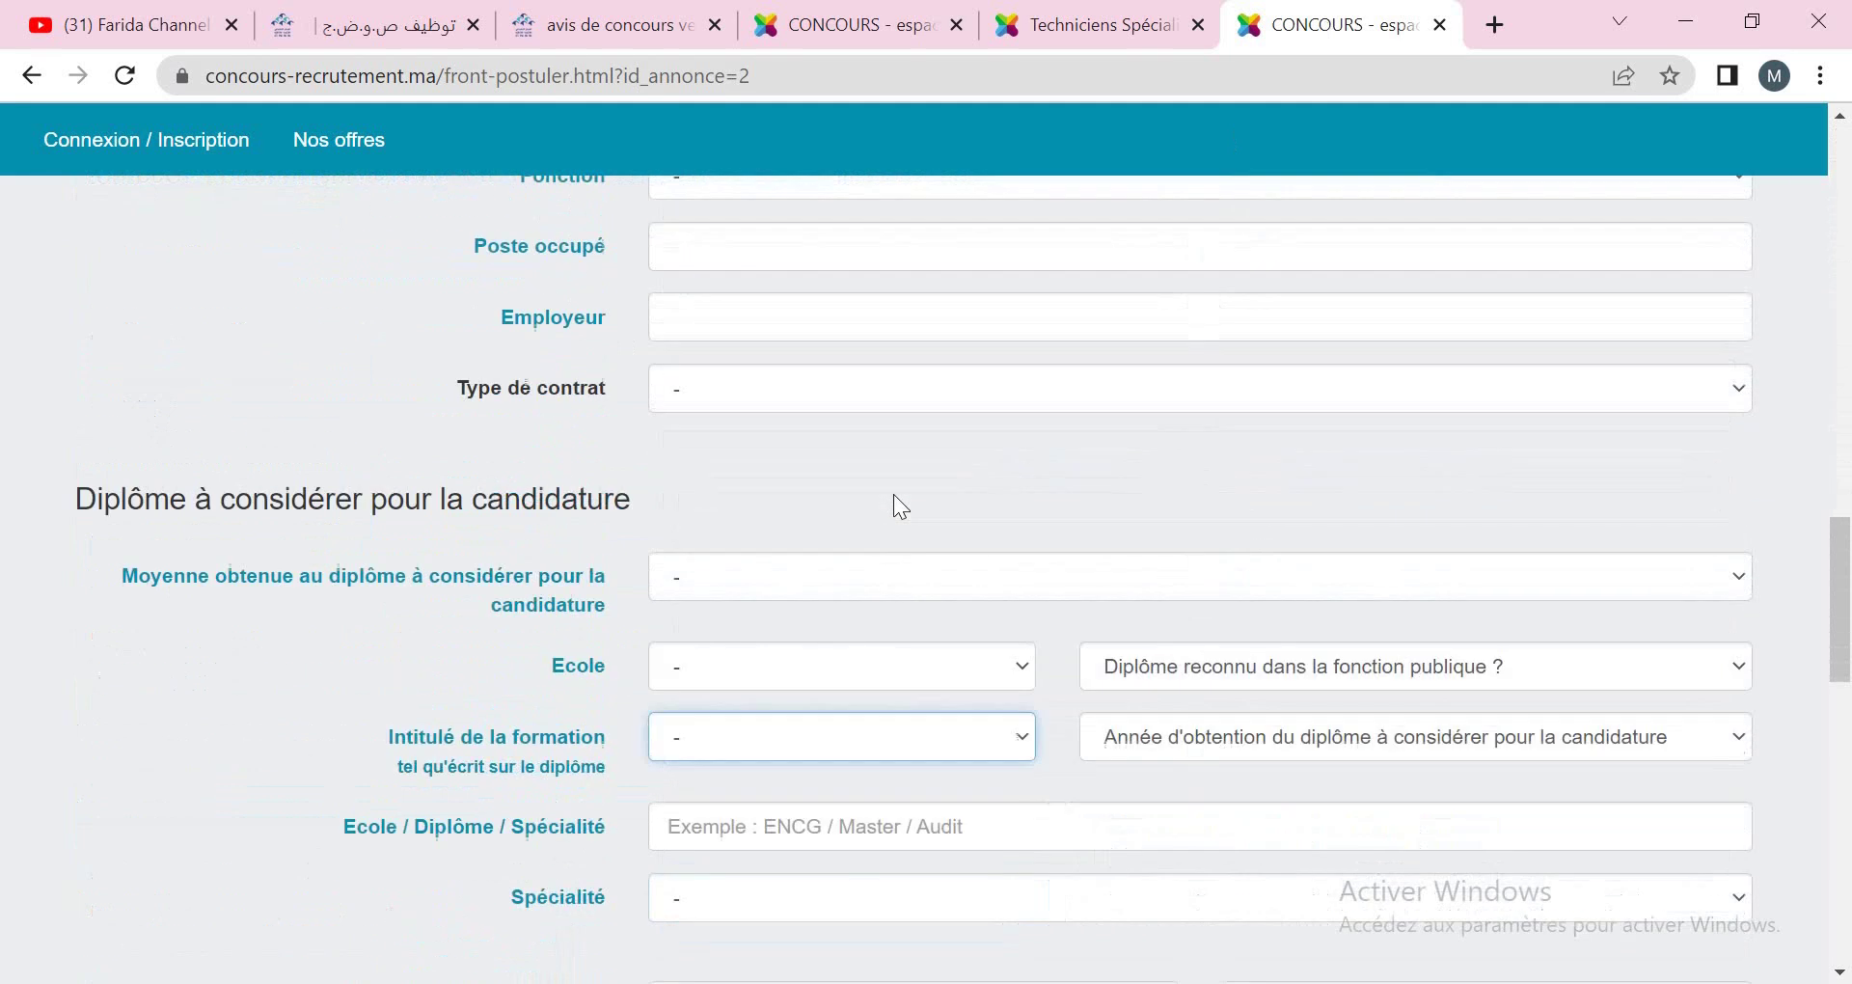
scroll(893, 494, "up", 2)
scroll(897, 497, "down", 15)
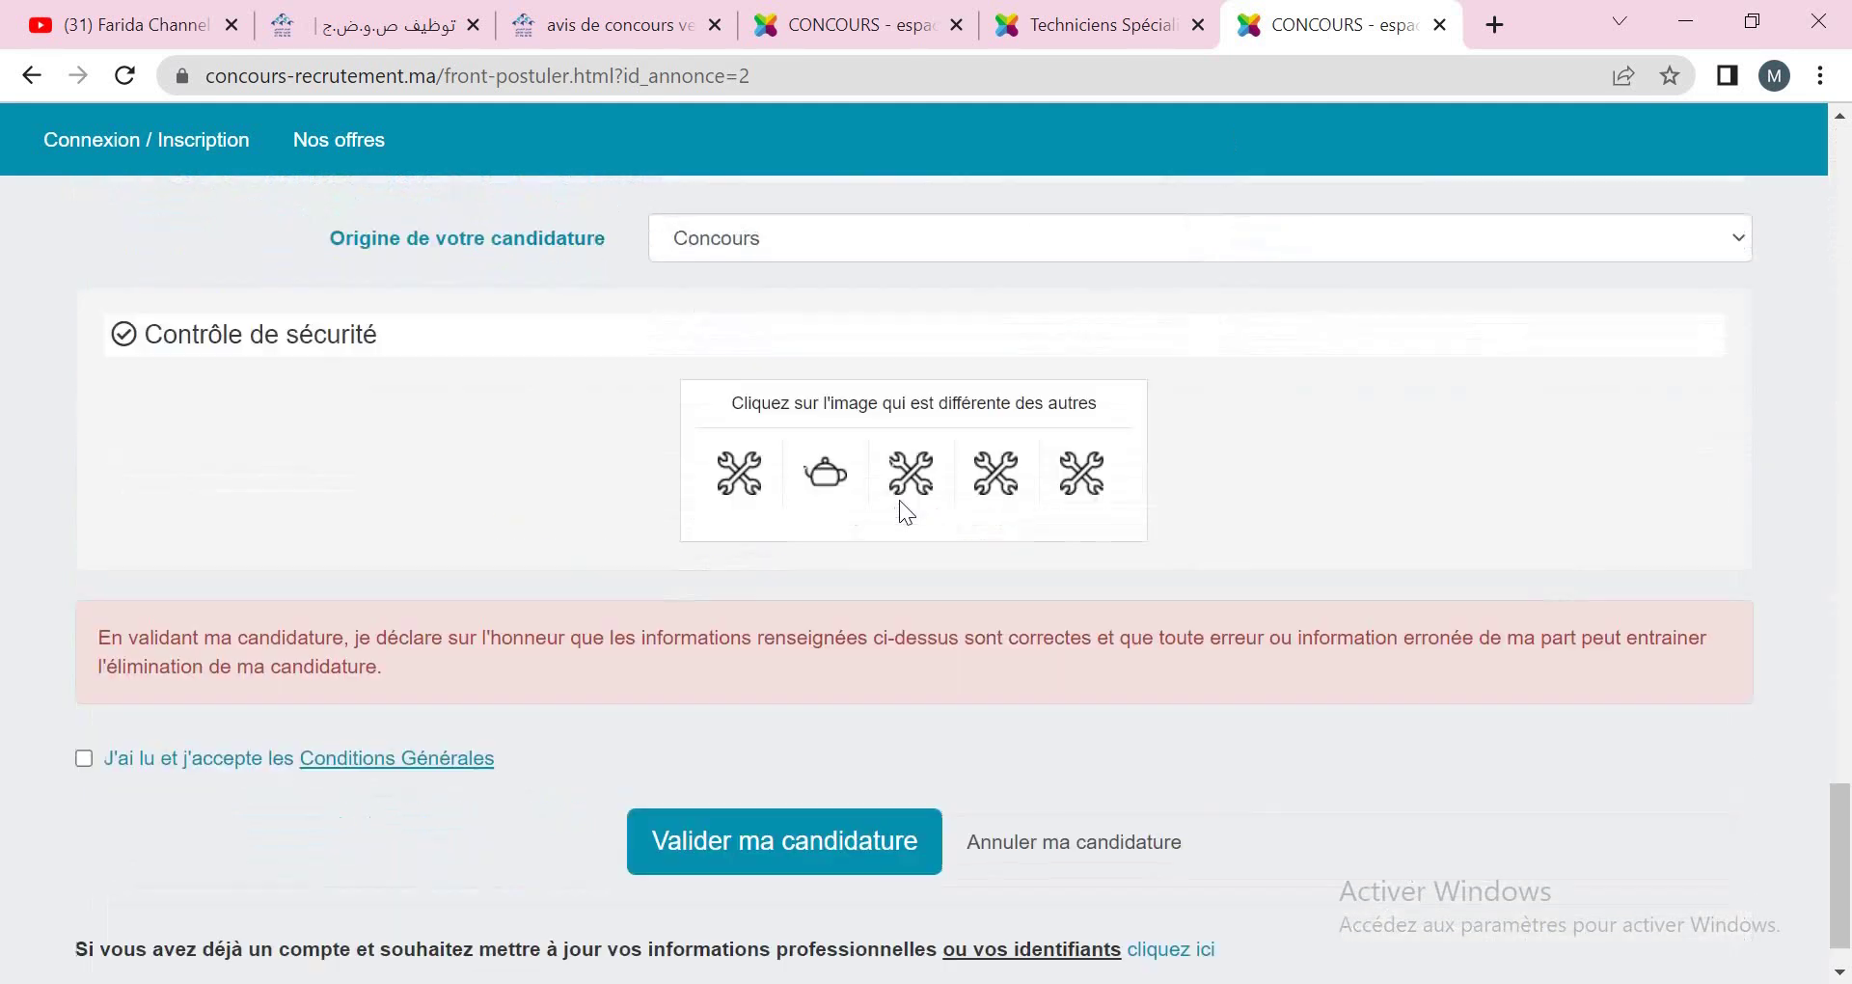
scroll(829, 716, "up", 15)
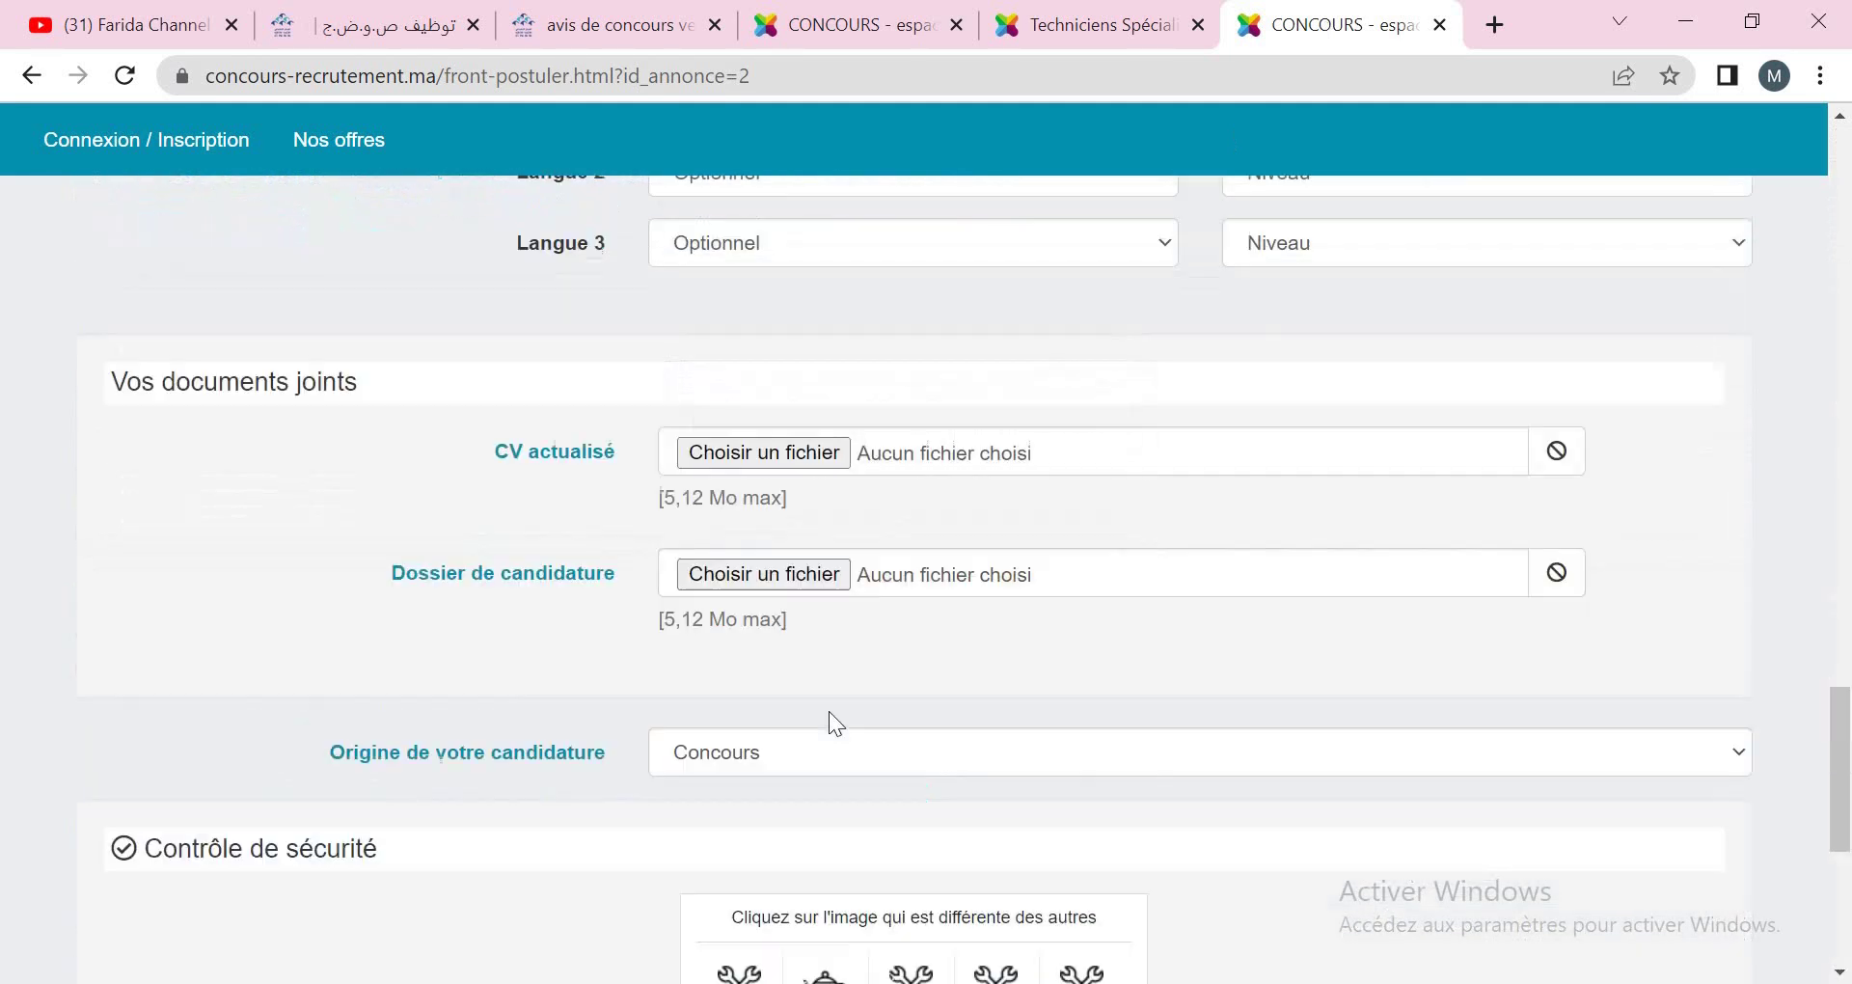
scroll(854, 643, "up", 10)
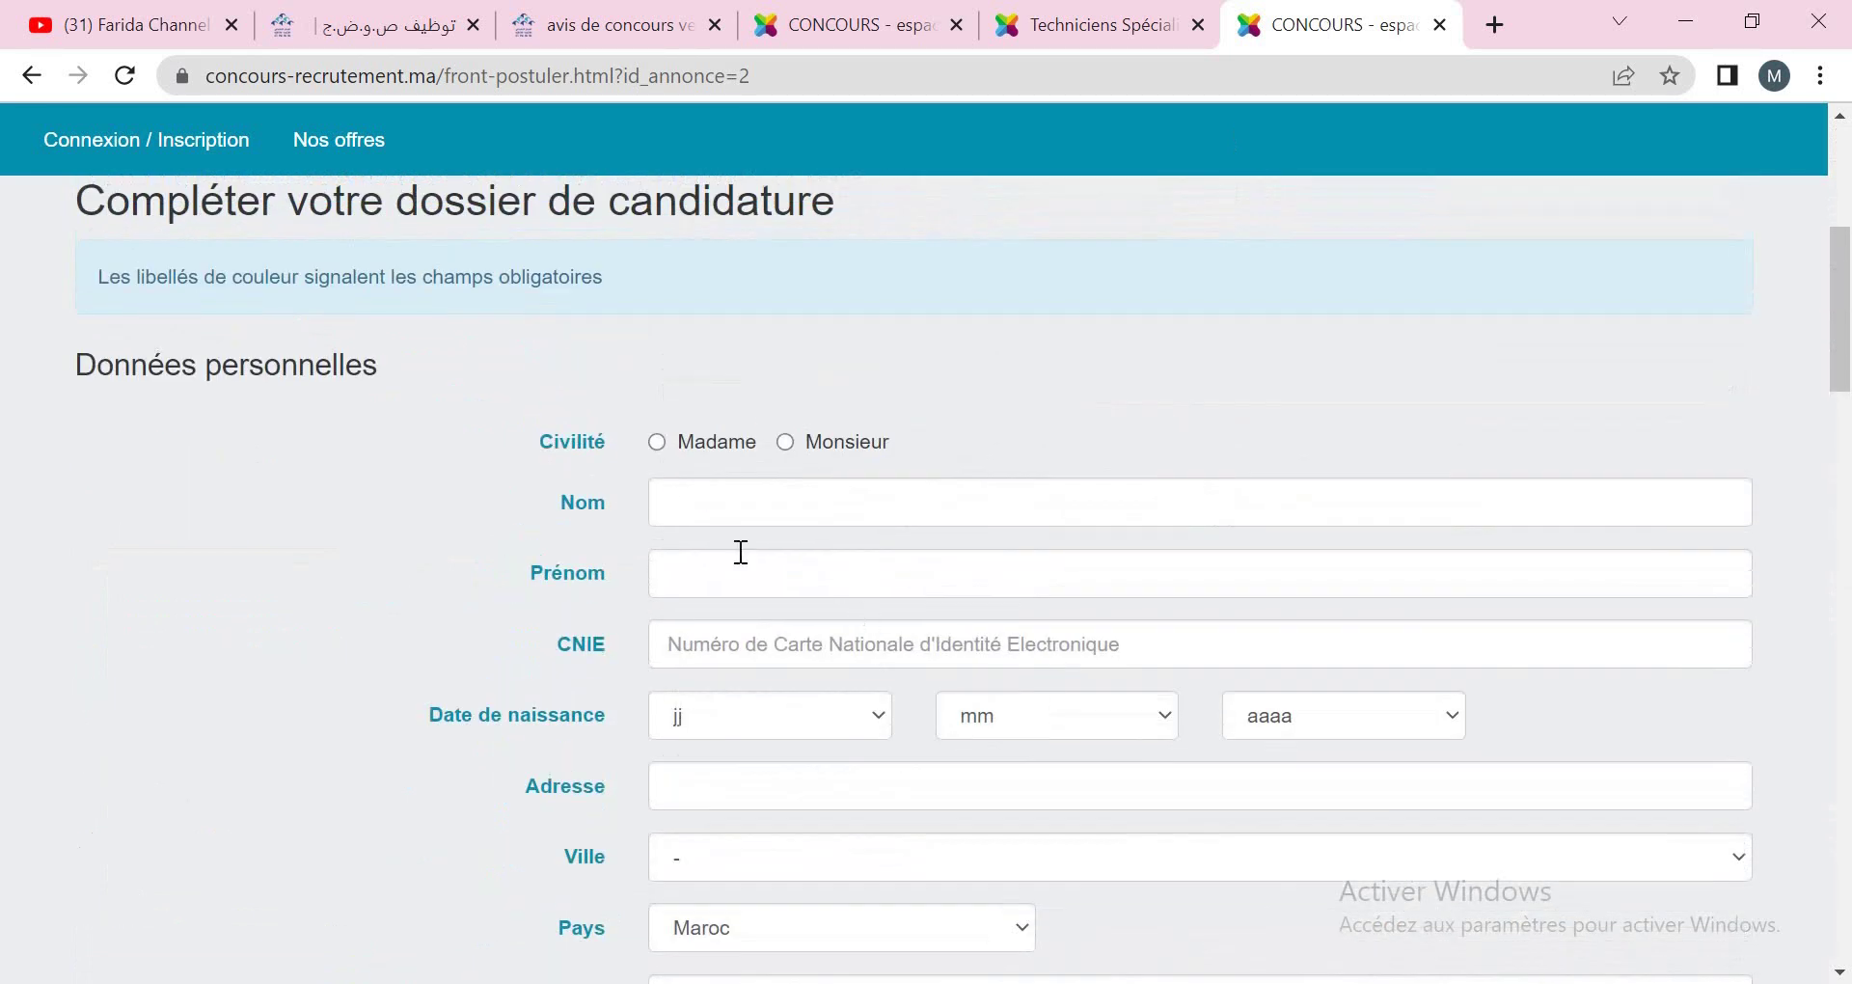
- Set the Civilité to Madame in the personal data section and review the remaining personal fields
left_click(658, 446)
scroll(768, 639, "down", 1)
scroll(768, 638, "down", 1)
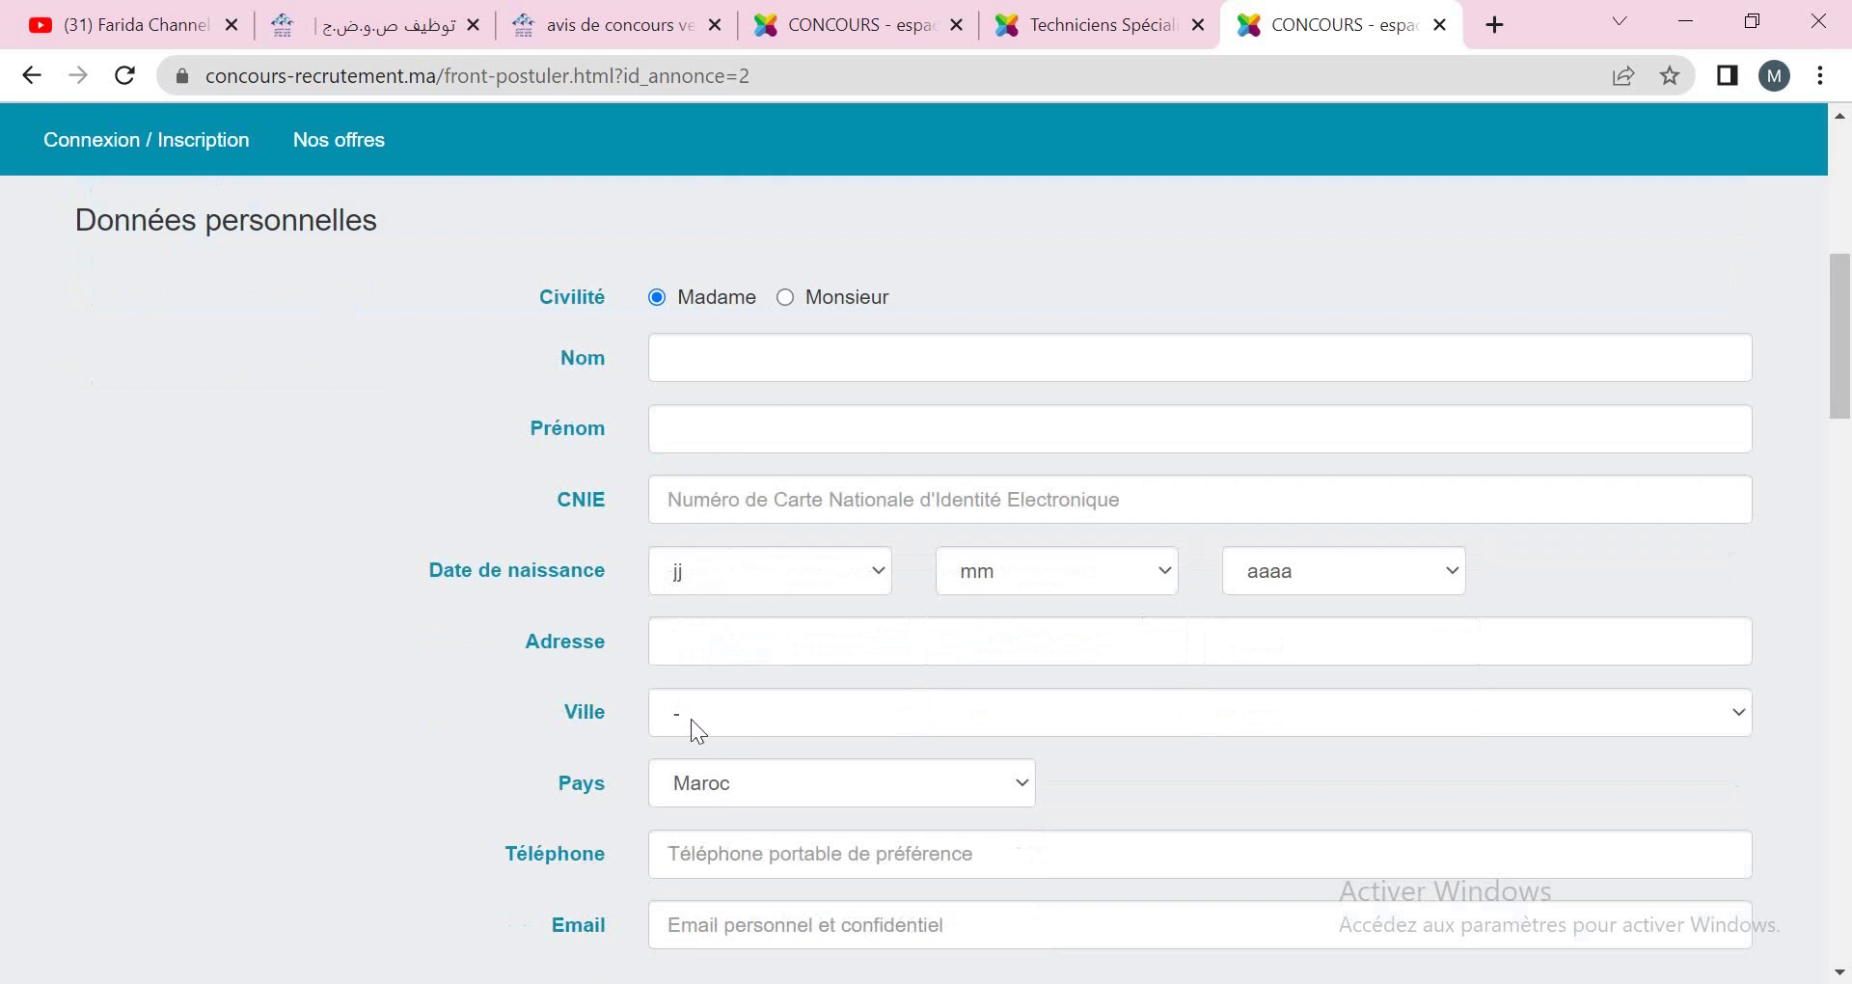
scroll(714, 784, "down", 2)
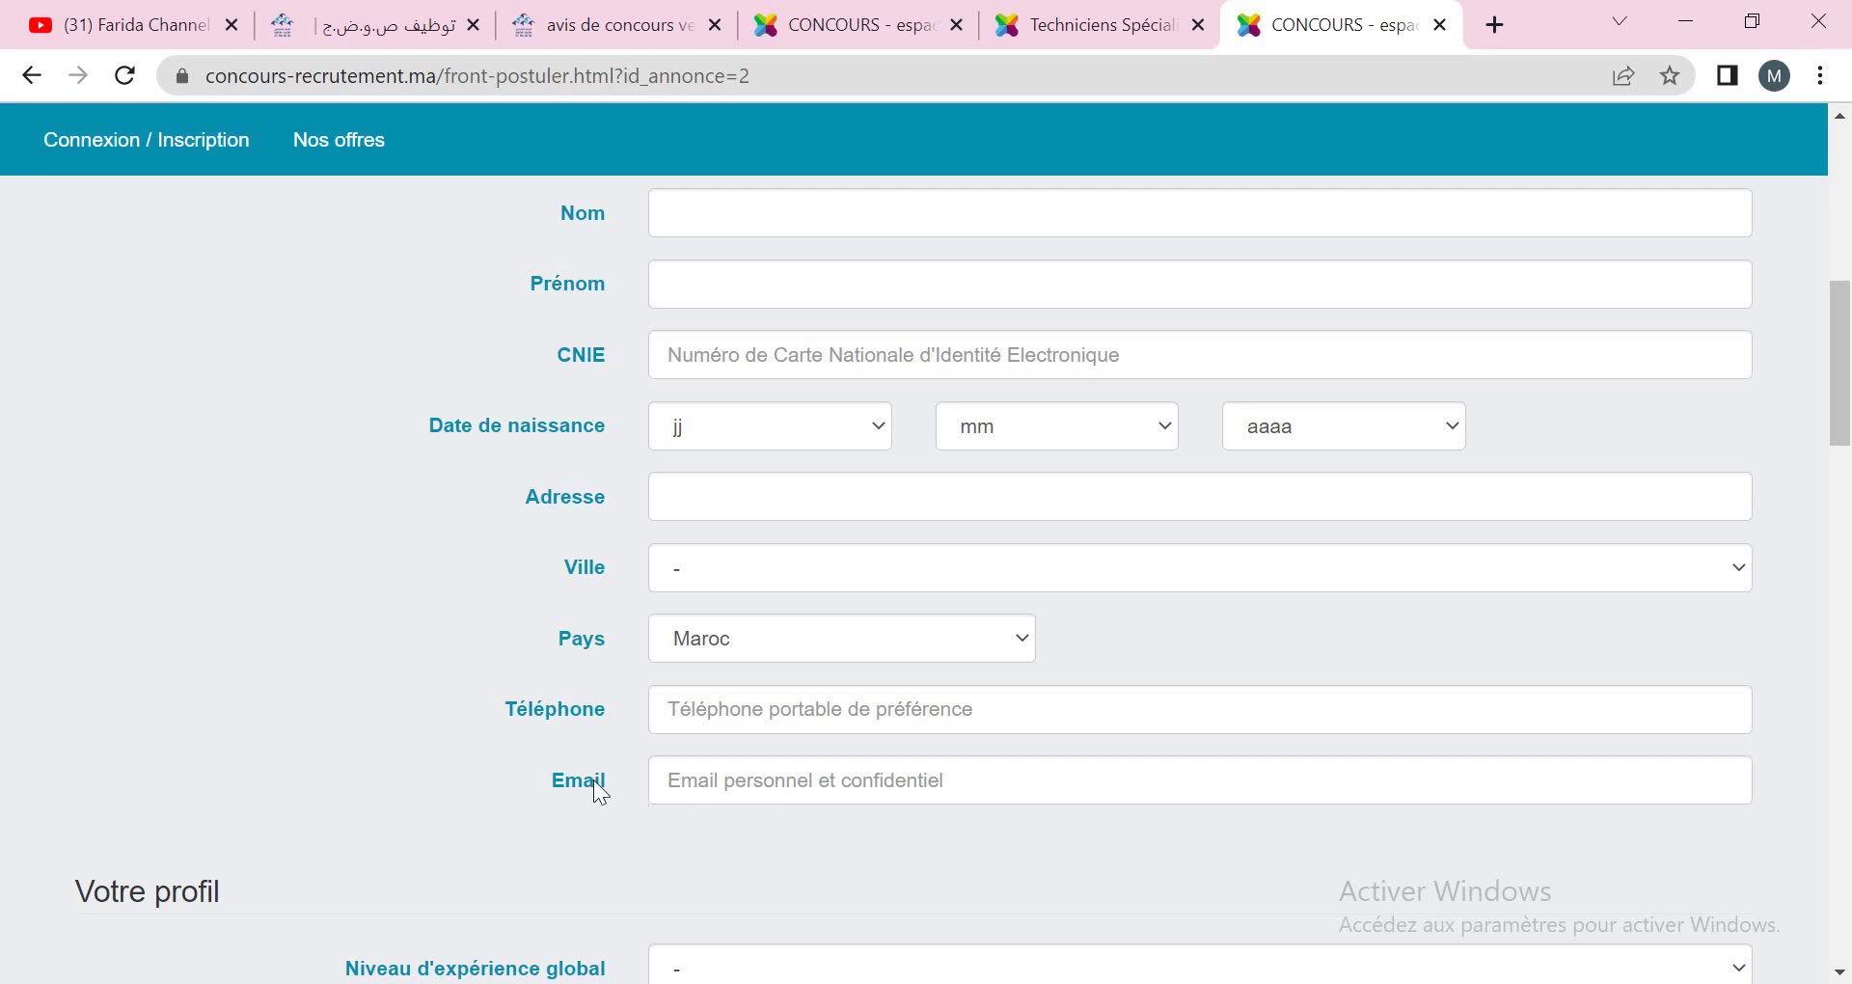
- In the profile section, set the global experience level to 10 mois and the current salary level to 5000 a 8000 Dhs
scroll(864, 801, "down", 5)
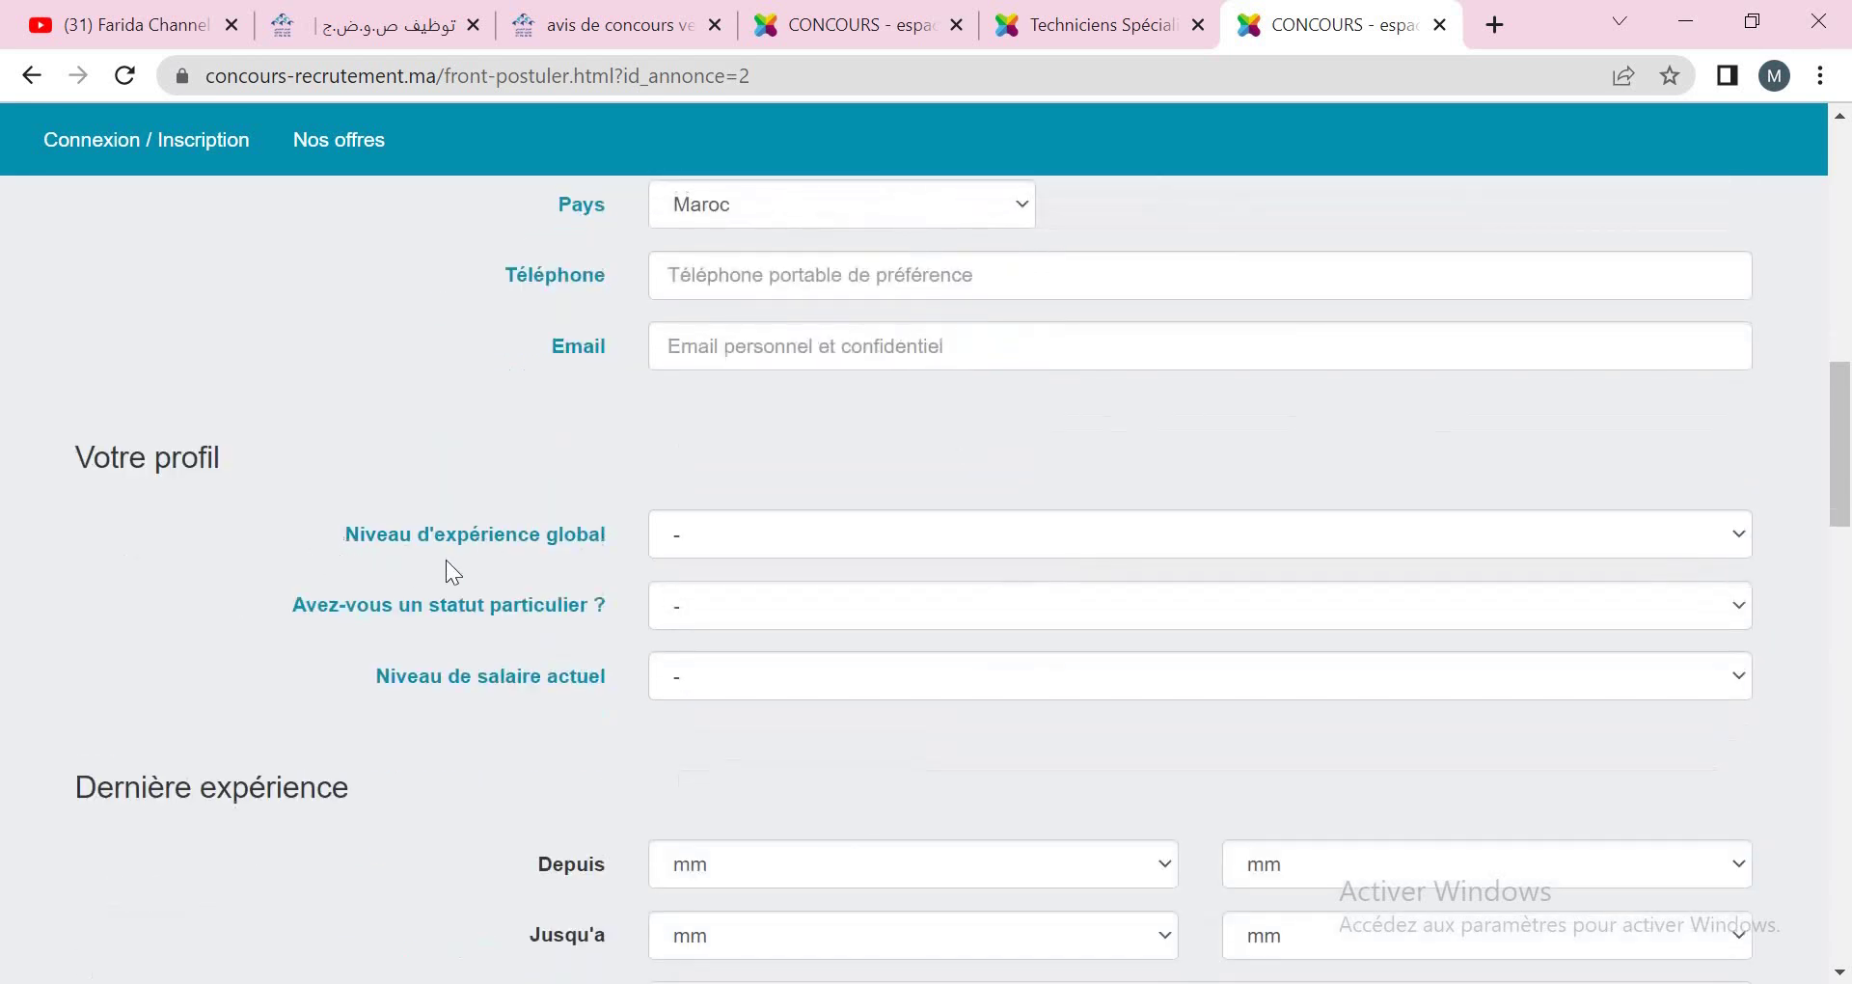
left_click(735, 537)
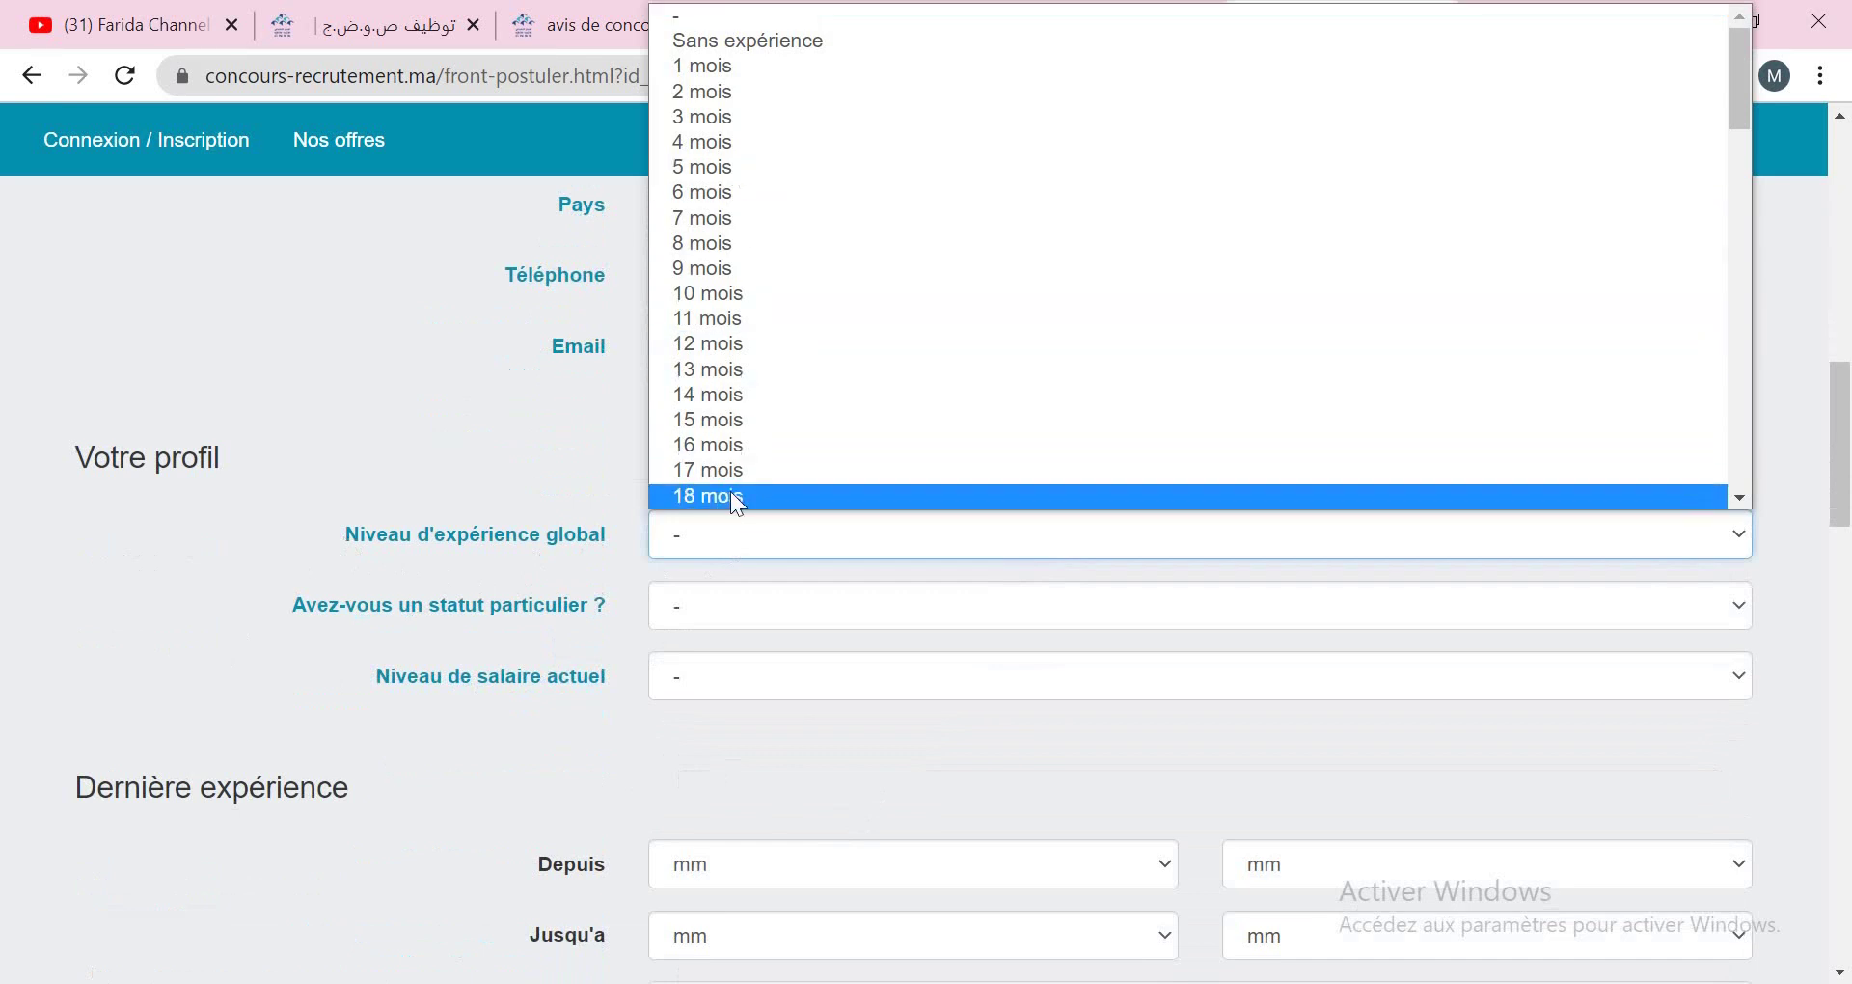
left_click(728, 295)
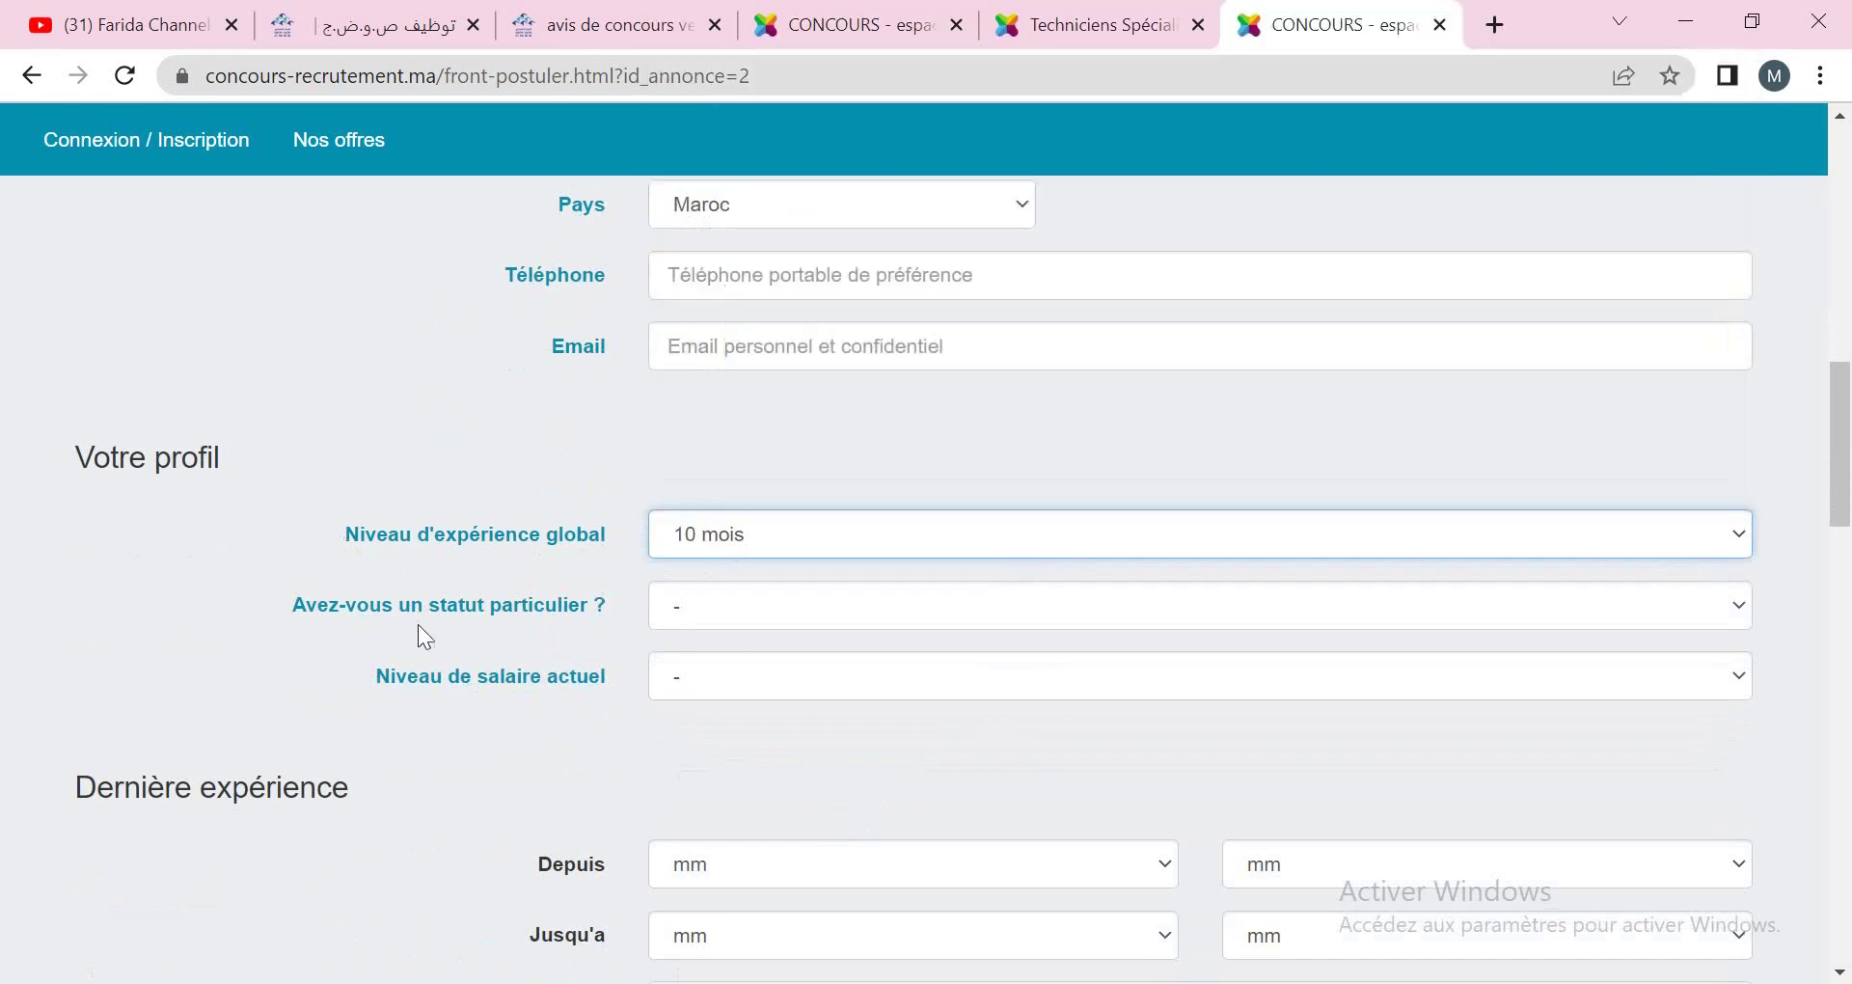
left_click(716, 608)
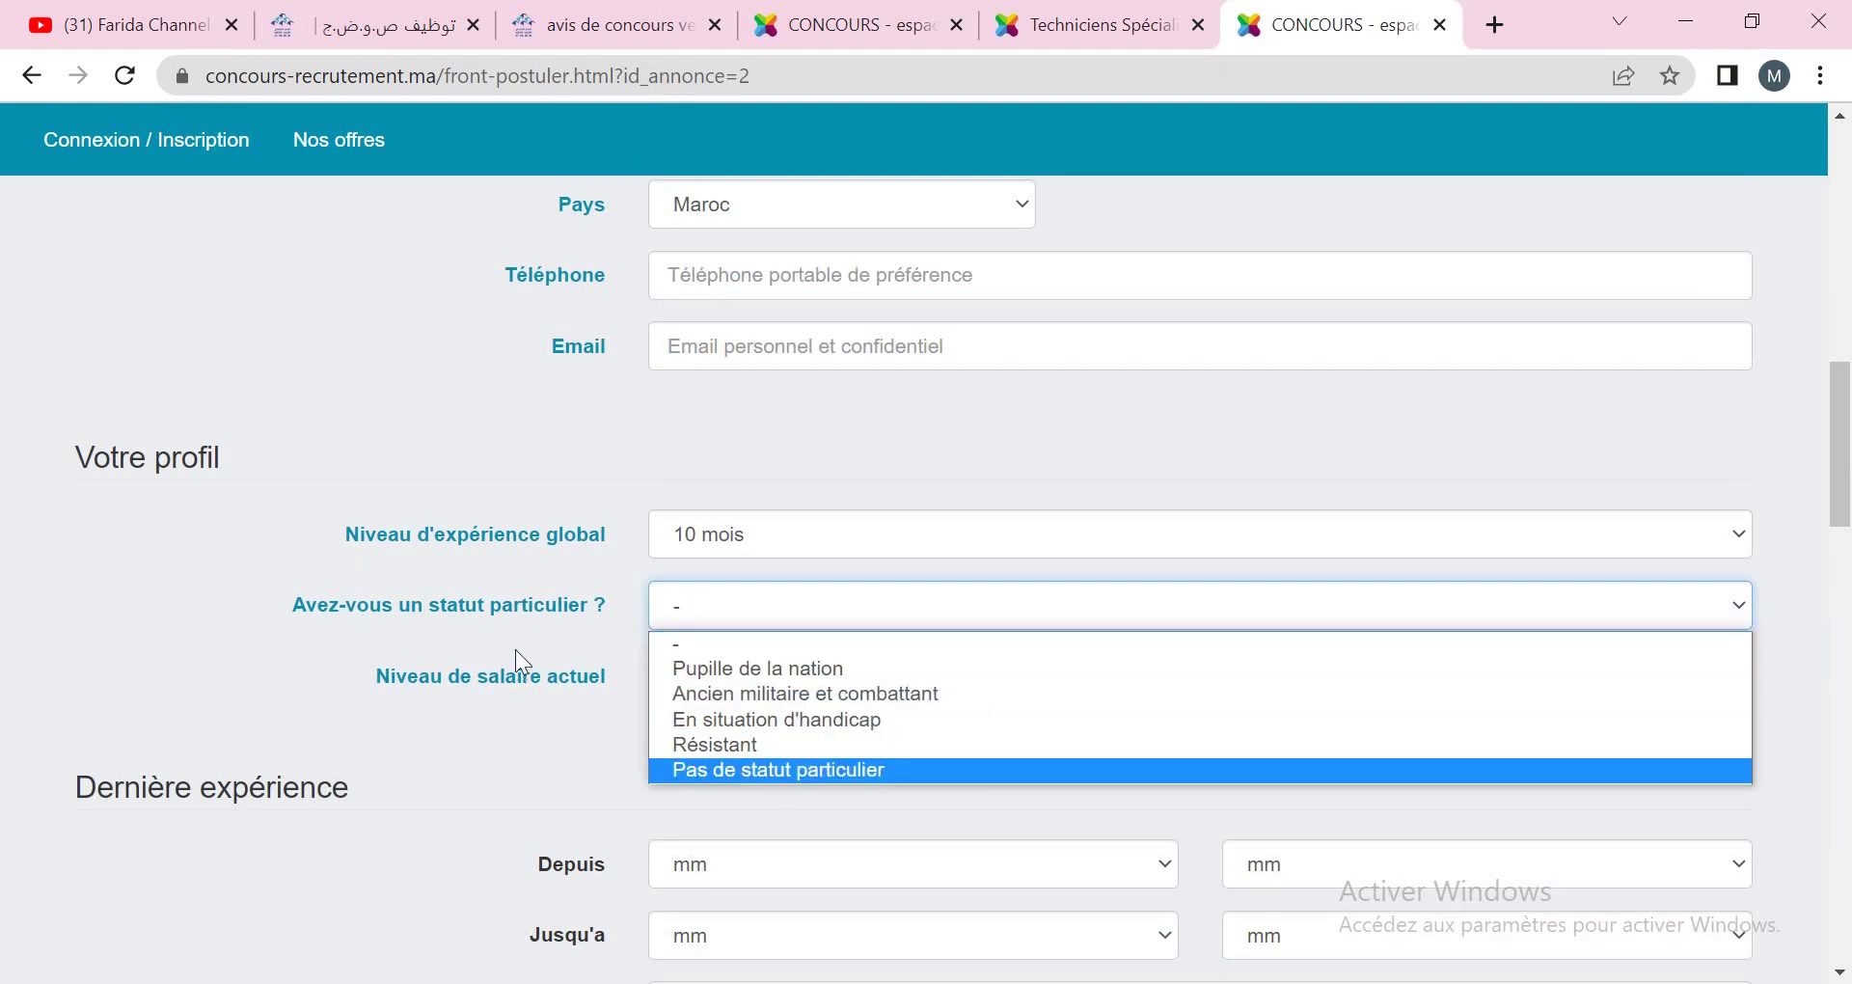
left_click(548, 638)
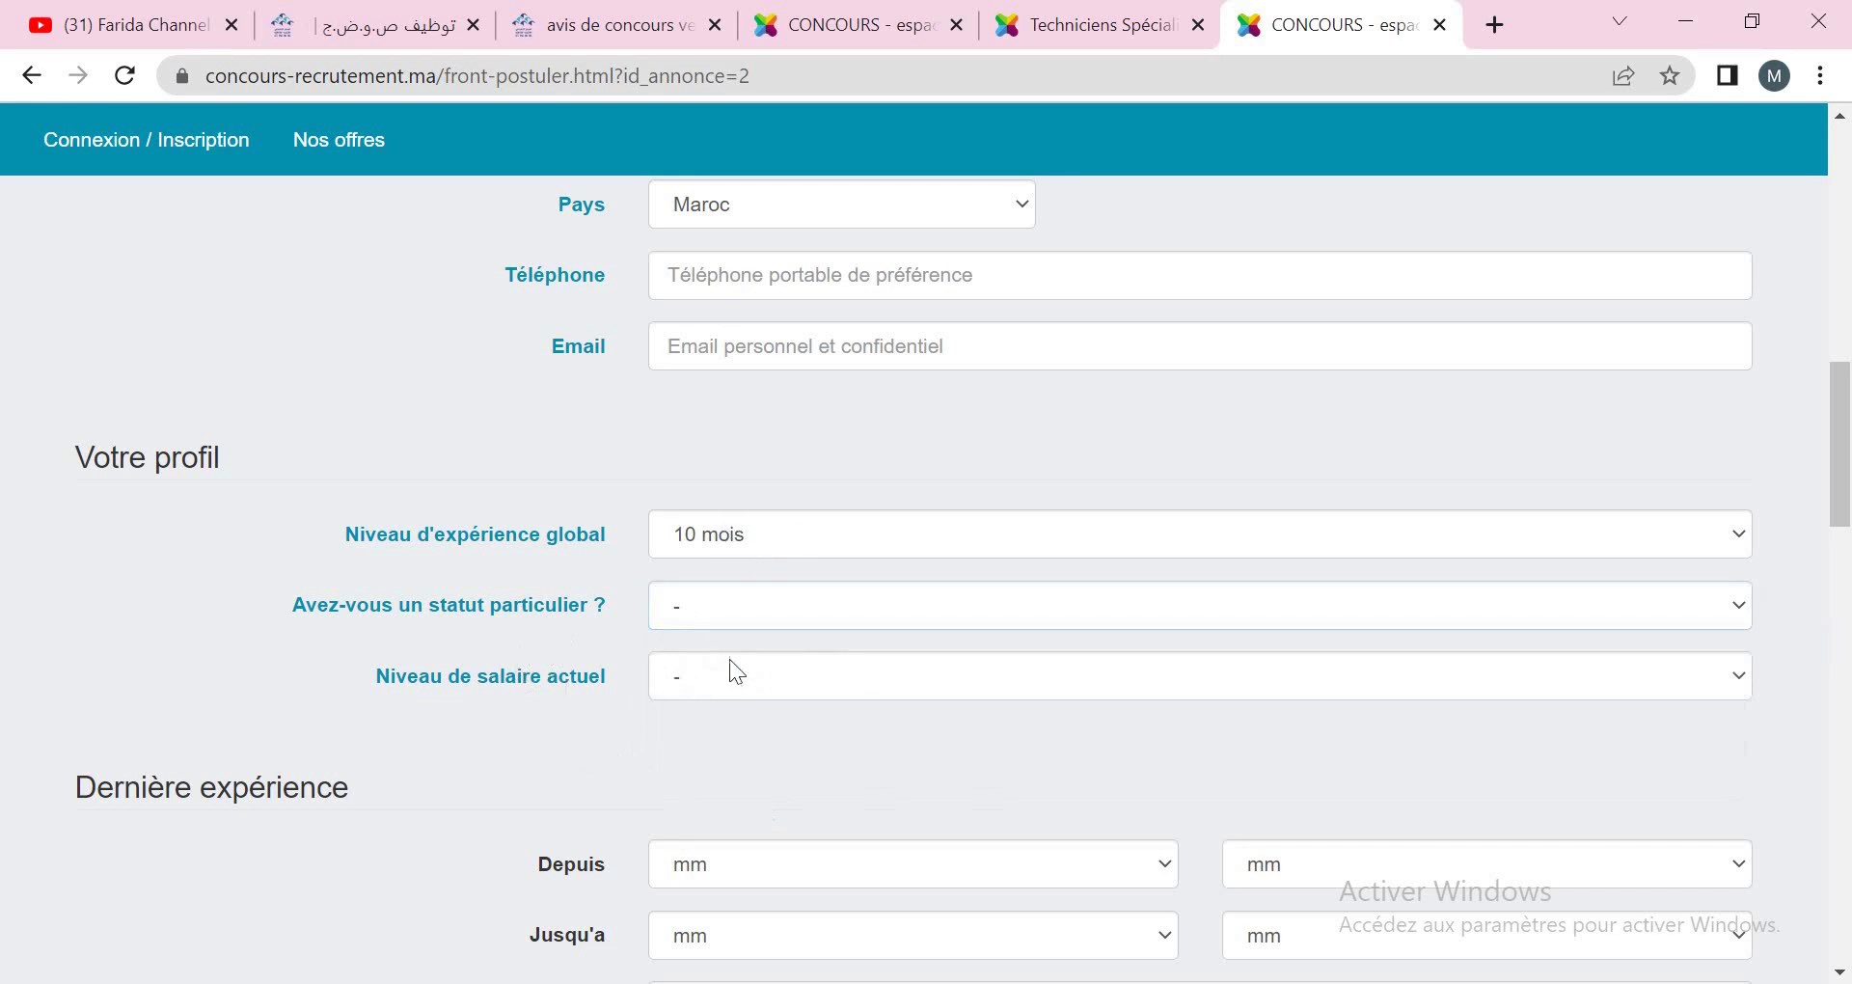
left_click(705, 687)
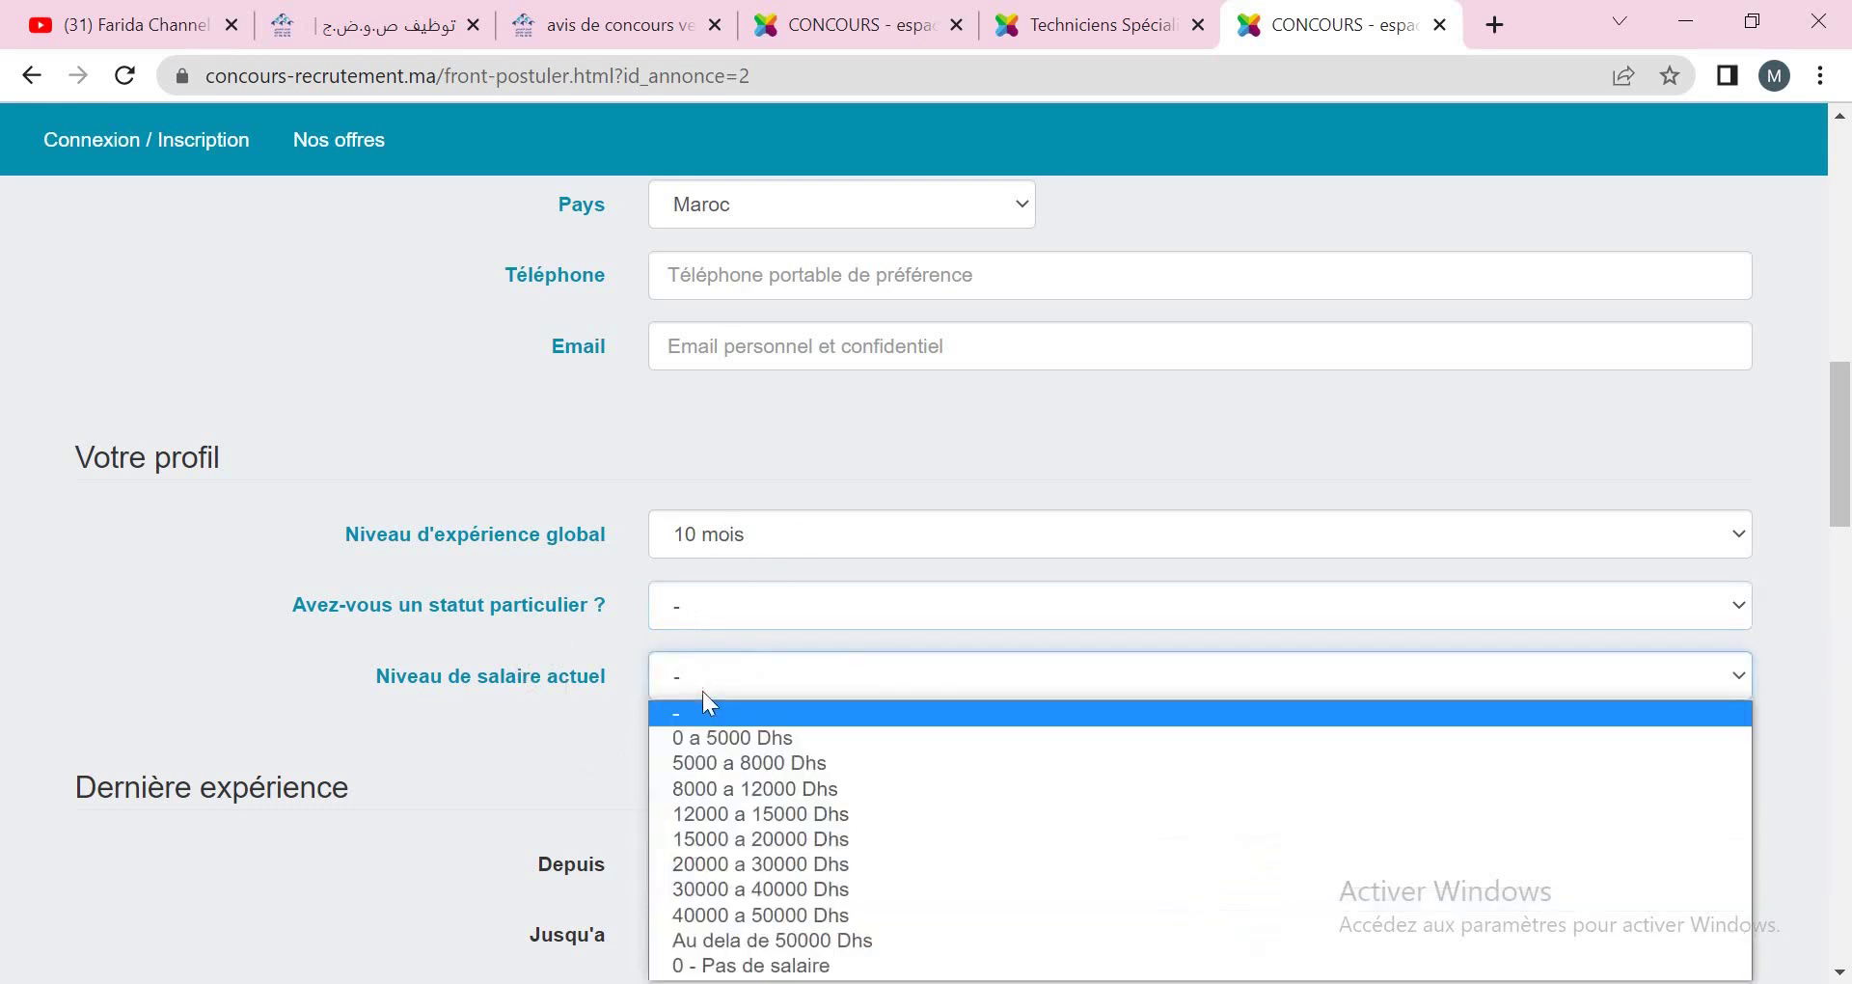
left_click(714, 763)
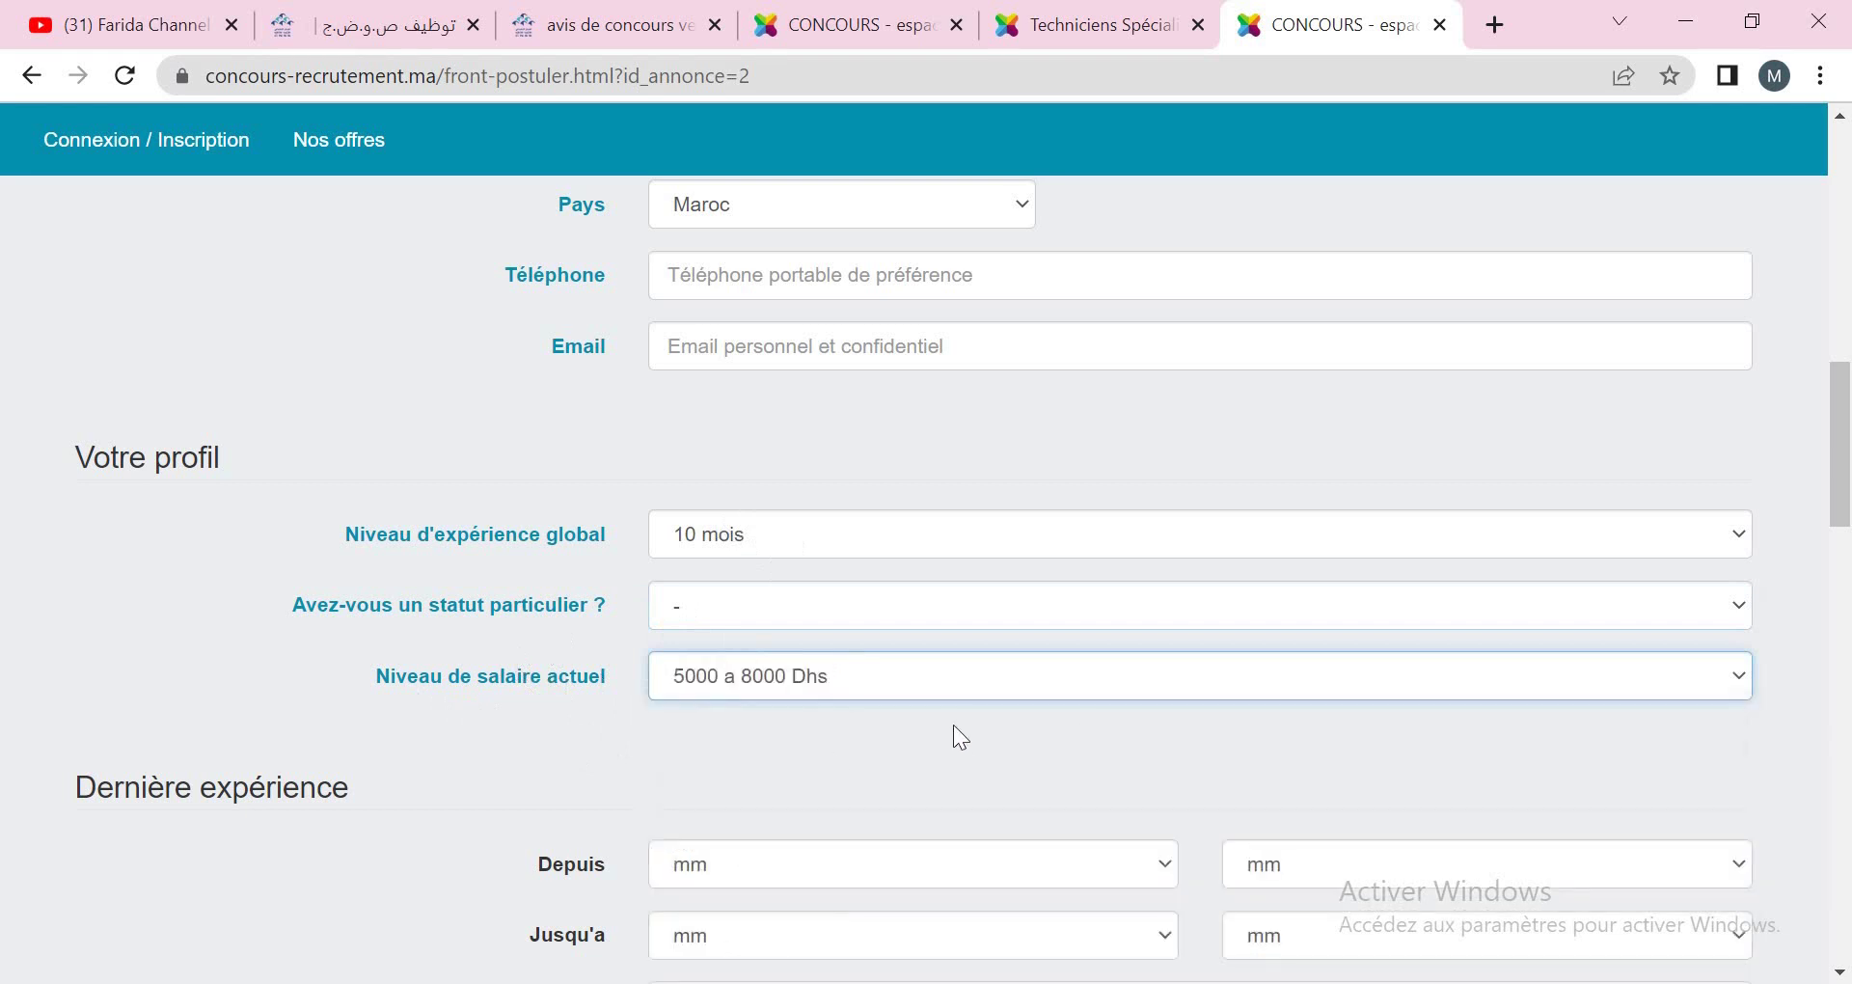
- Set the start date of the last experience to month 1 of 2019
scroll(1042, 733, "down", 4)
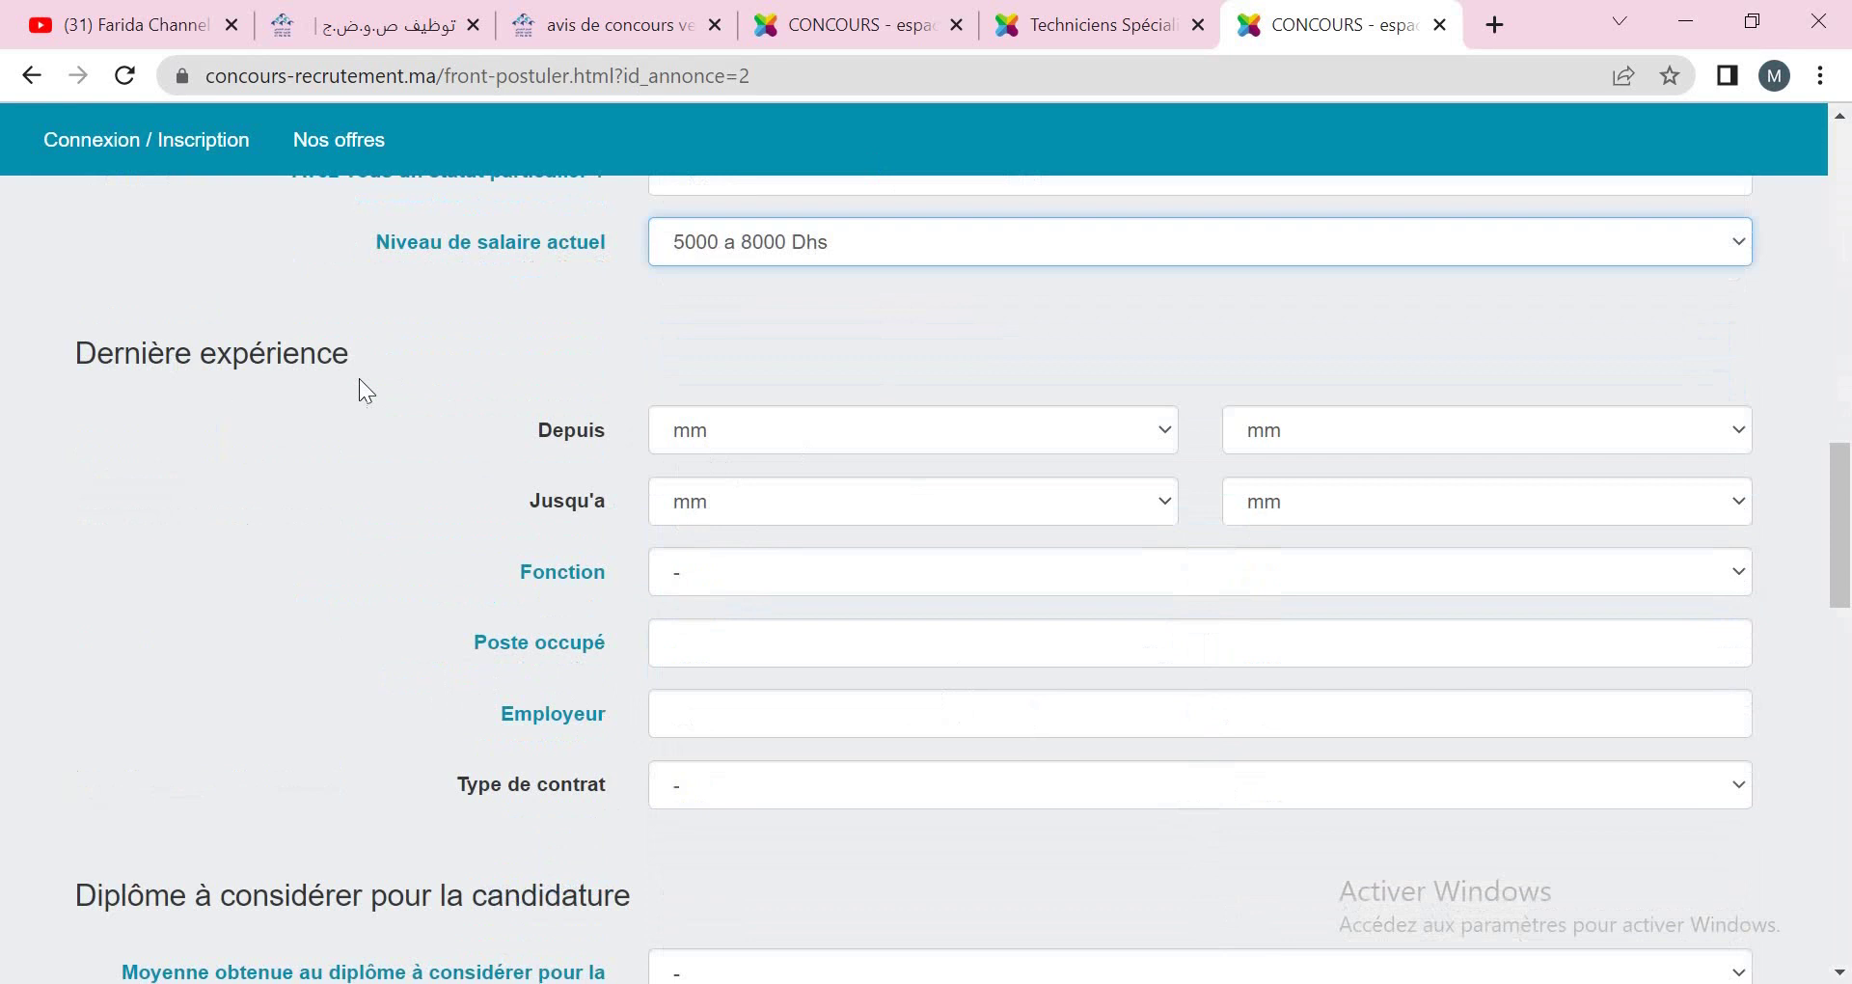
left_click(754, 431)
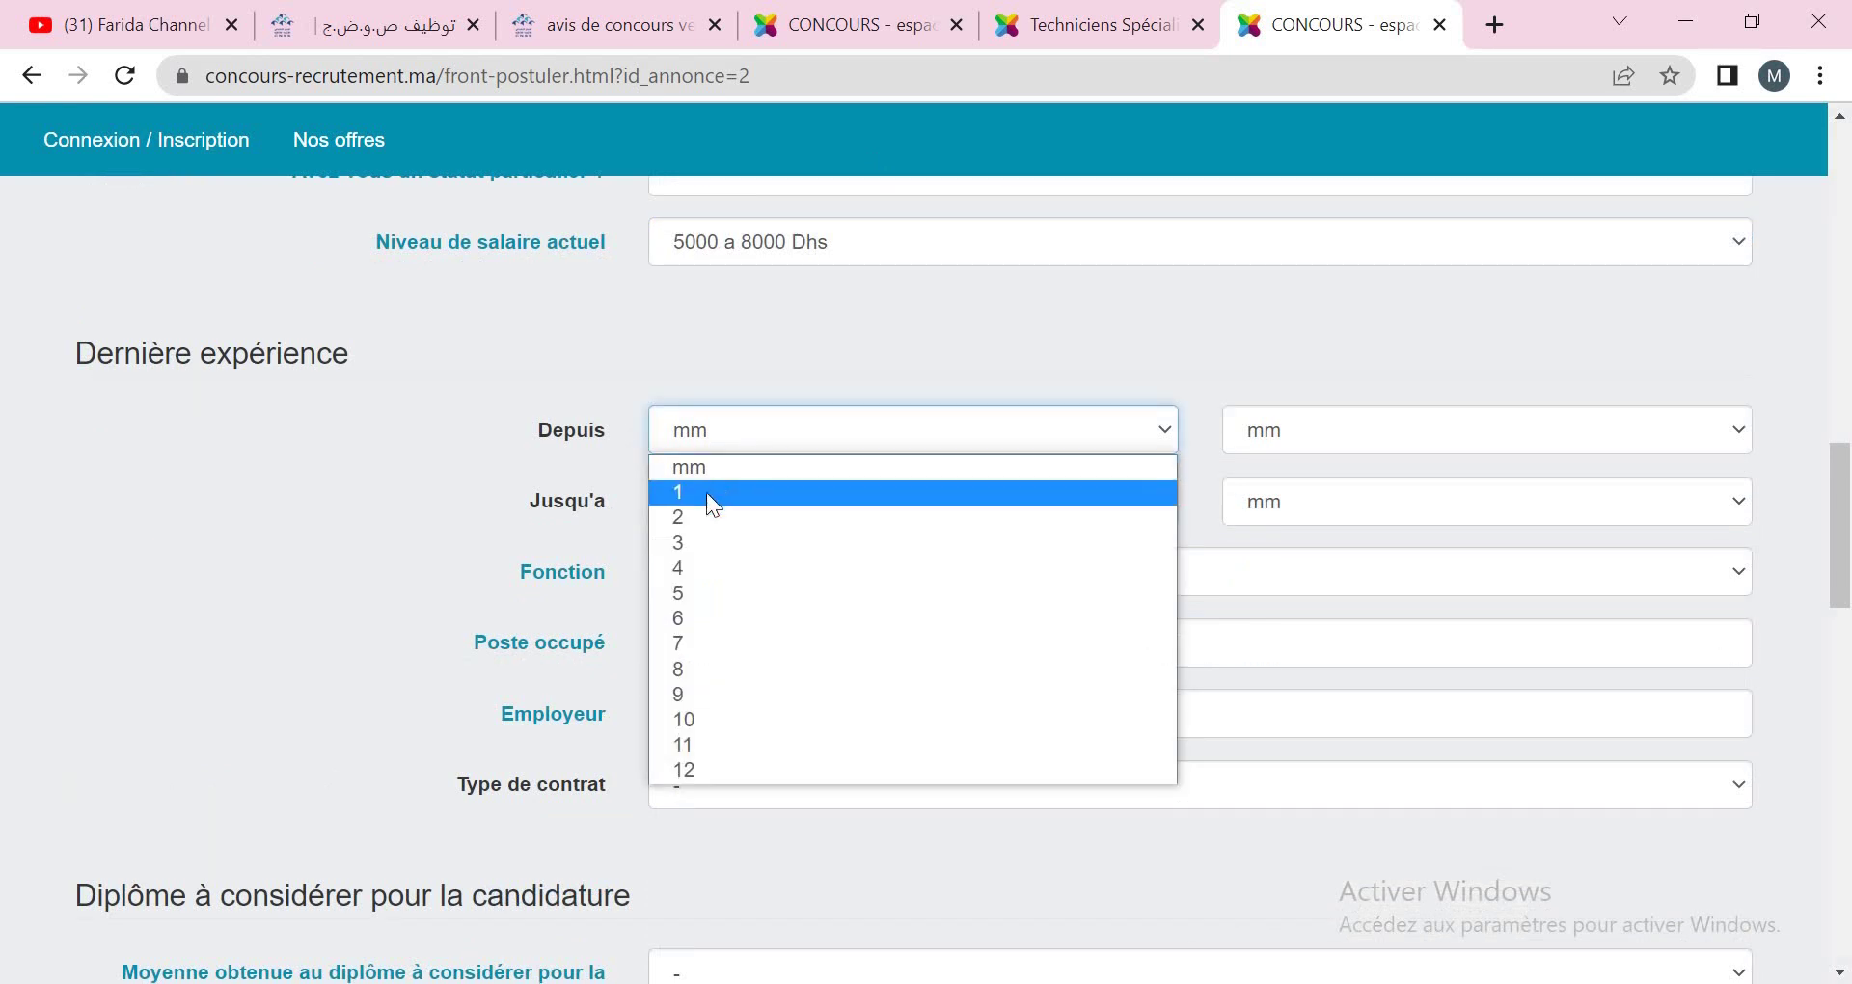
left_click(715, 493)
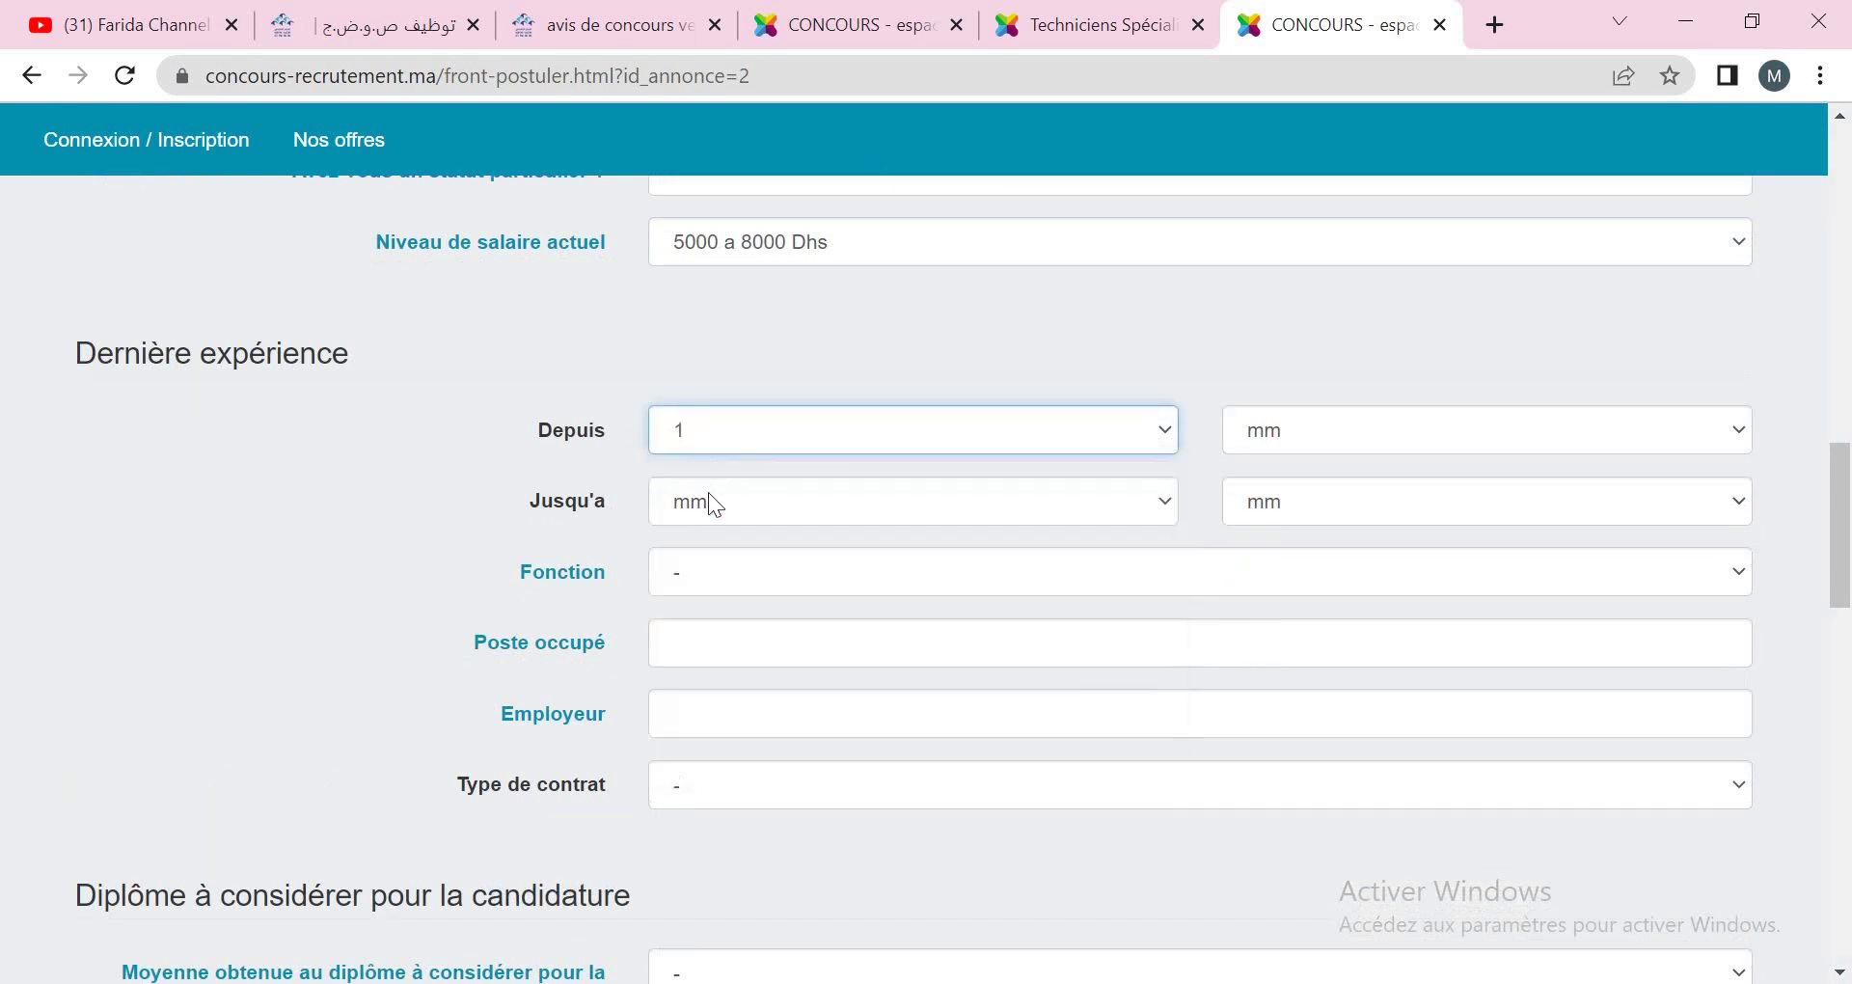
left_click(1353, 424)
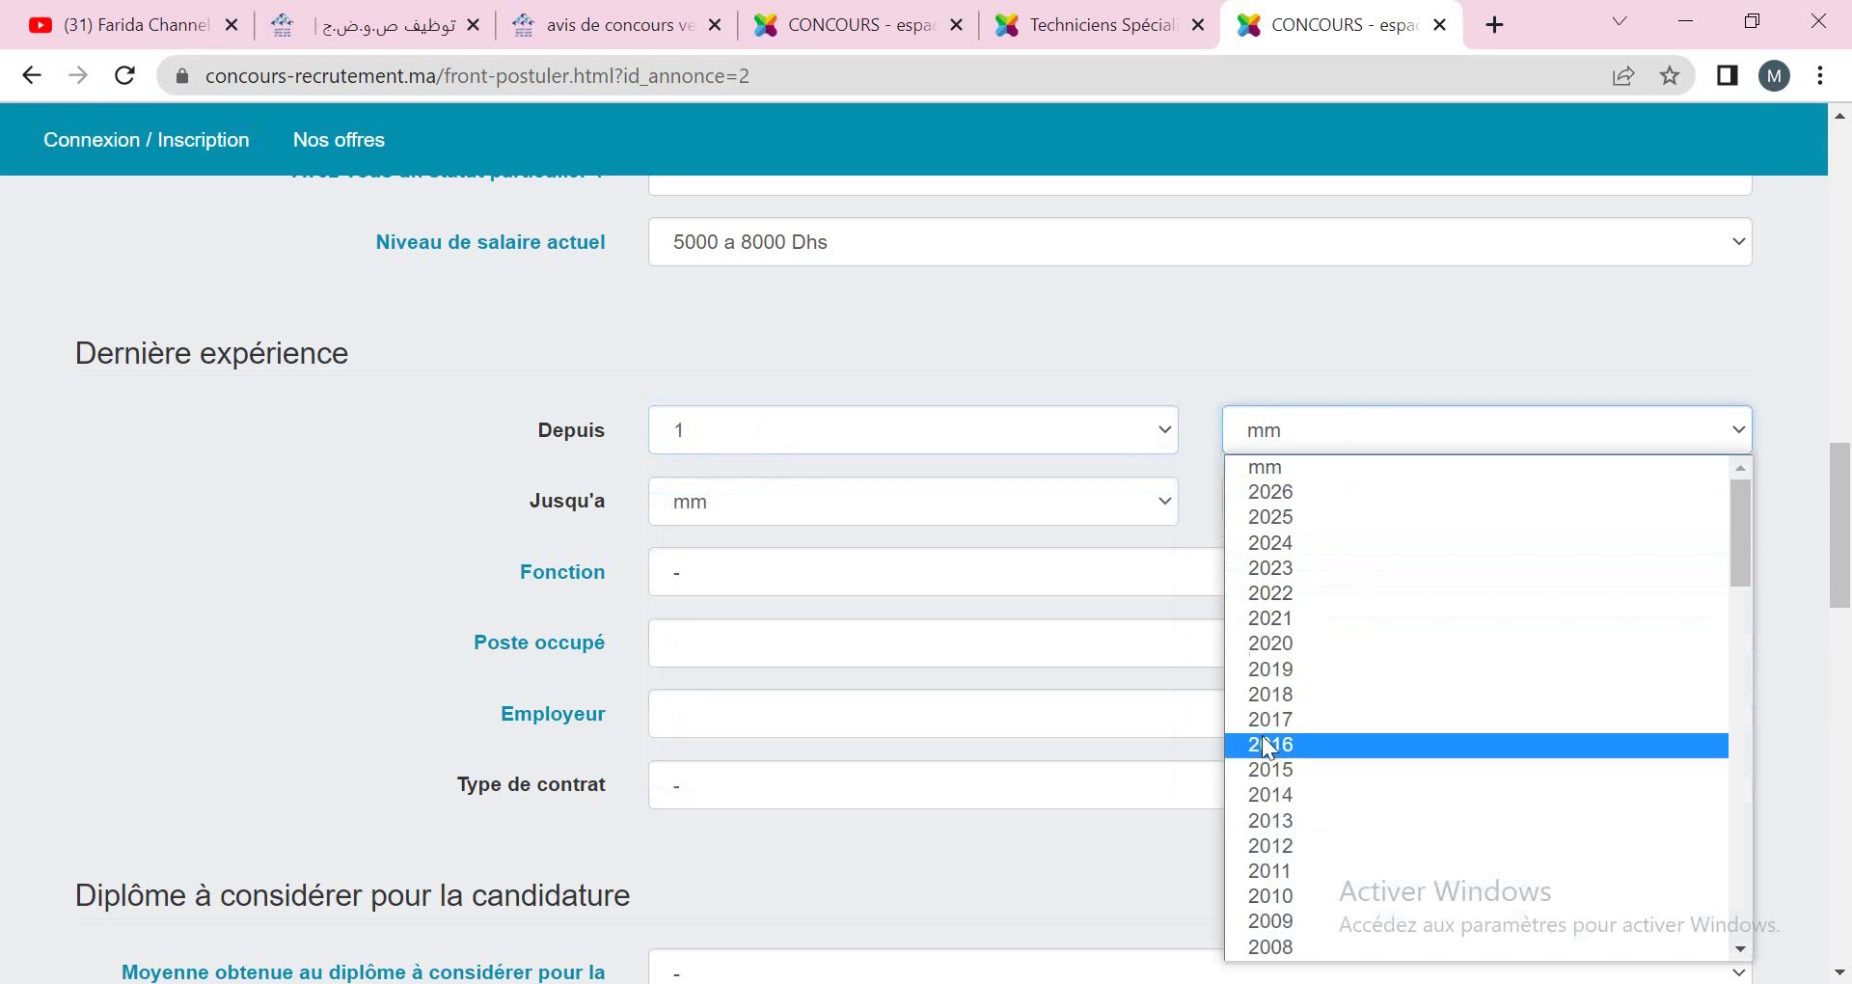
left_click(1298, 670)
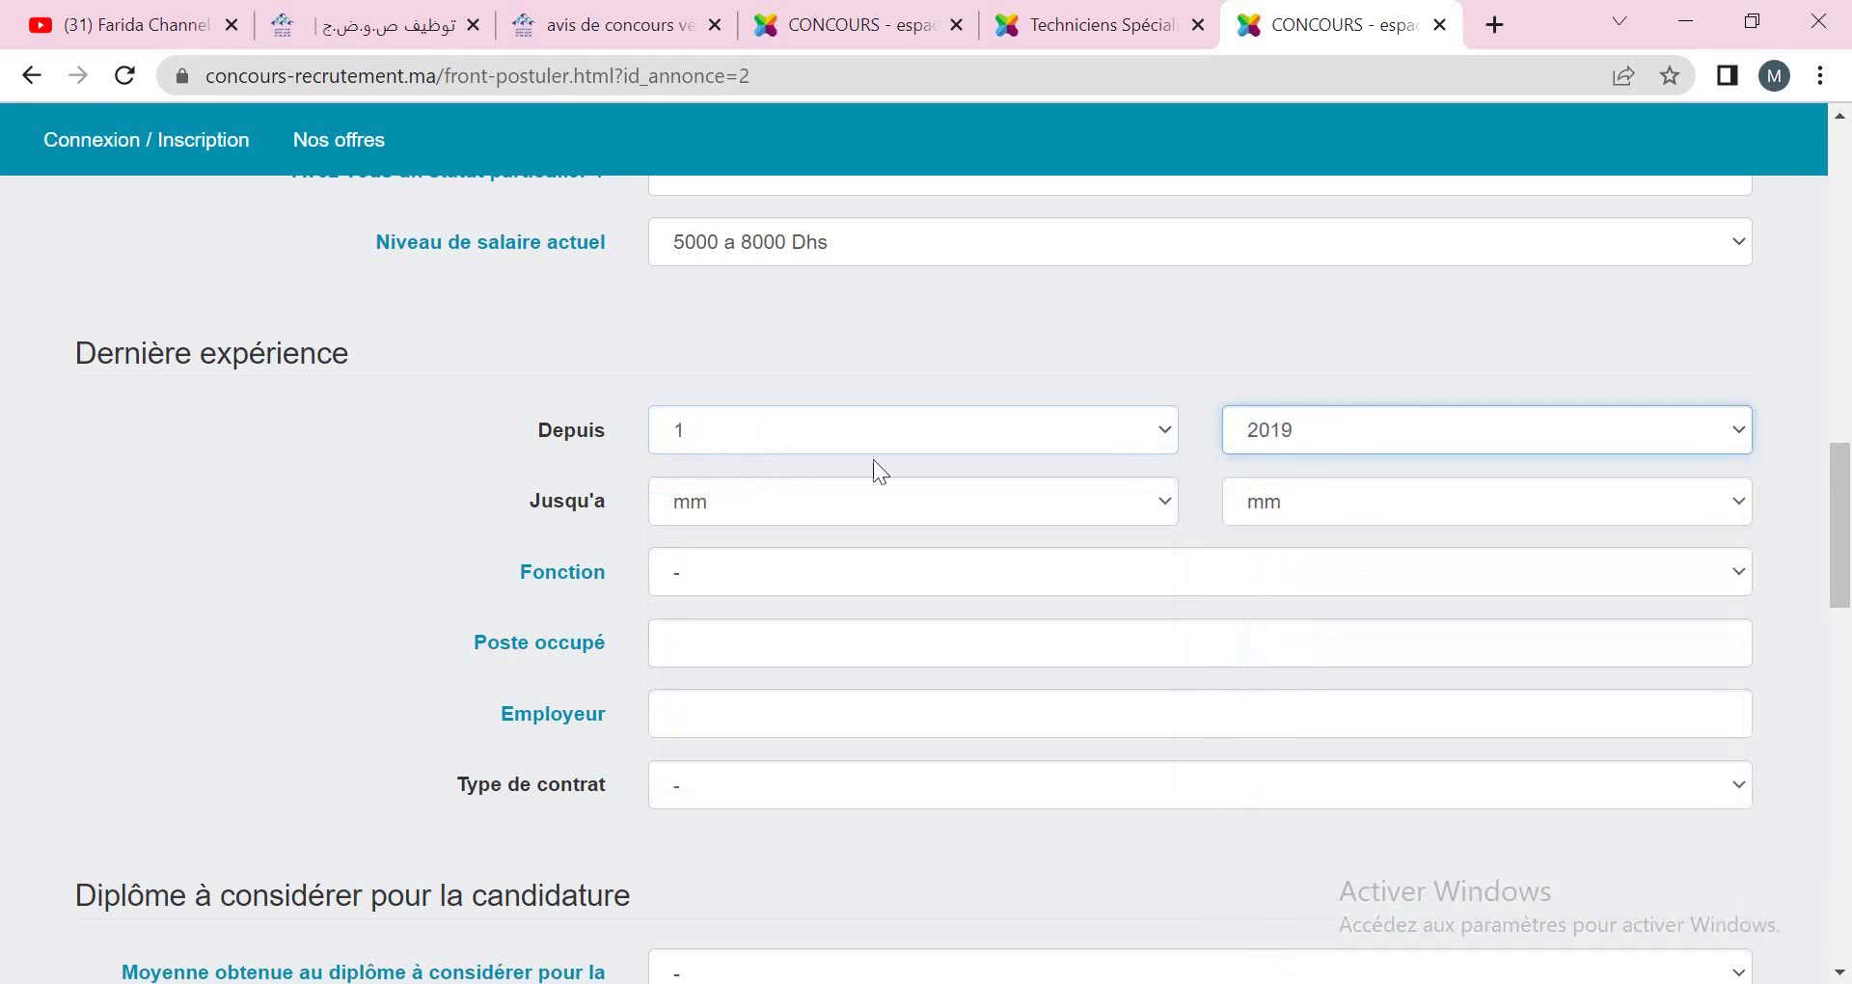
- Set the last experience's end date to month 10 of 2021 and its function to Responsable Administration des Ventes
left_click(753, 504)
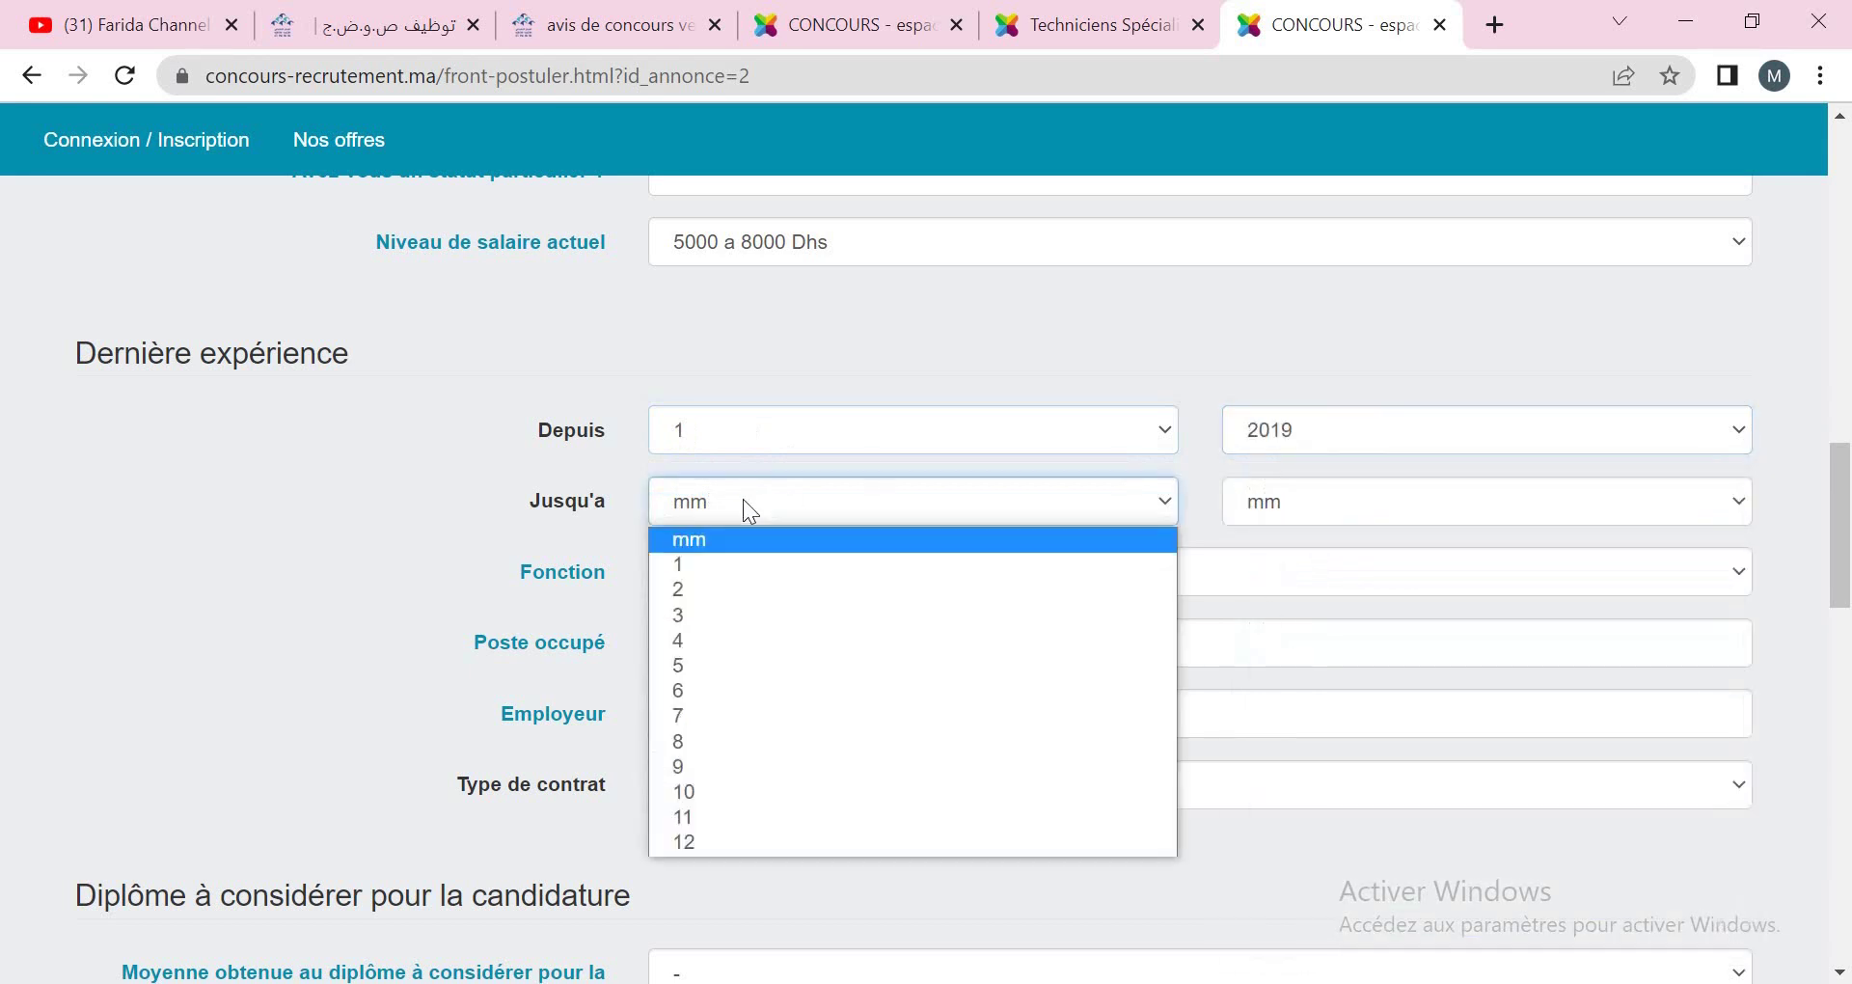
left_click(719, 801)
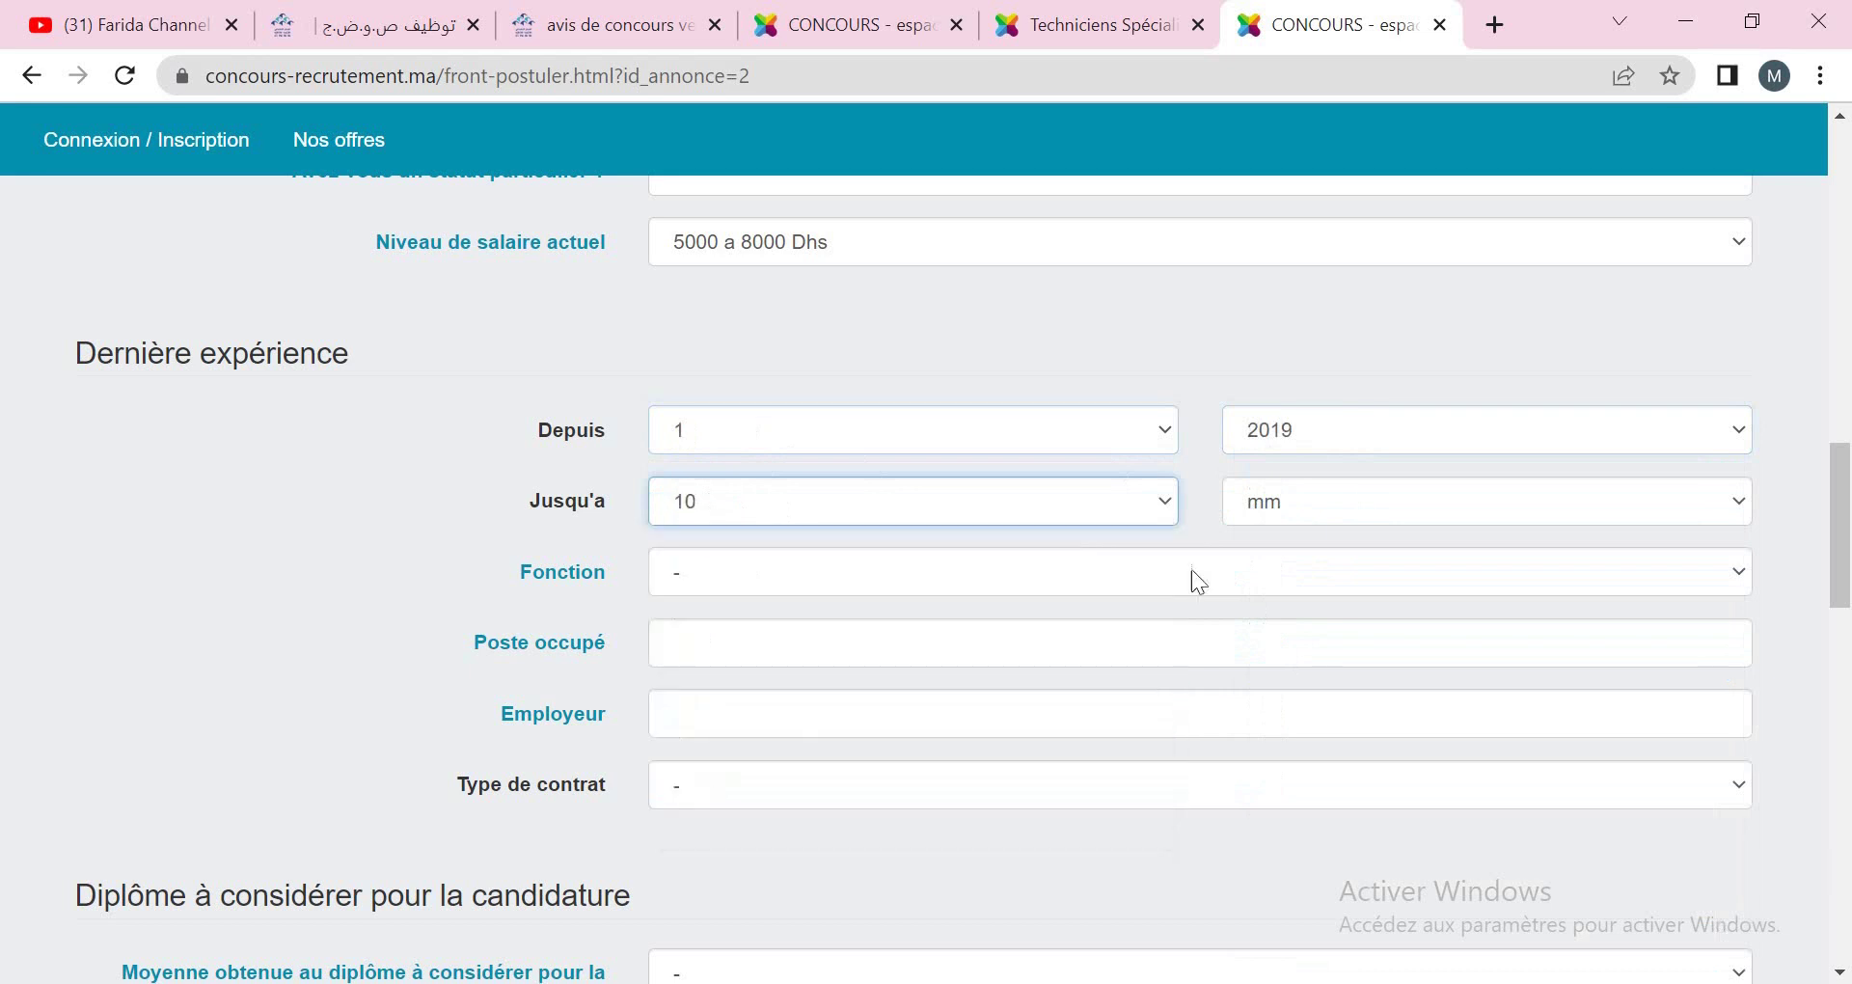
left_click(1285, 501)
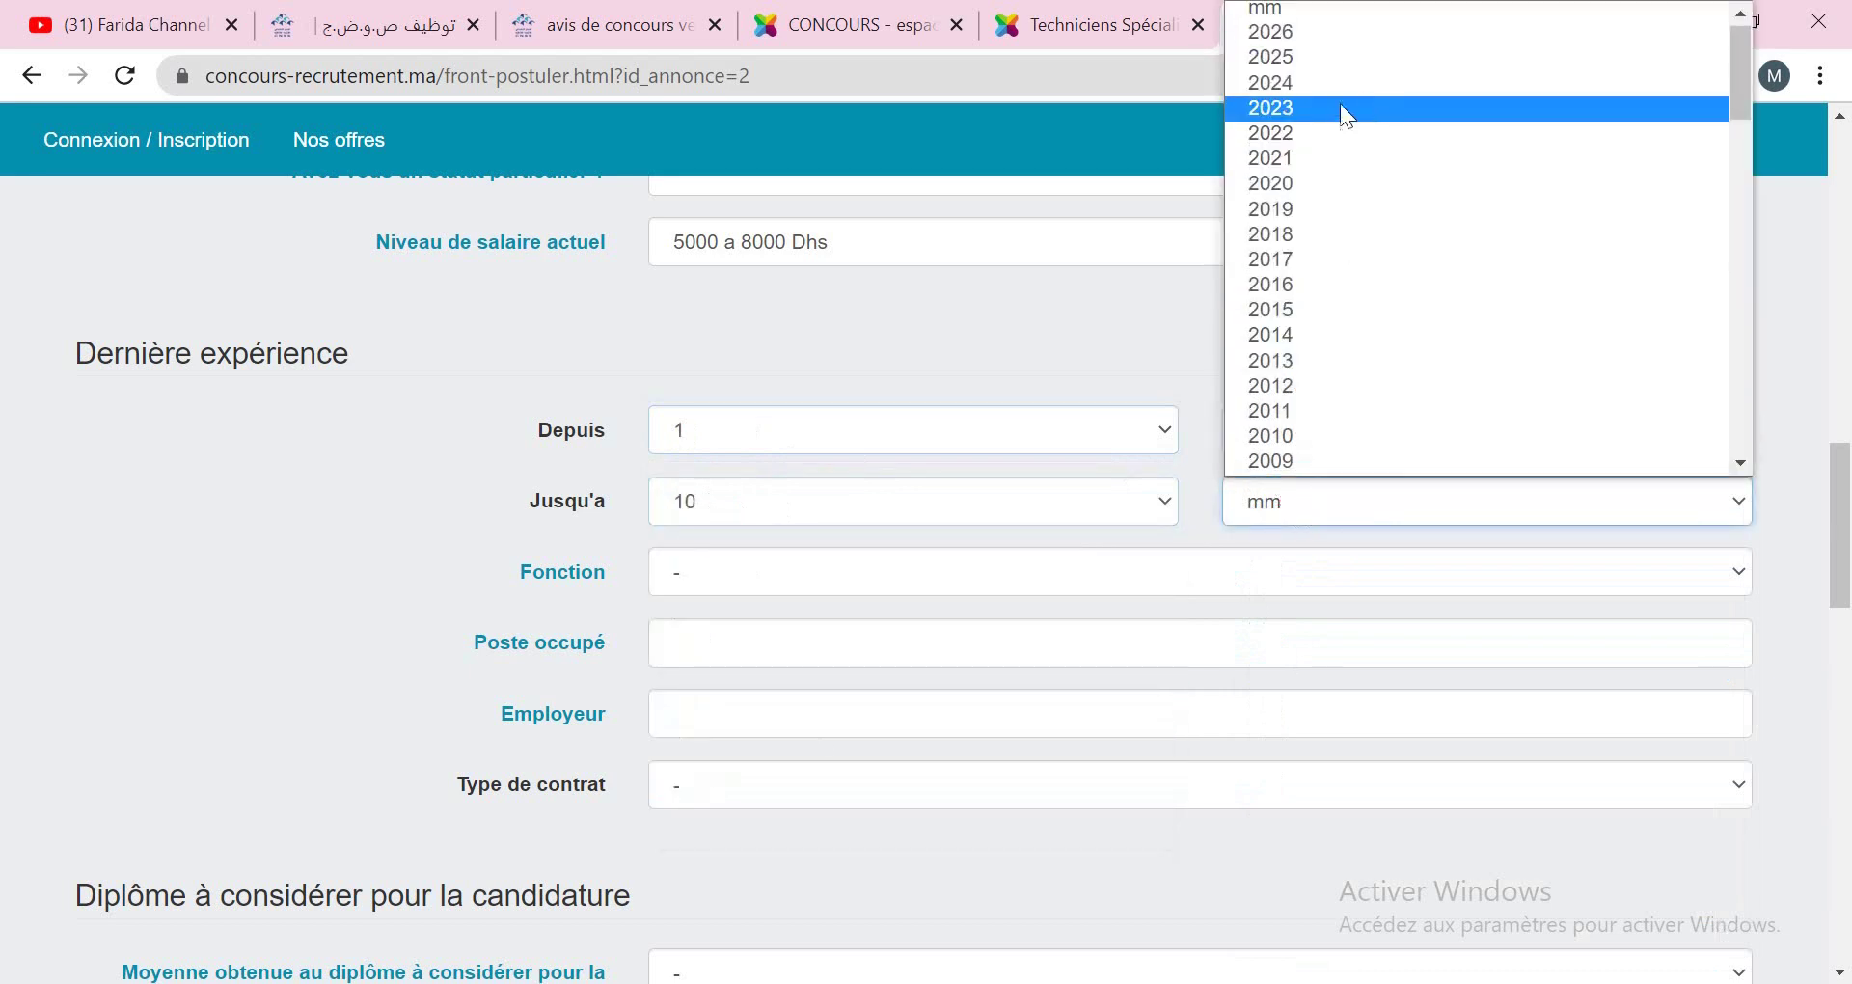
left_click(1292, 158)
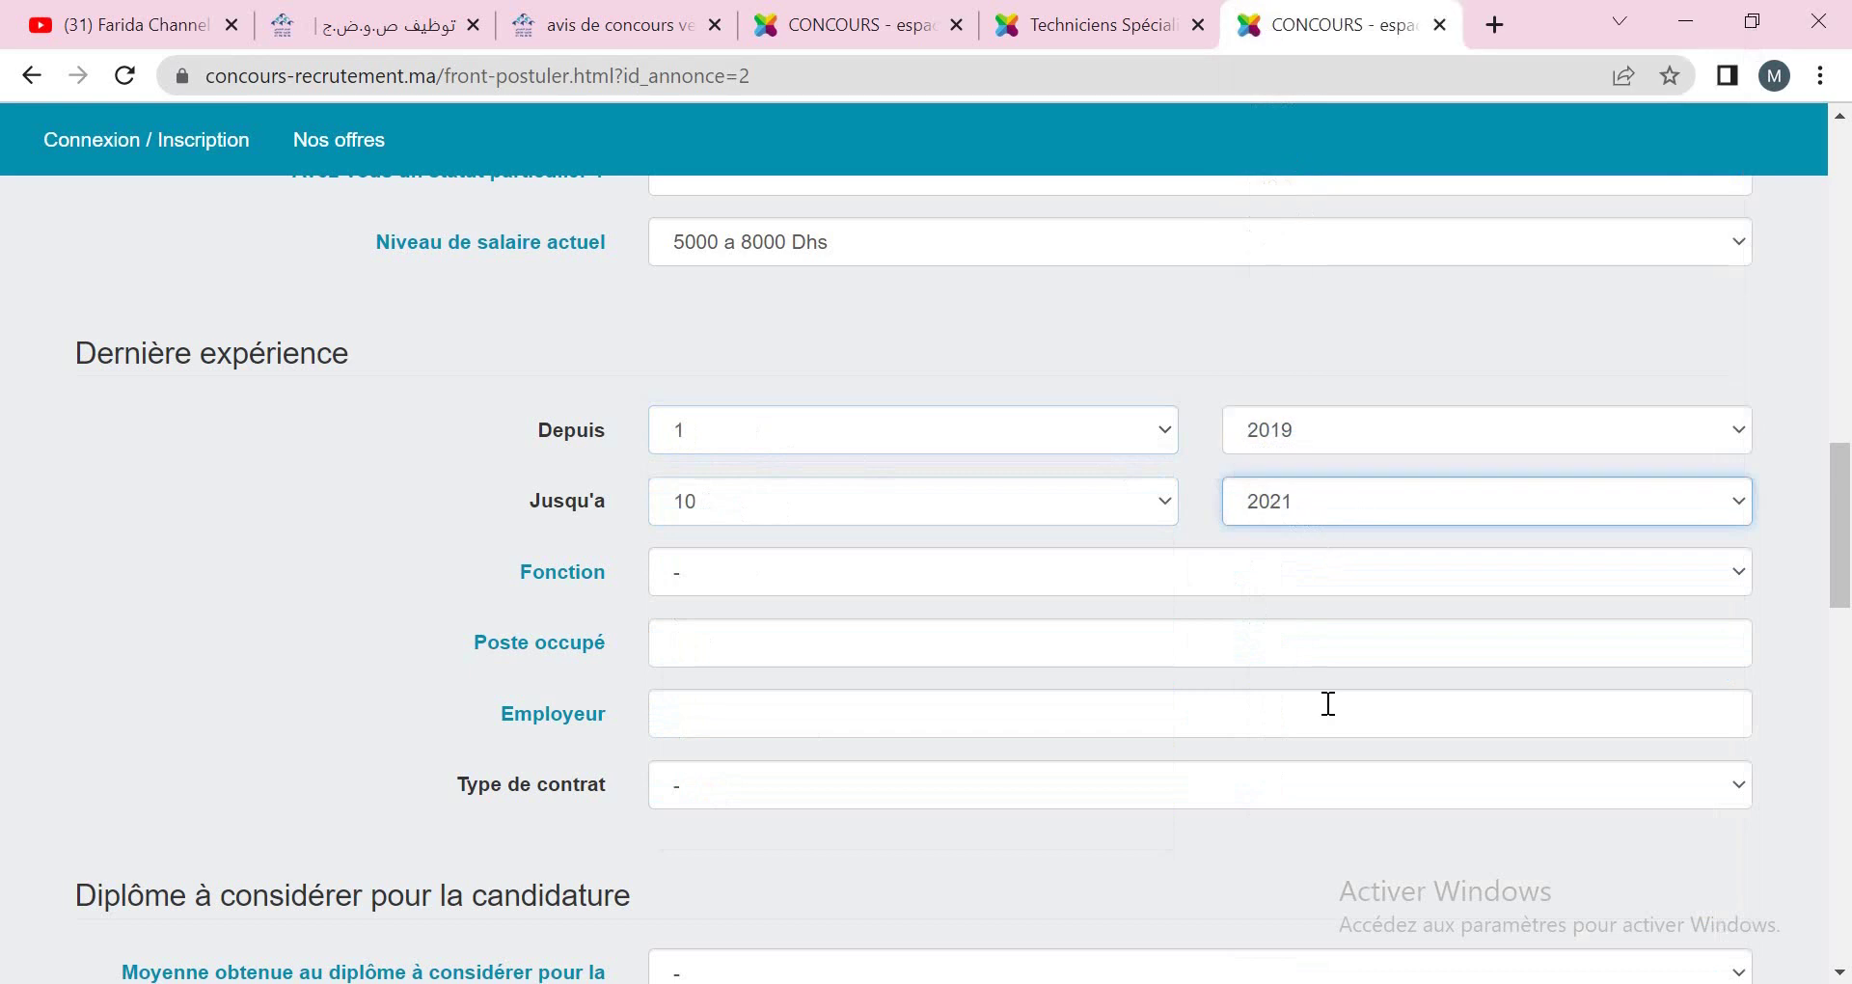
left_click(707, 575)
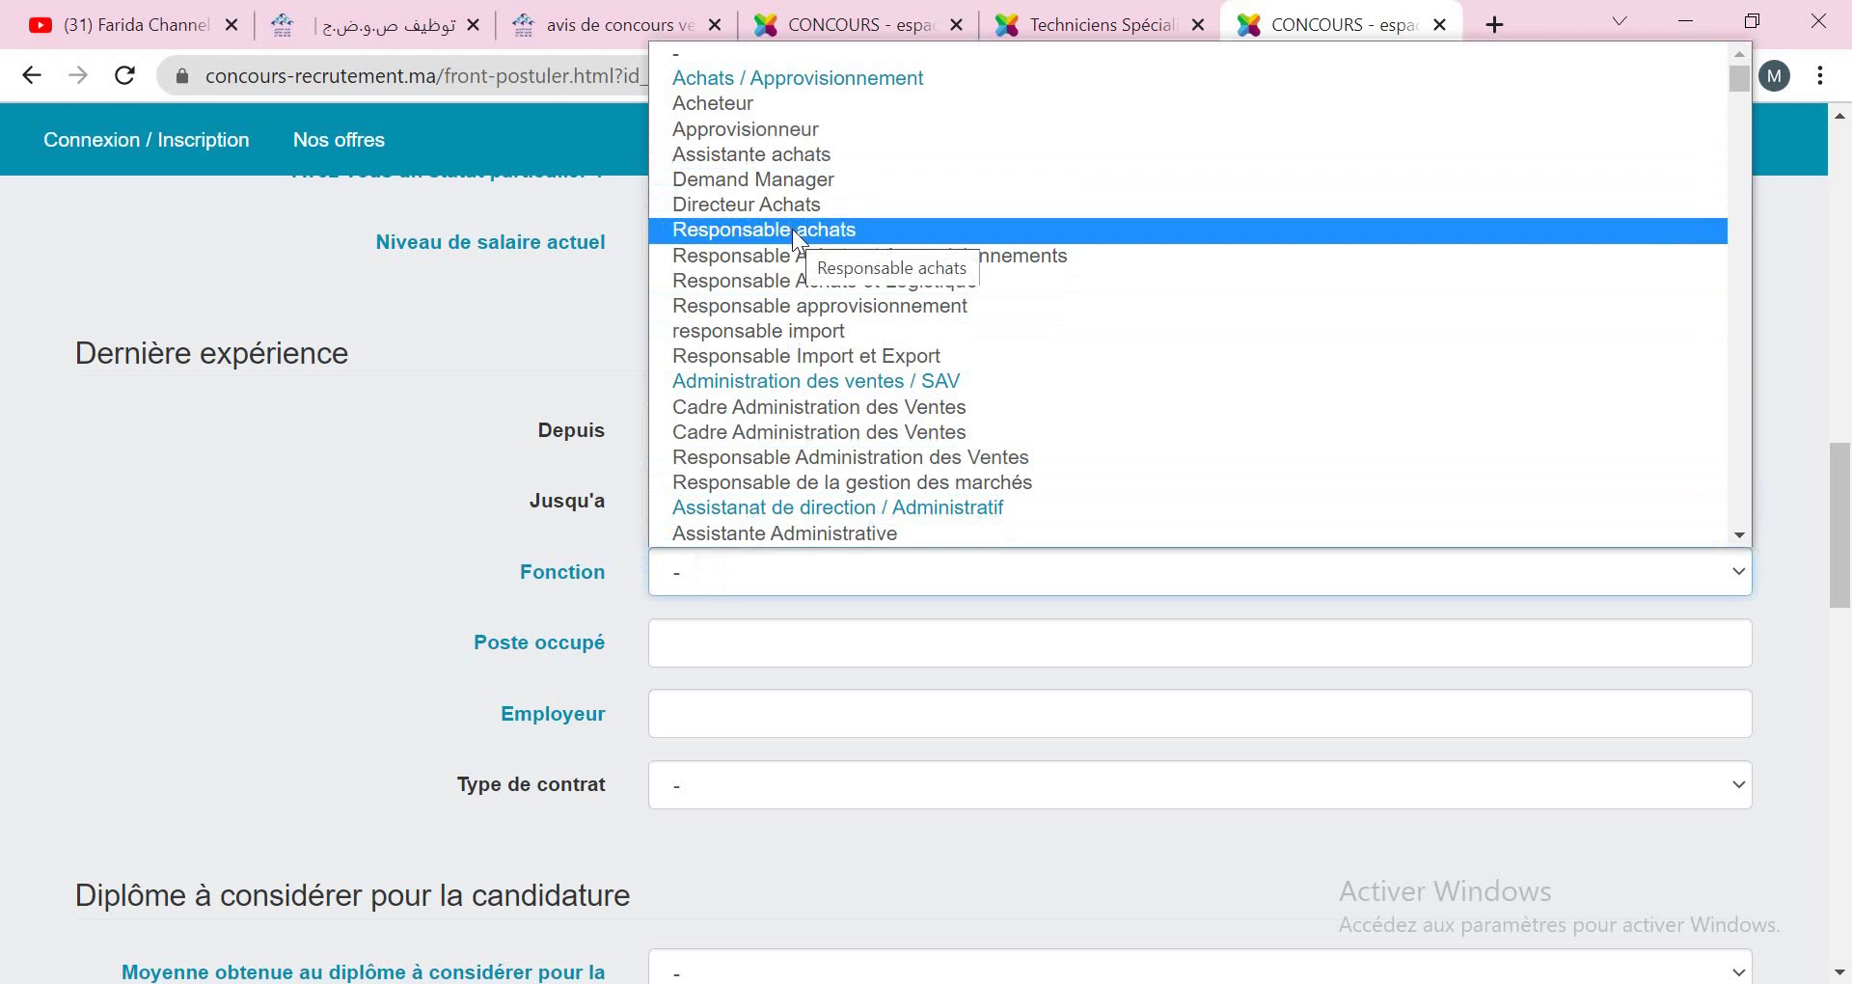
left_click(885, 458)
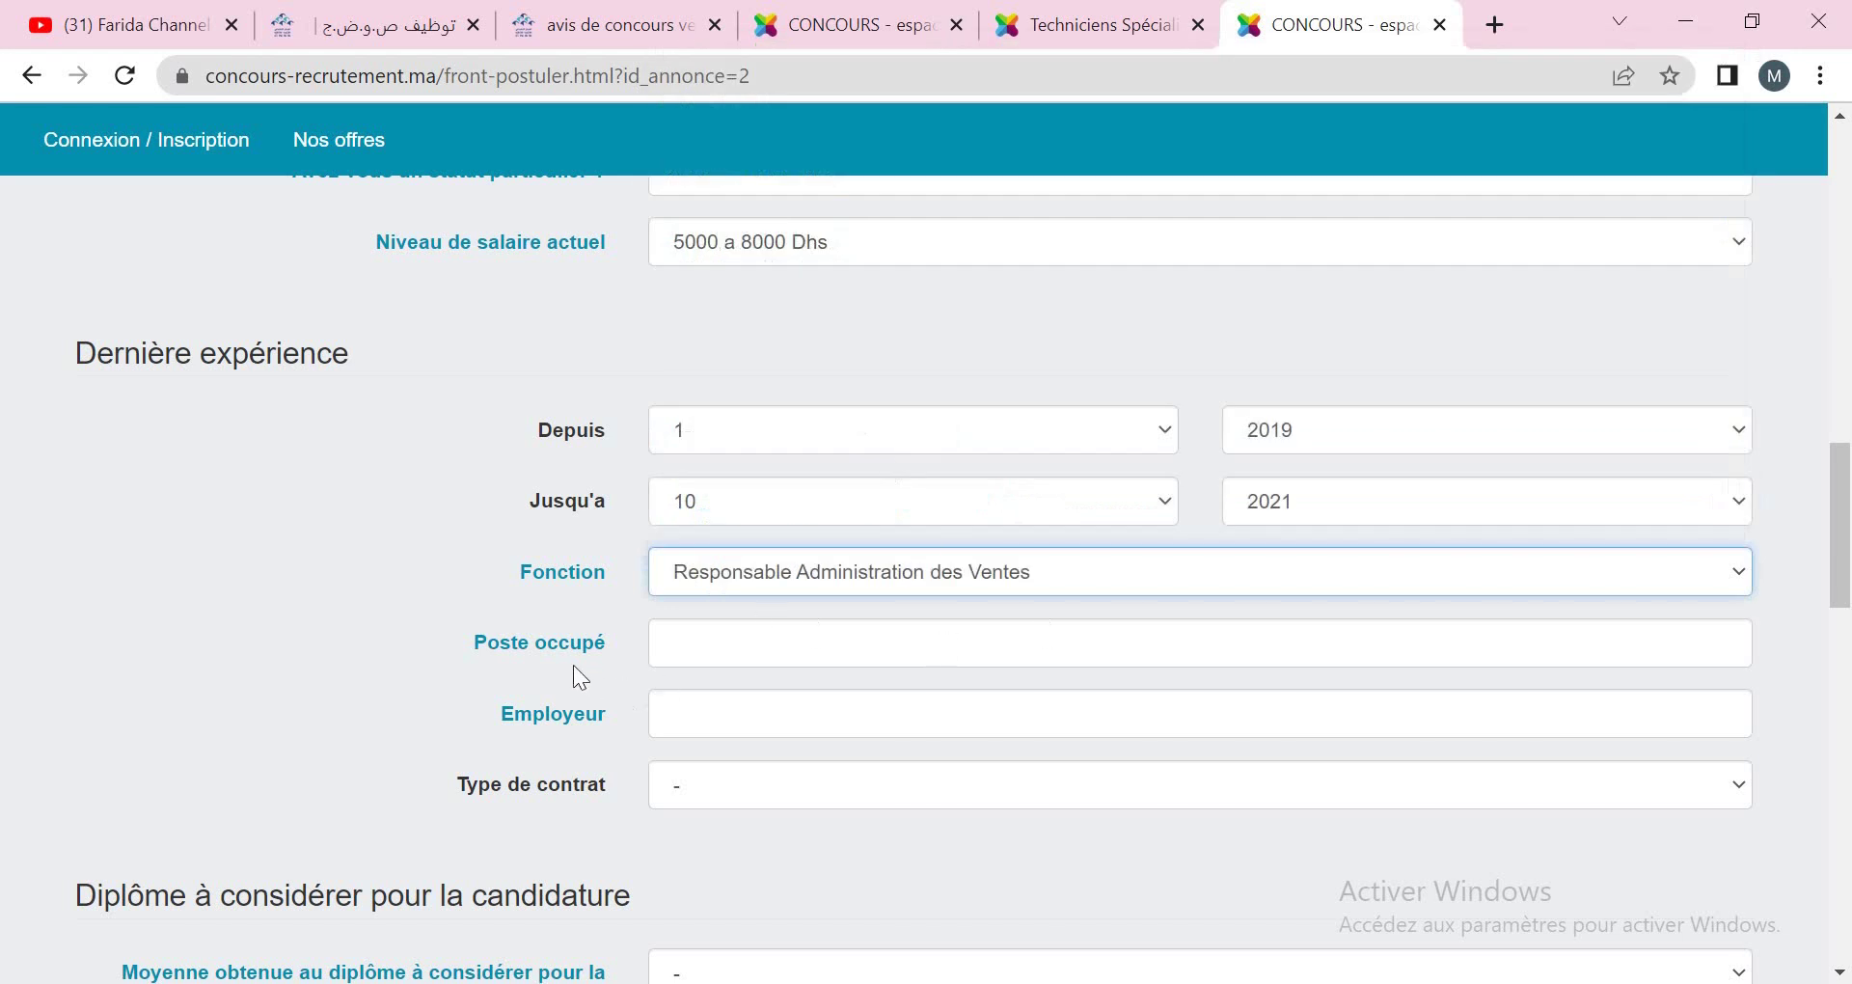
- Review the Poste occupé and Employeur fields and the Type de contrat options of the last experience
left_click(707, 644)
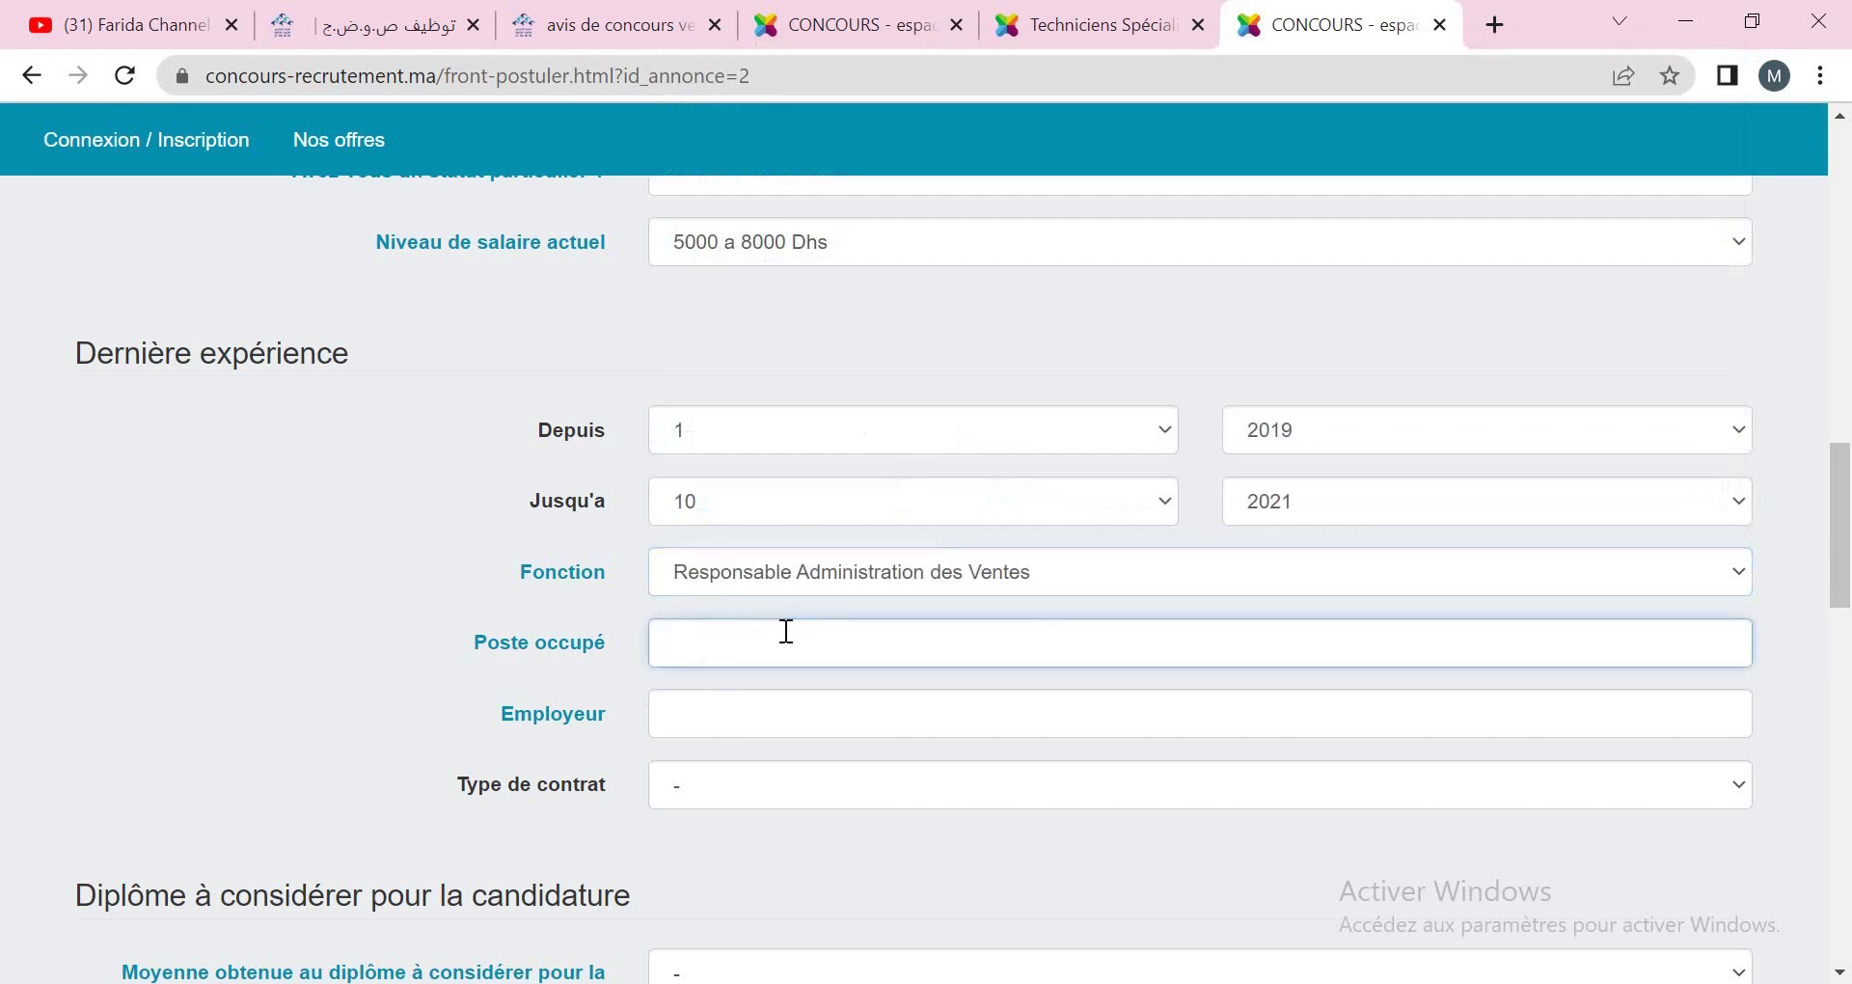
left_click(703, 710)
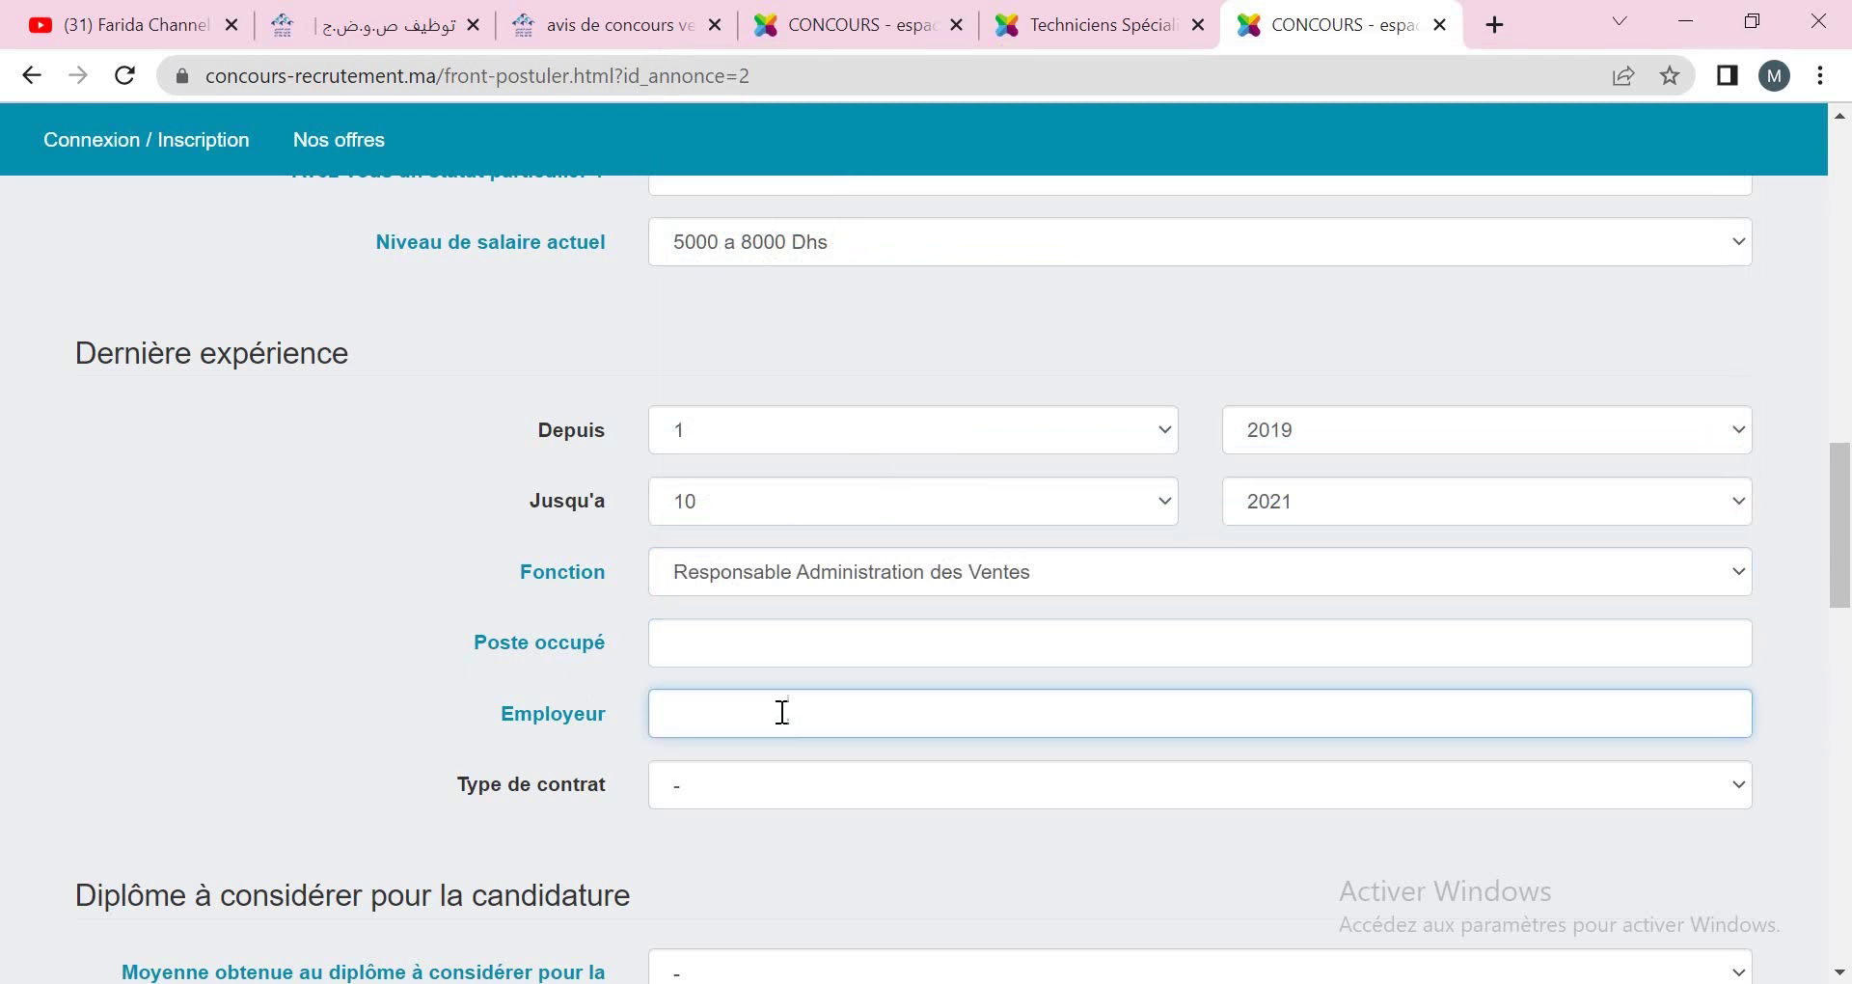
left_click(687, 789)
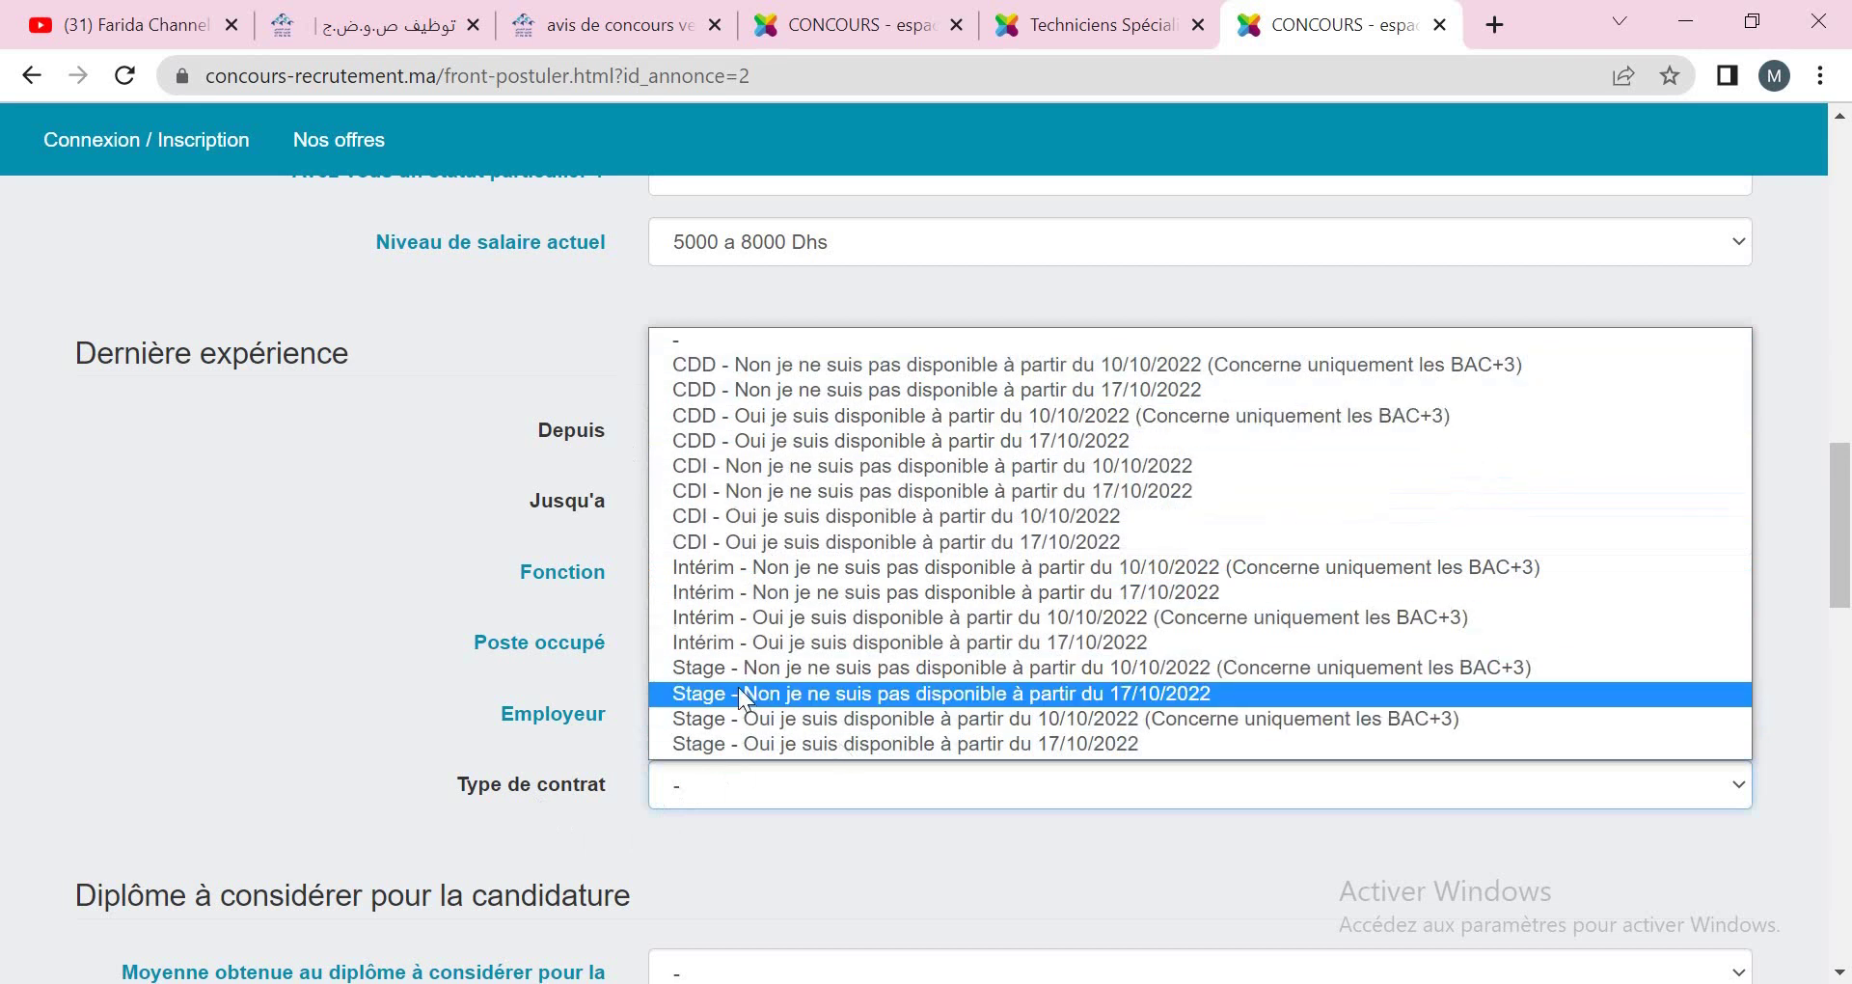
key("Tab")
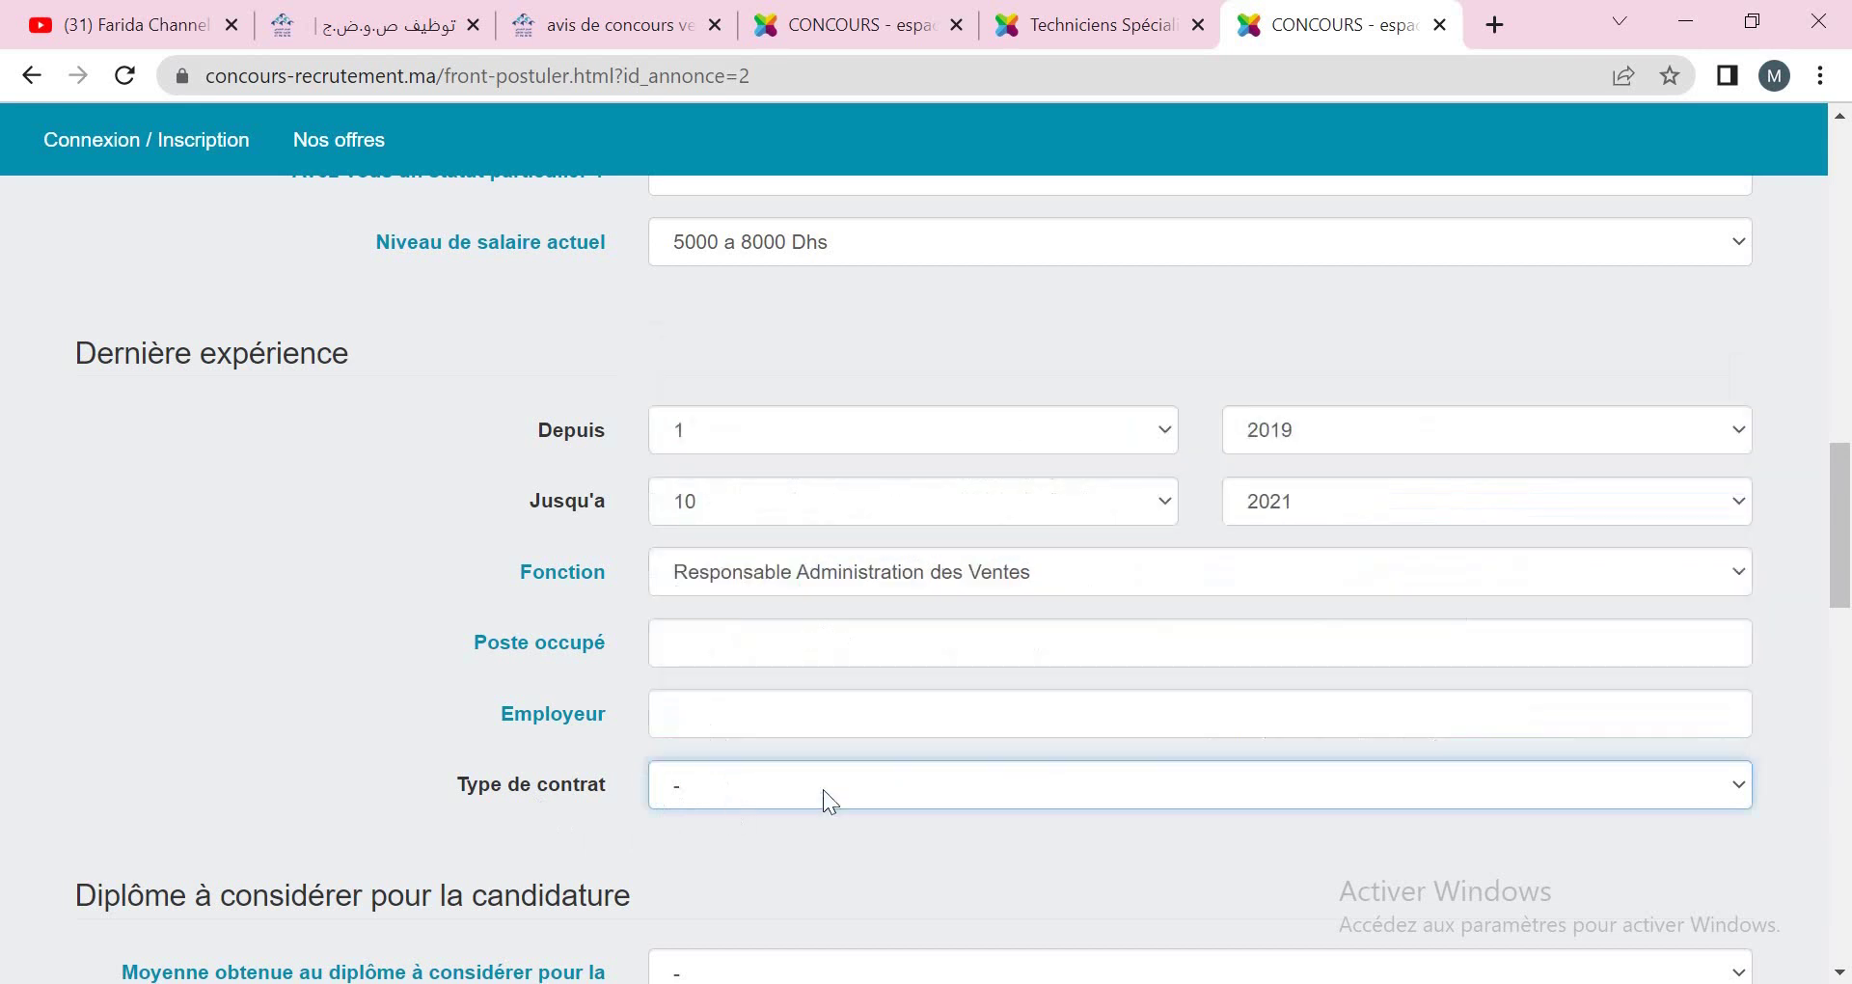
- In the diploma section, set the average obtained for the diploma to ]12 à 12,5]
scroll(1136, 819, "down", 6)
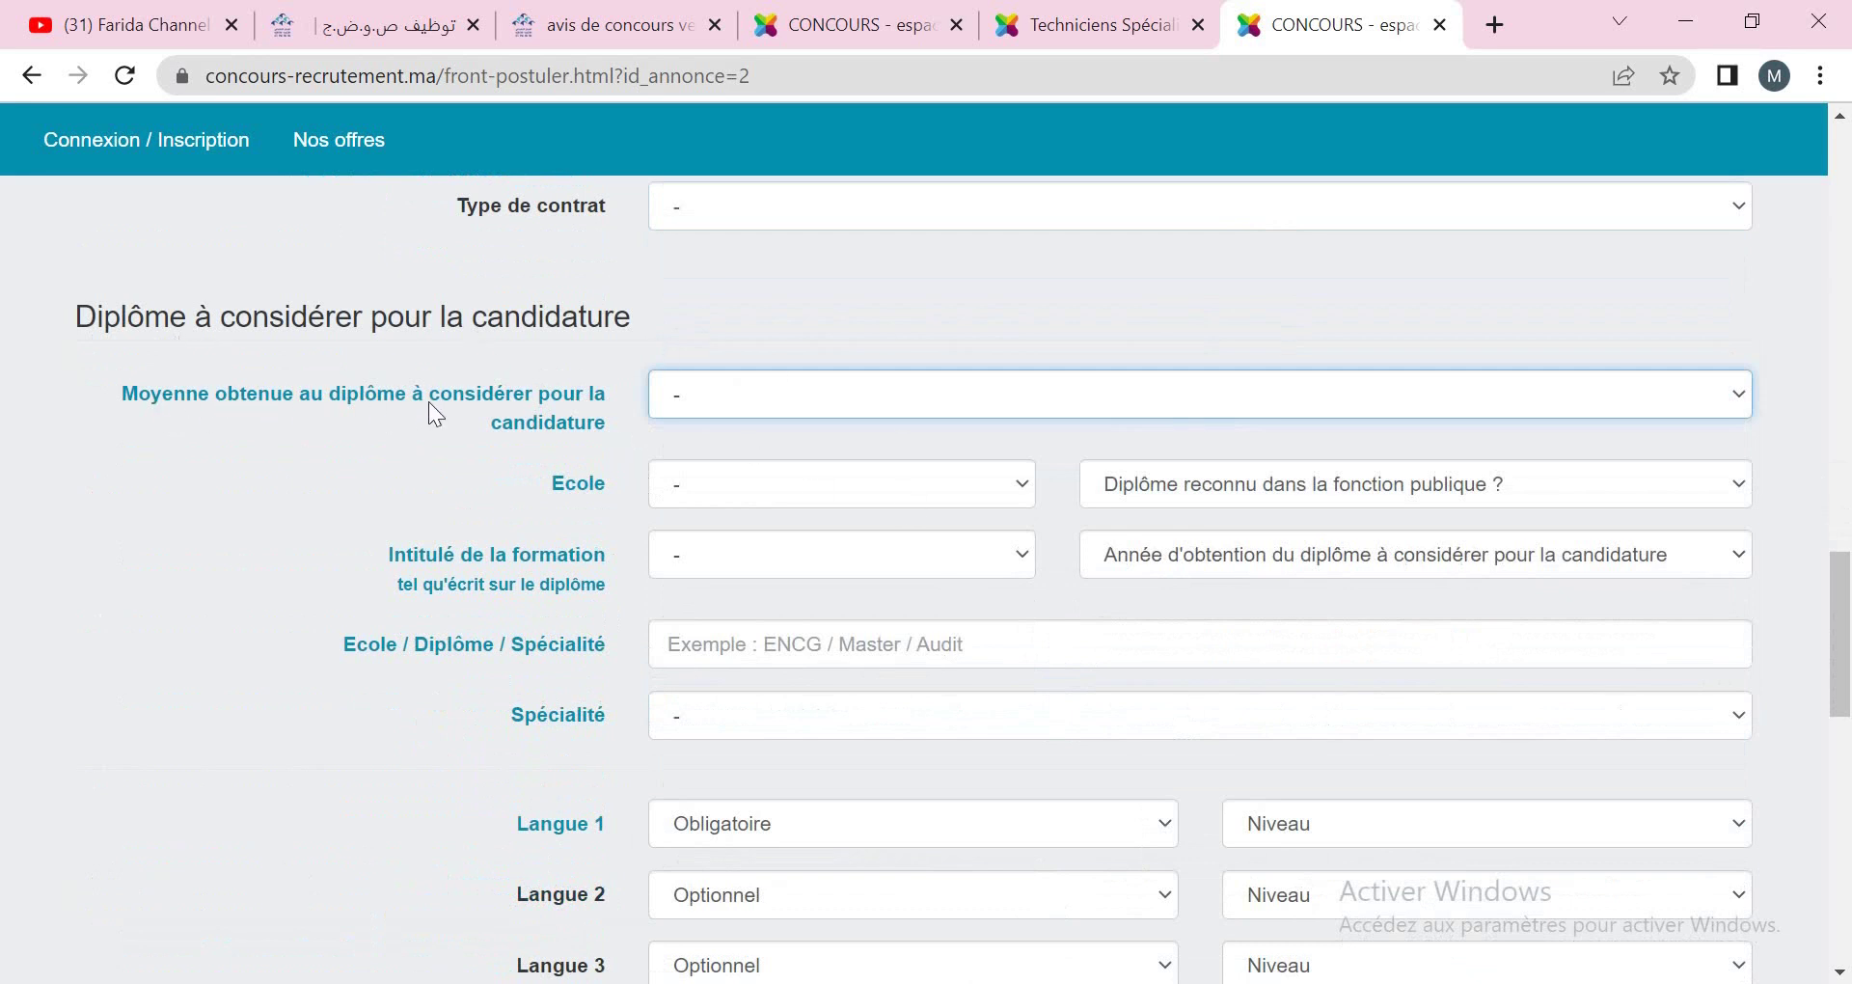
left_click(738, 400)
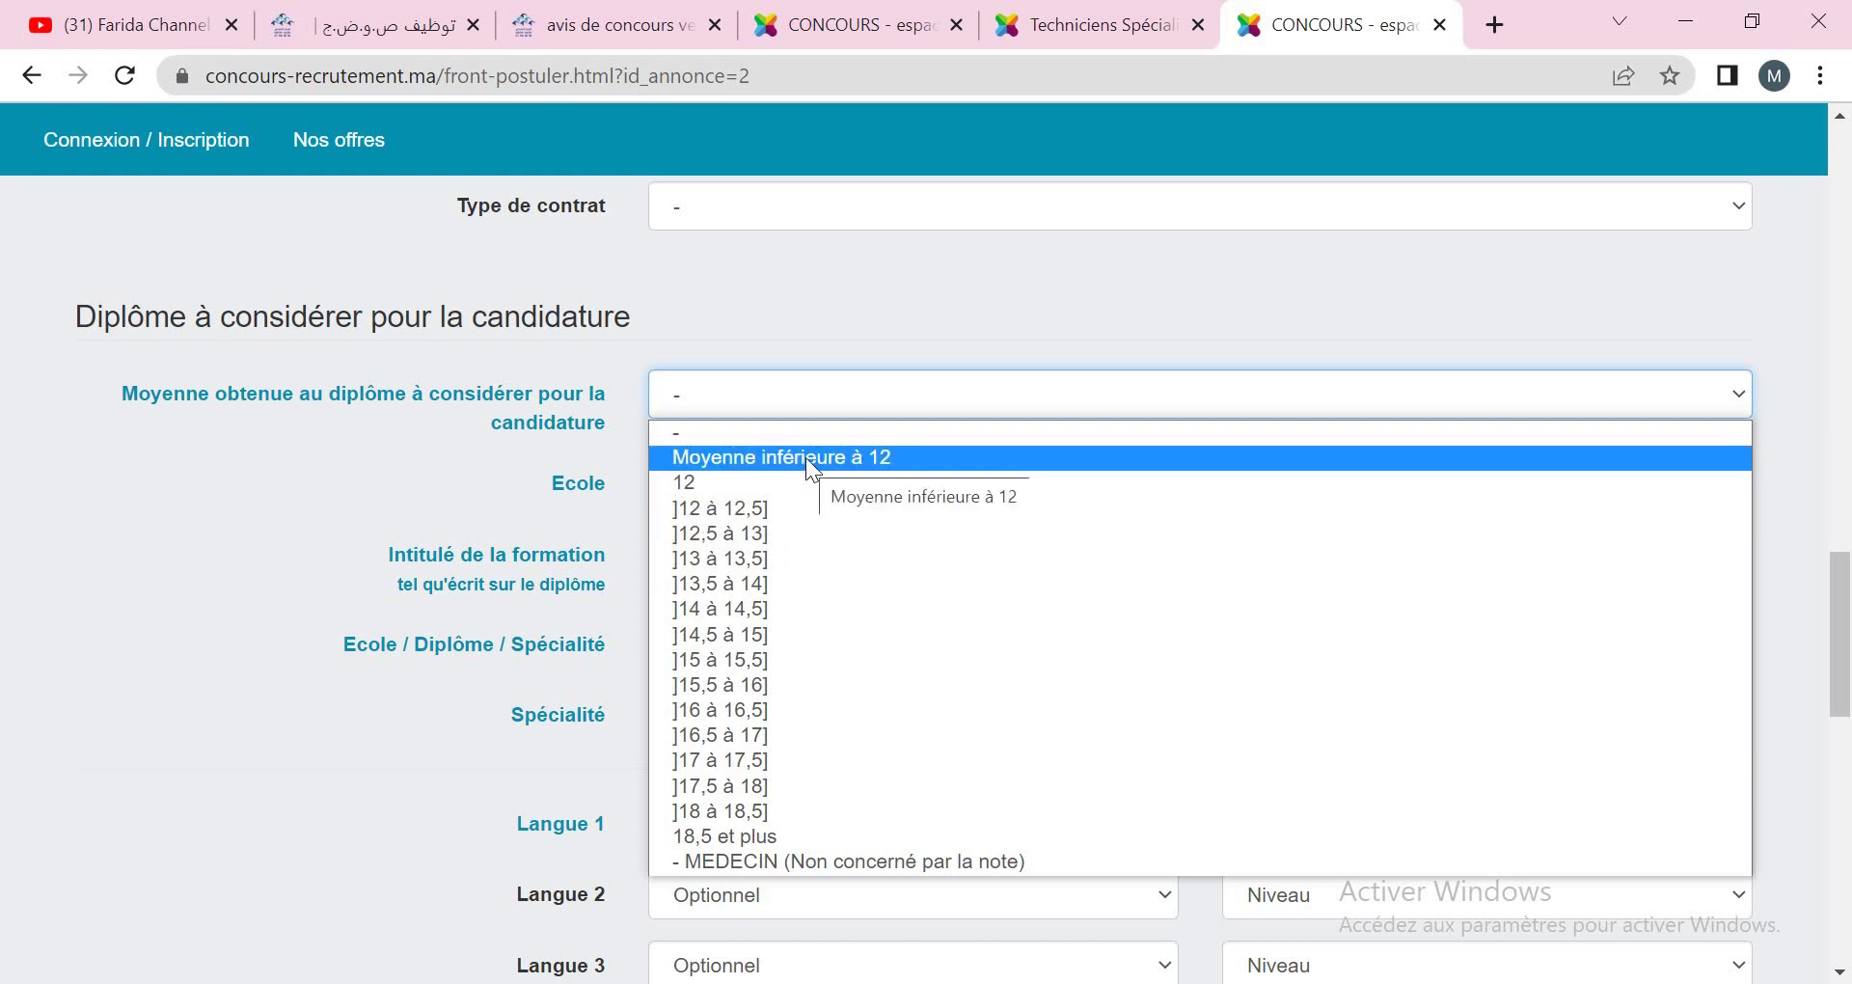
left_click(730, 511)
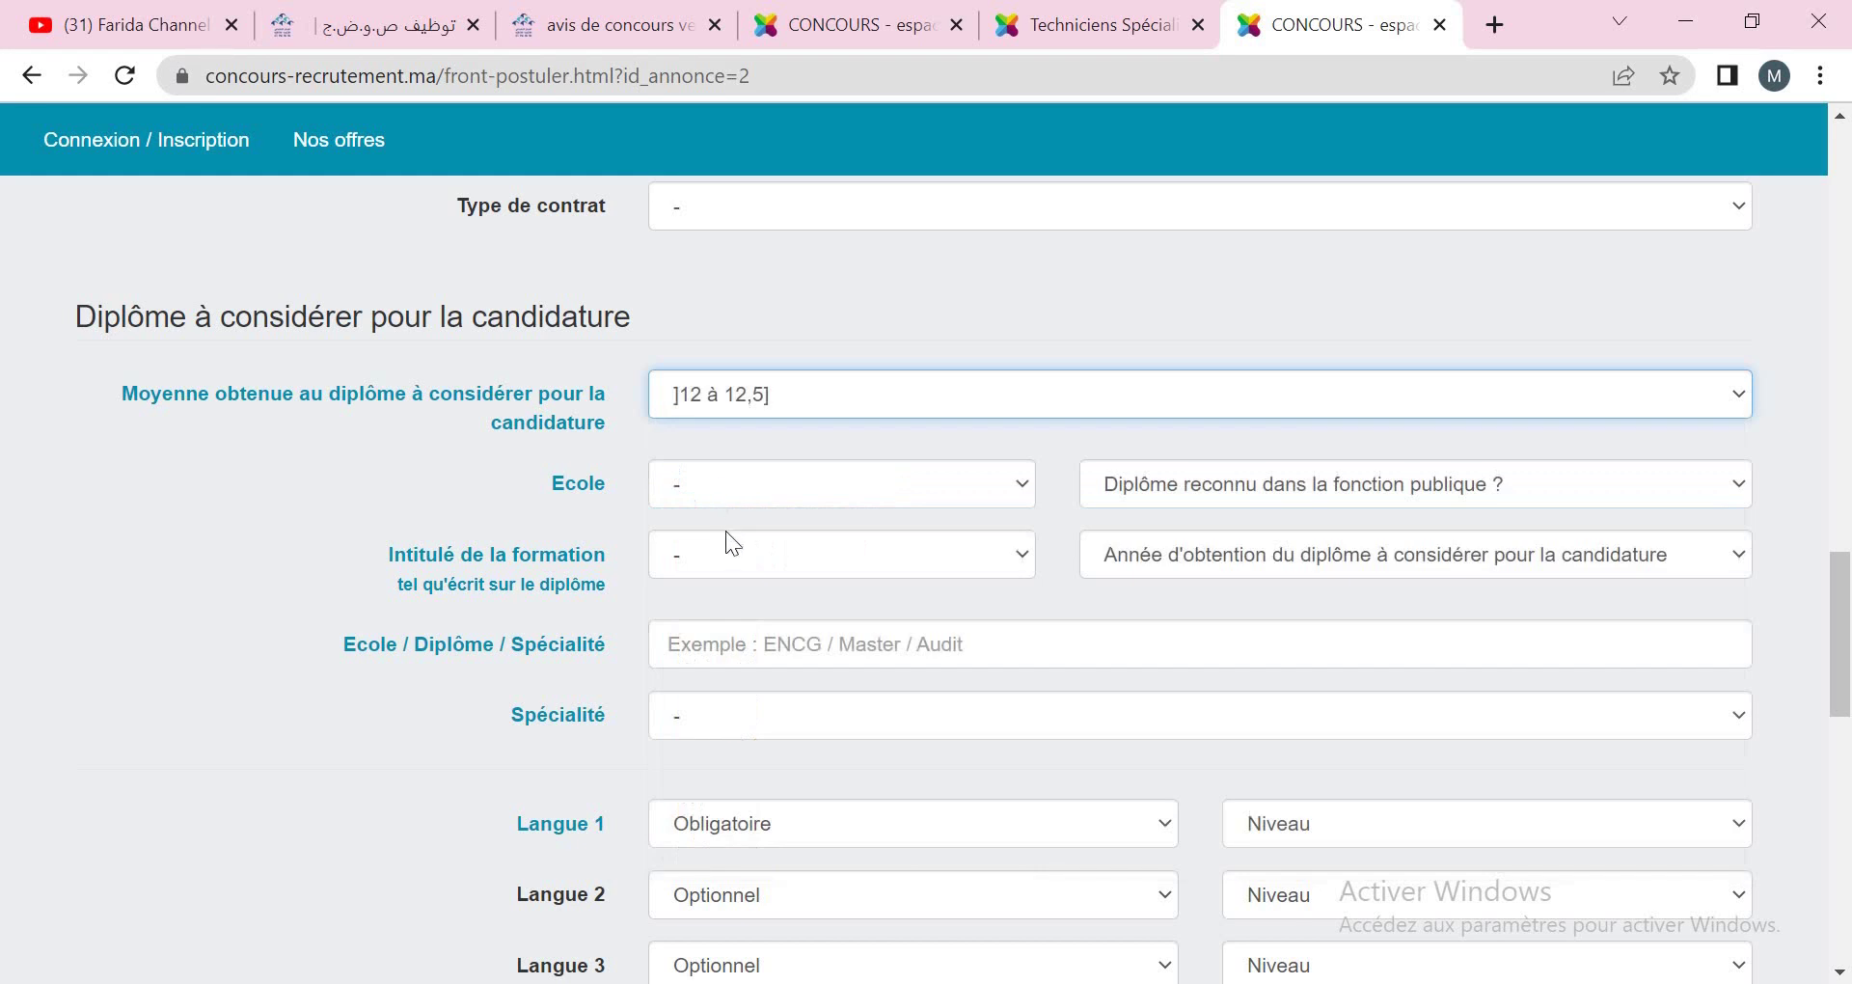
- Set the school to ISTA - OFPPT and answer Oui to whether the diploma is recognised in the public service
left_click(697, 491)
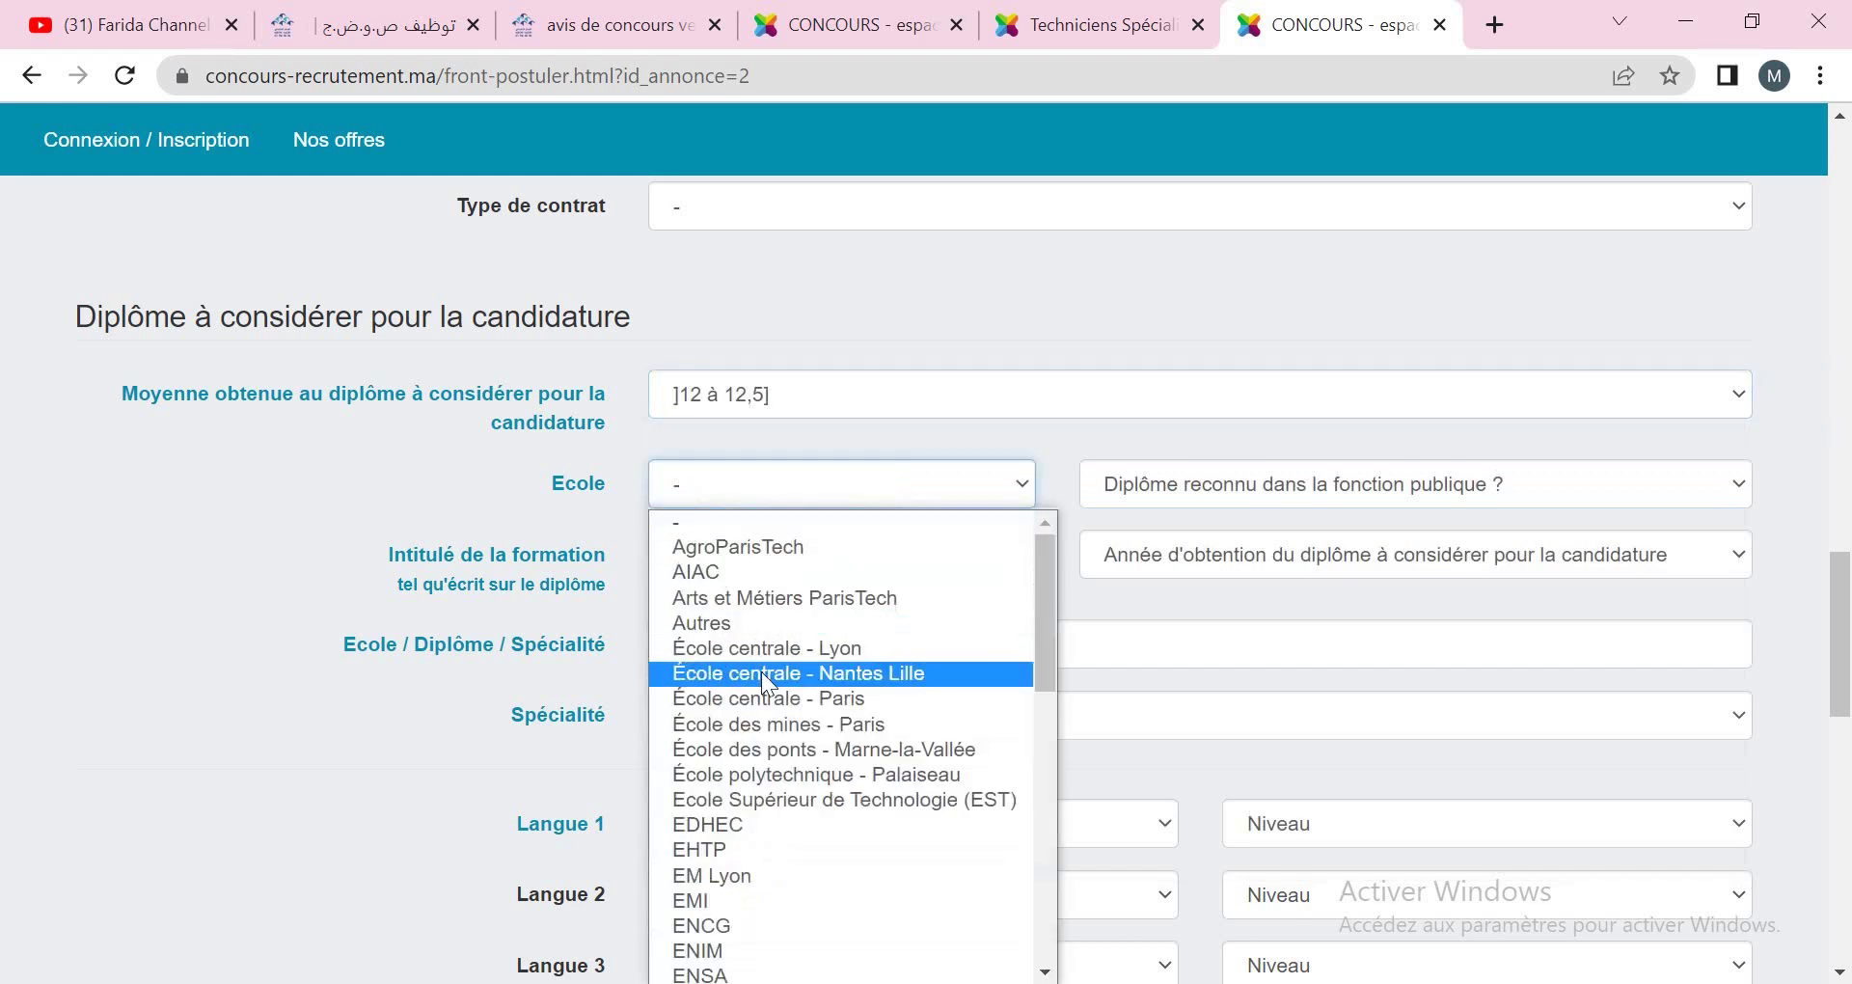
scroll(779, 716, "down", 5)
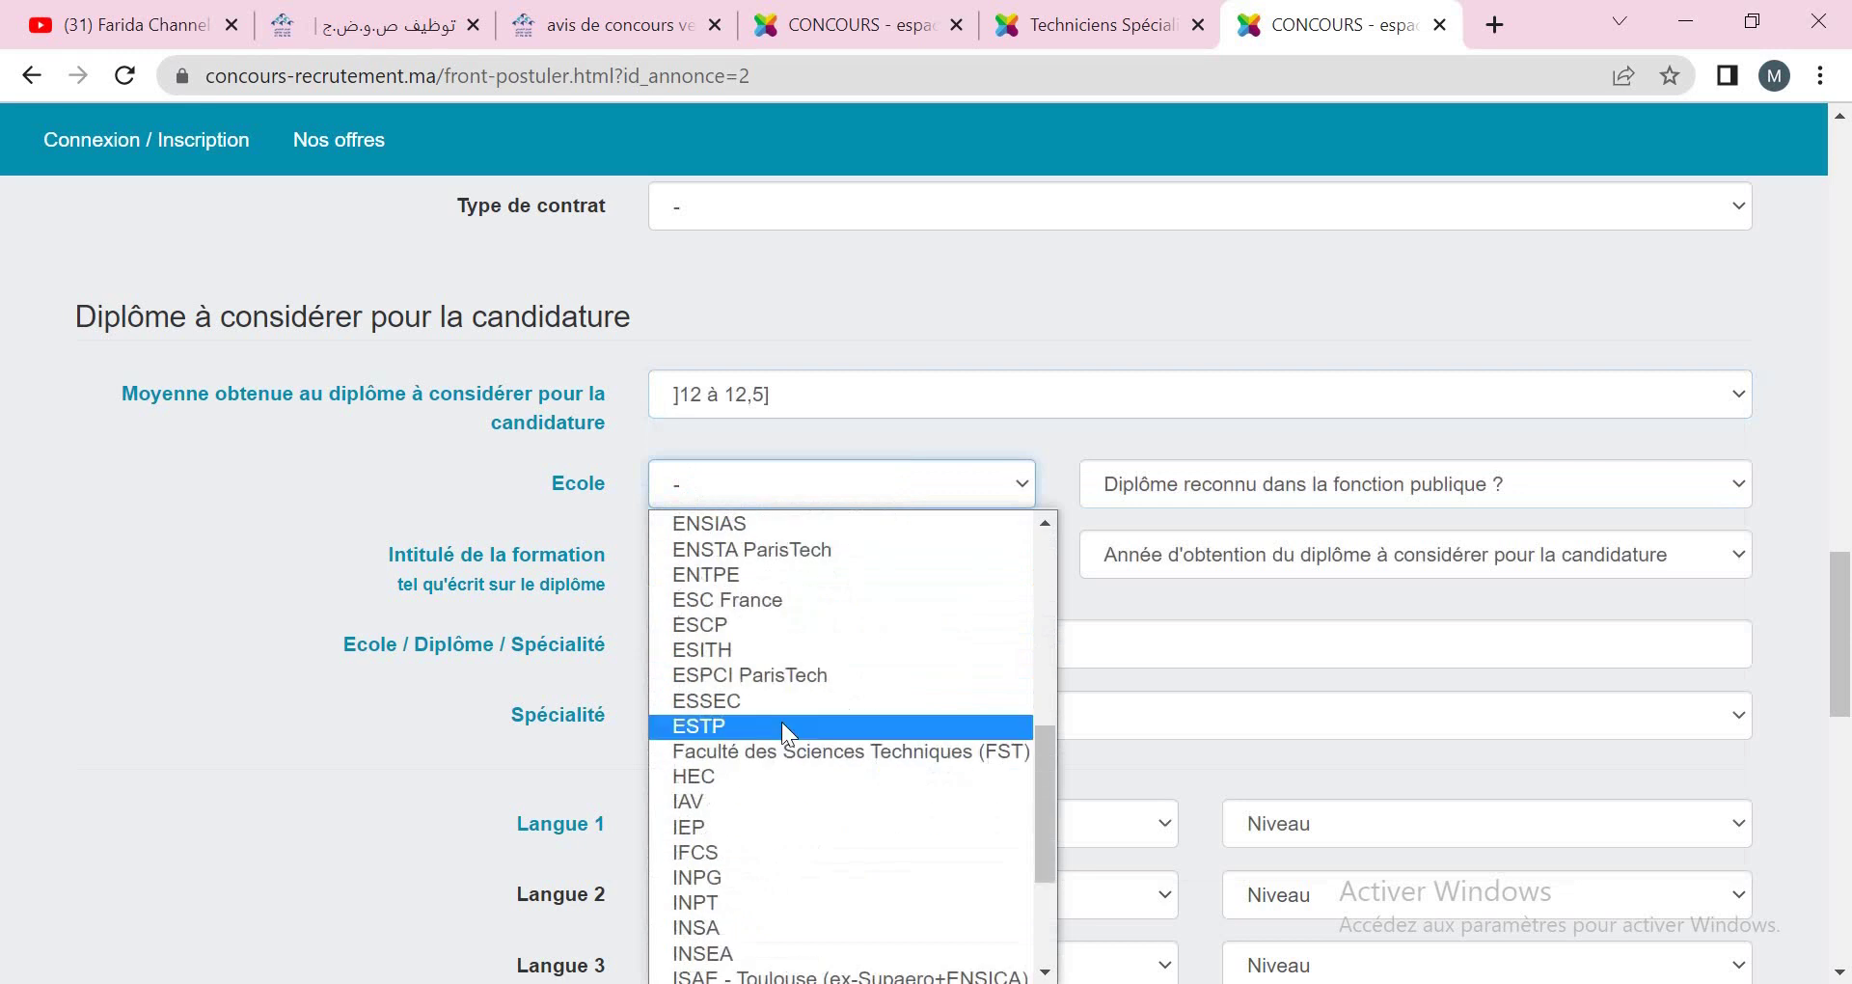
scroll(782, 722, "down", 3)
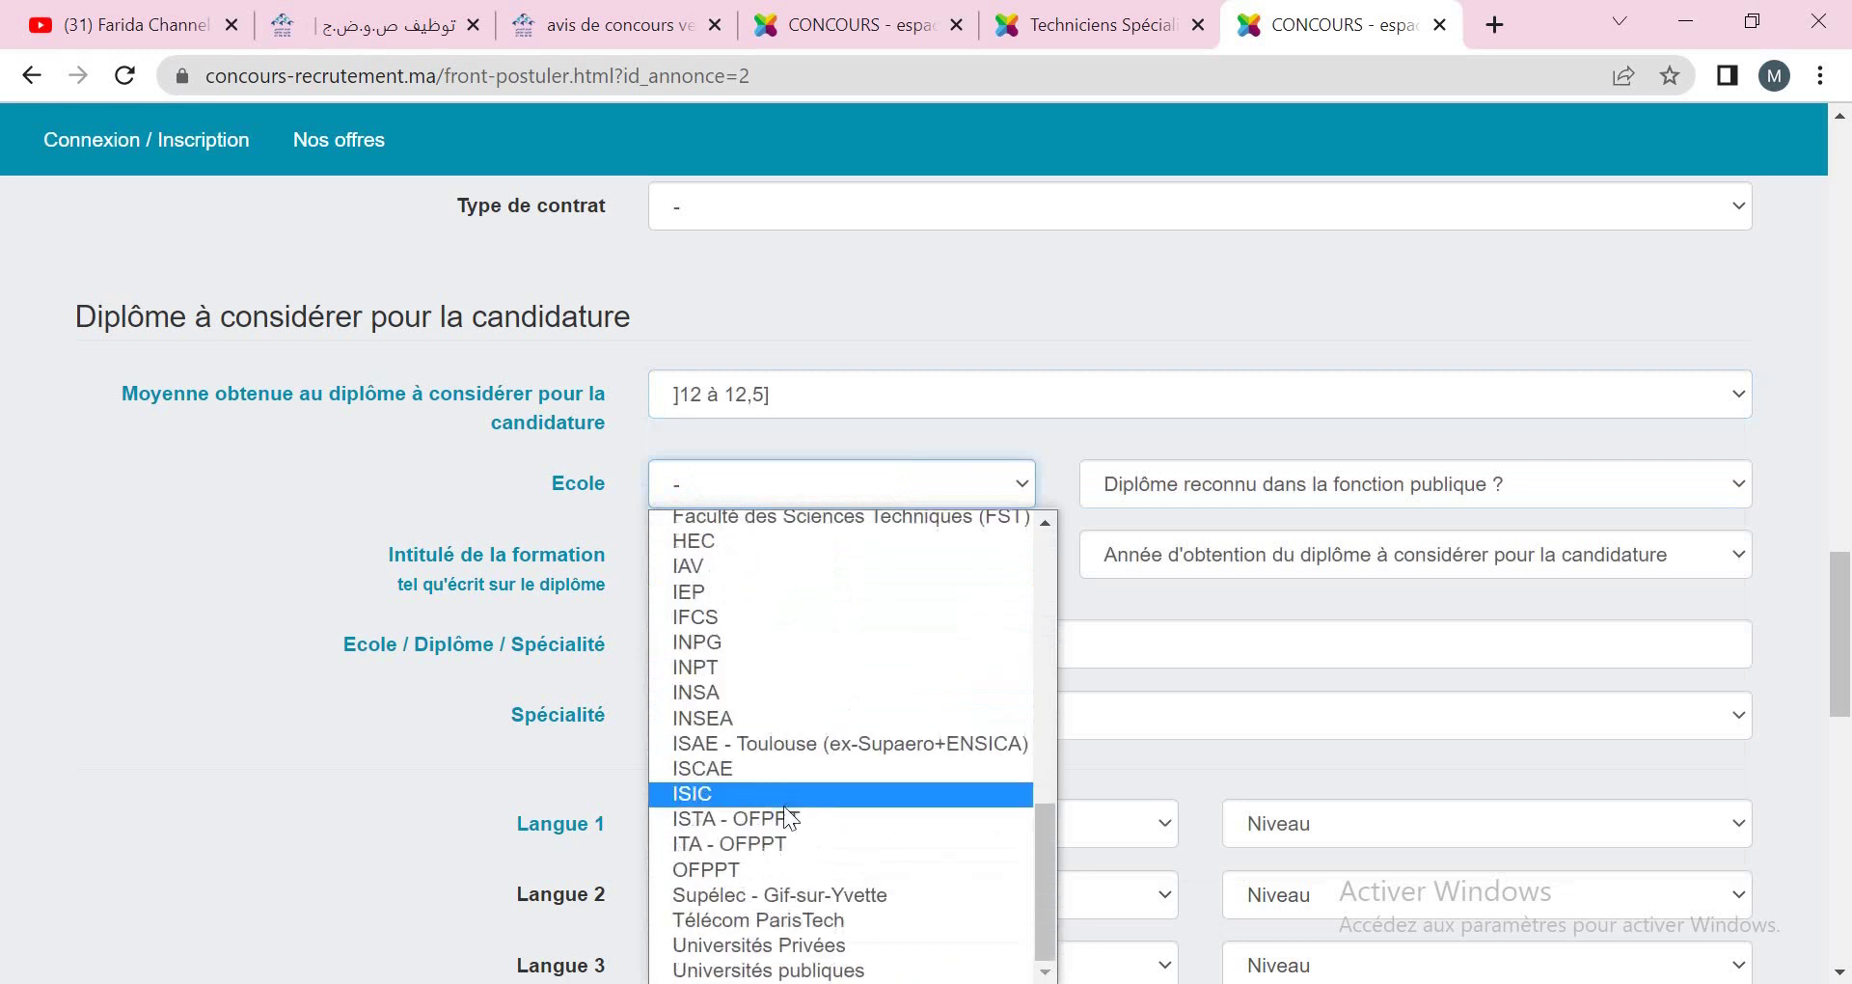
left_click(722, 820)
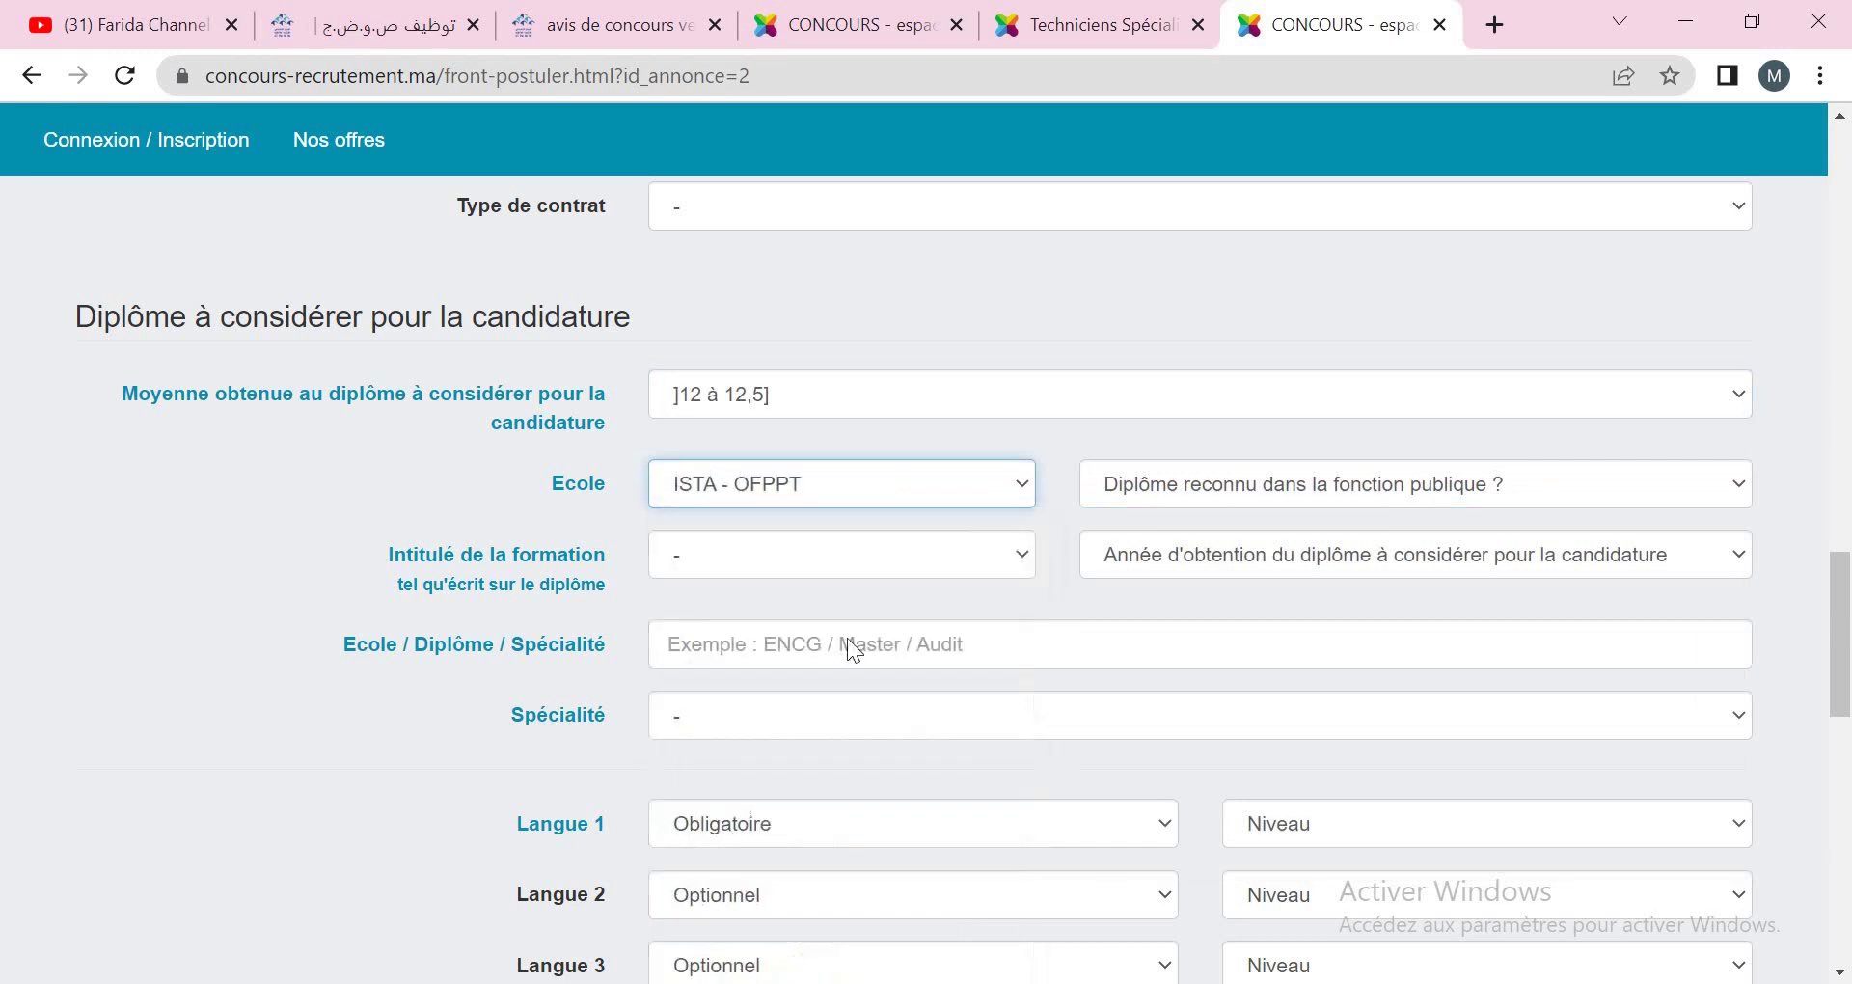
left_click(1356, 489)
left_click(1126, 542)
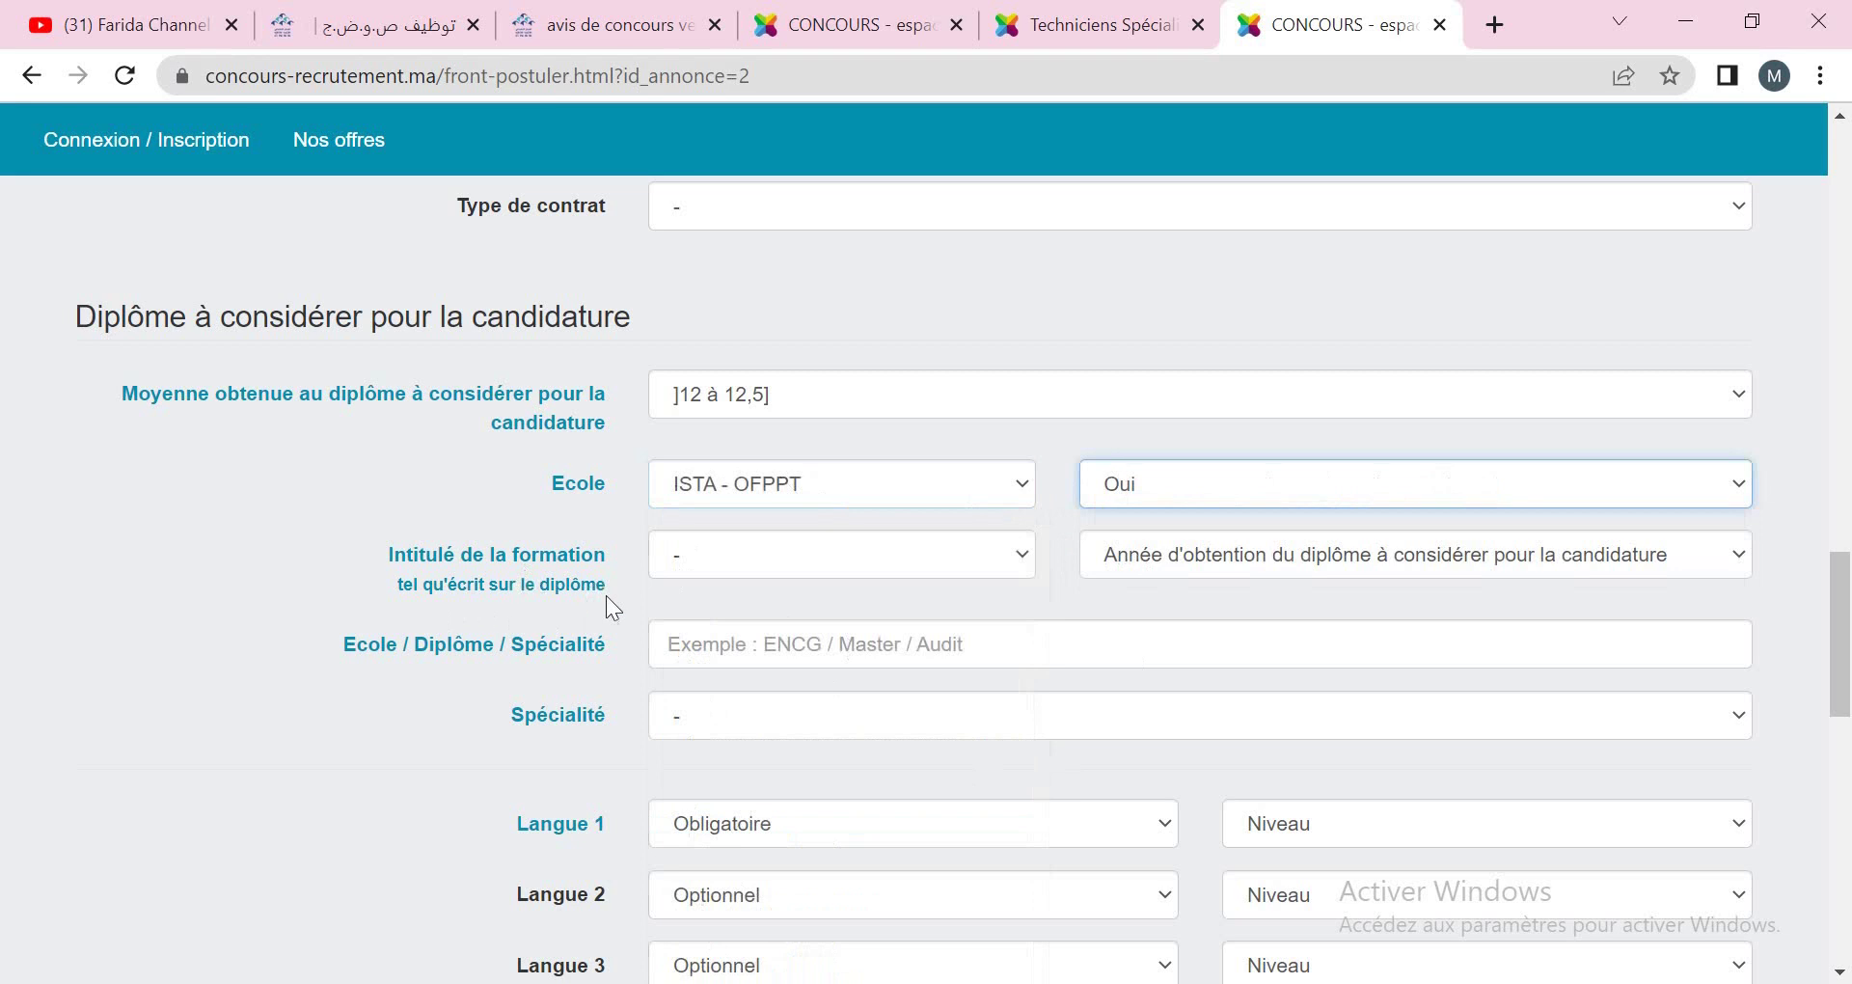
- Set the training title to BTS and the diploma year to 2021, and look at the Spécialité options
left_click(690, 569)
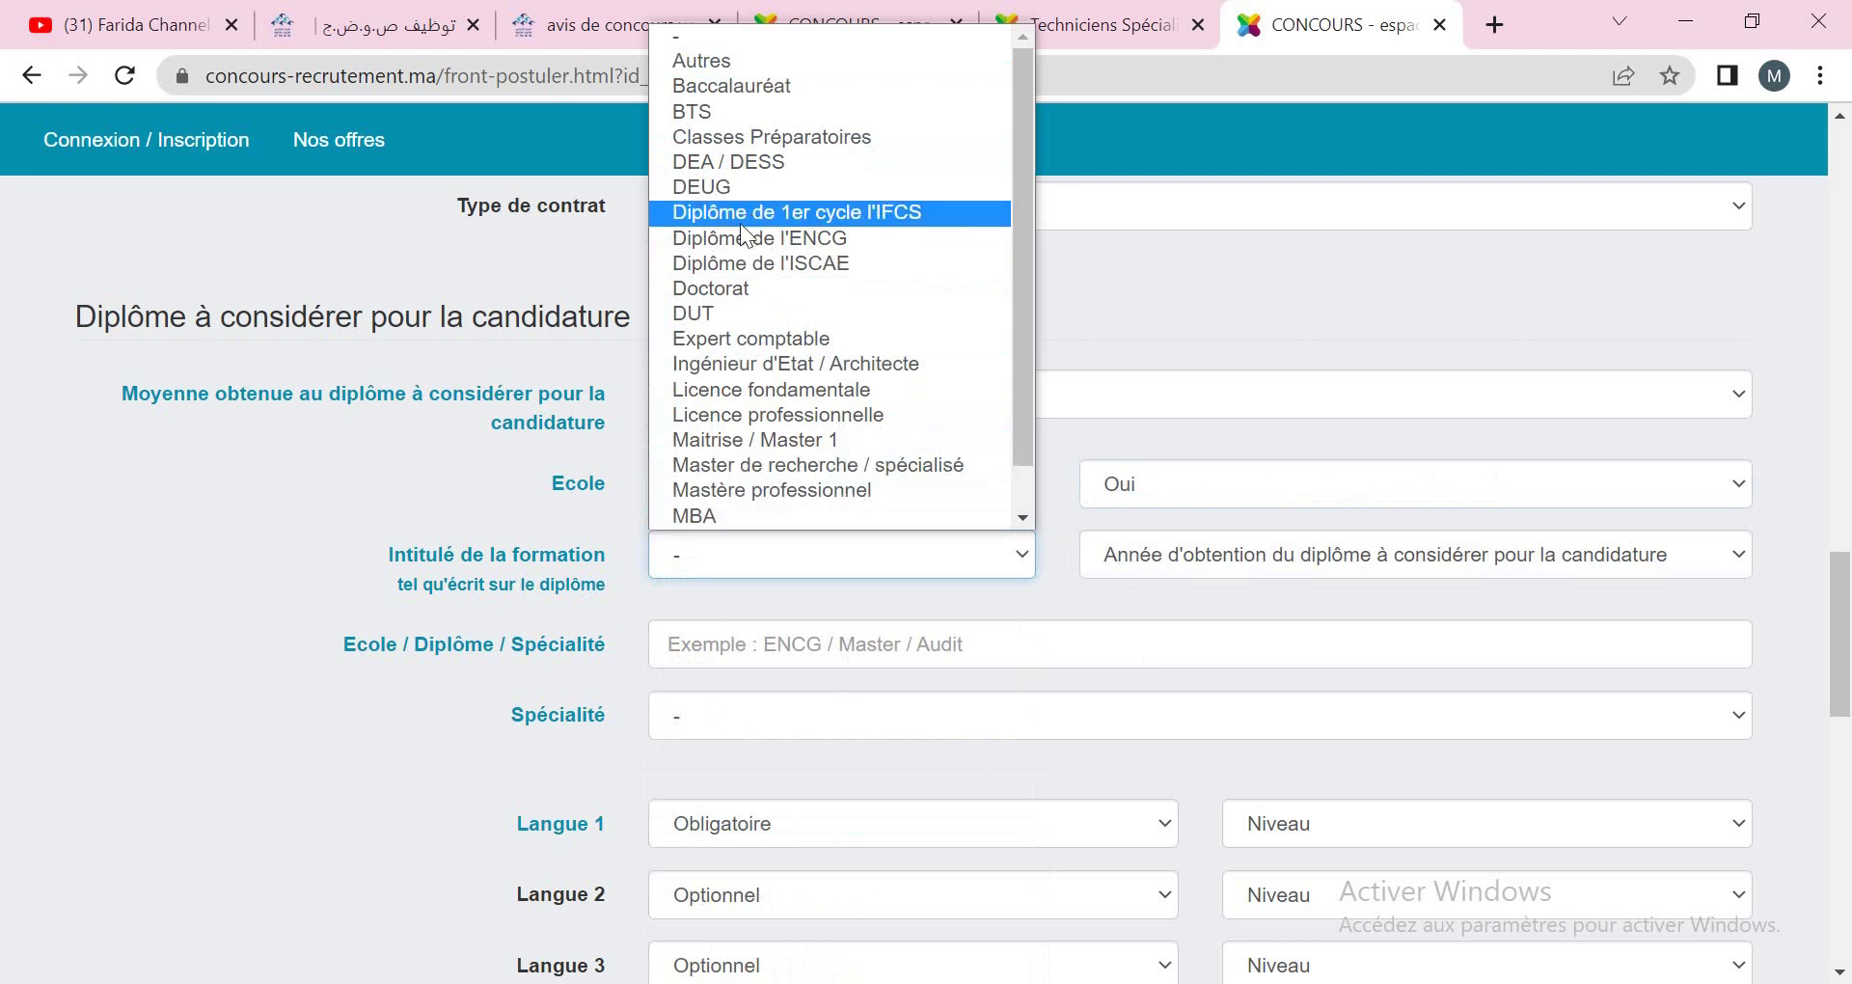
left_click(718, 123)
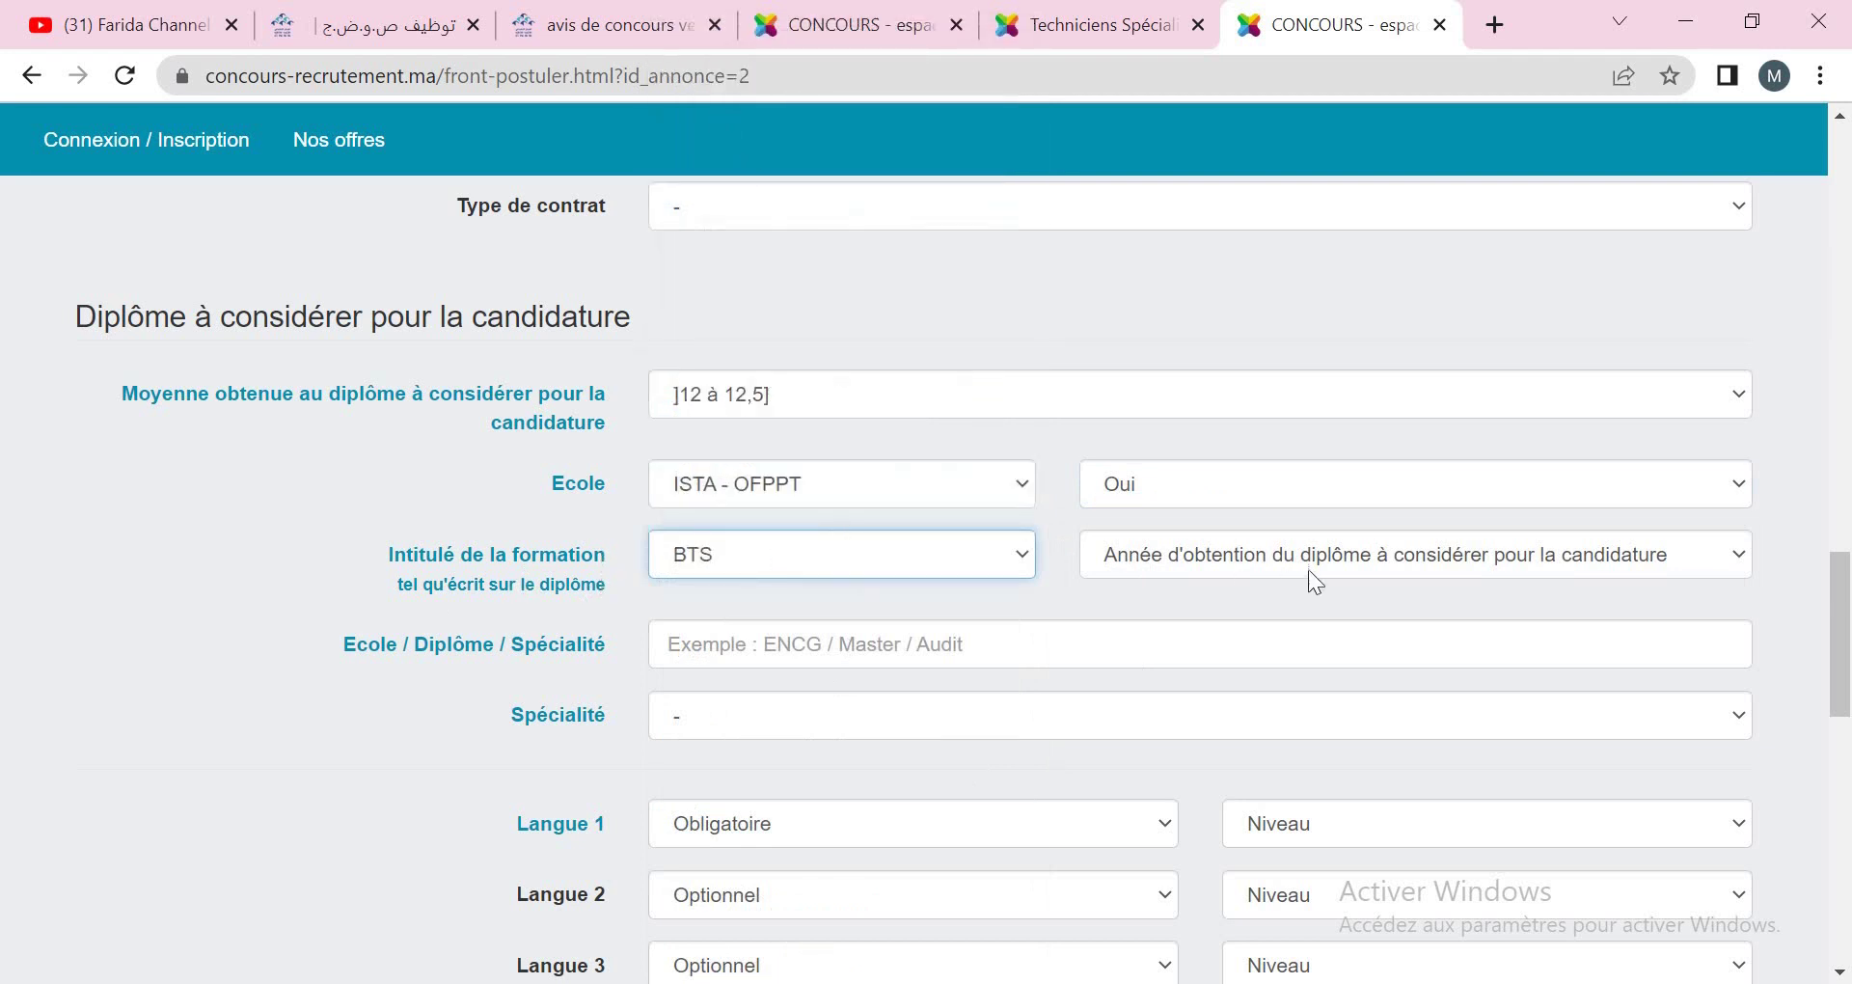
left_click(1410, 569)
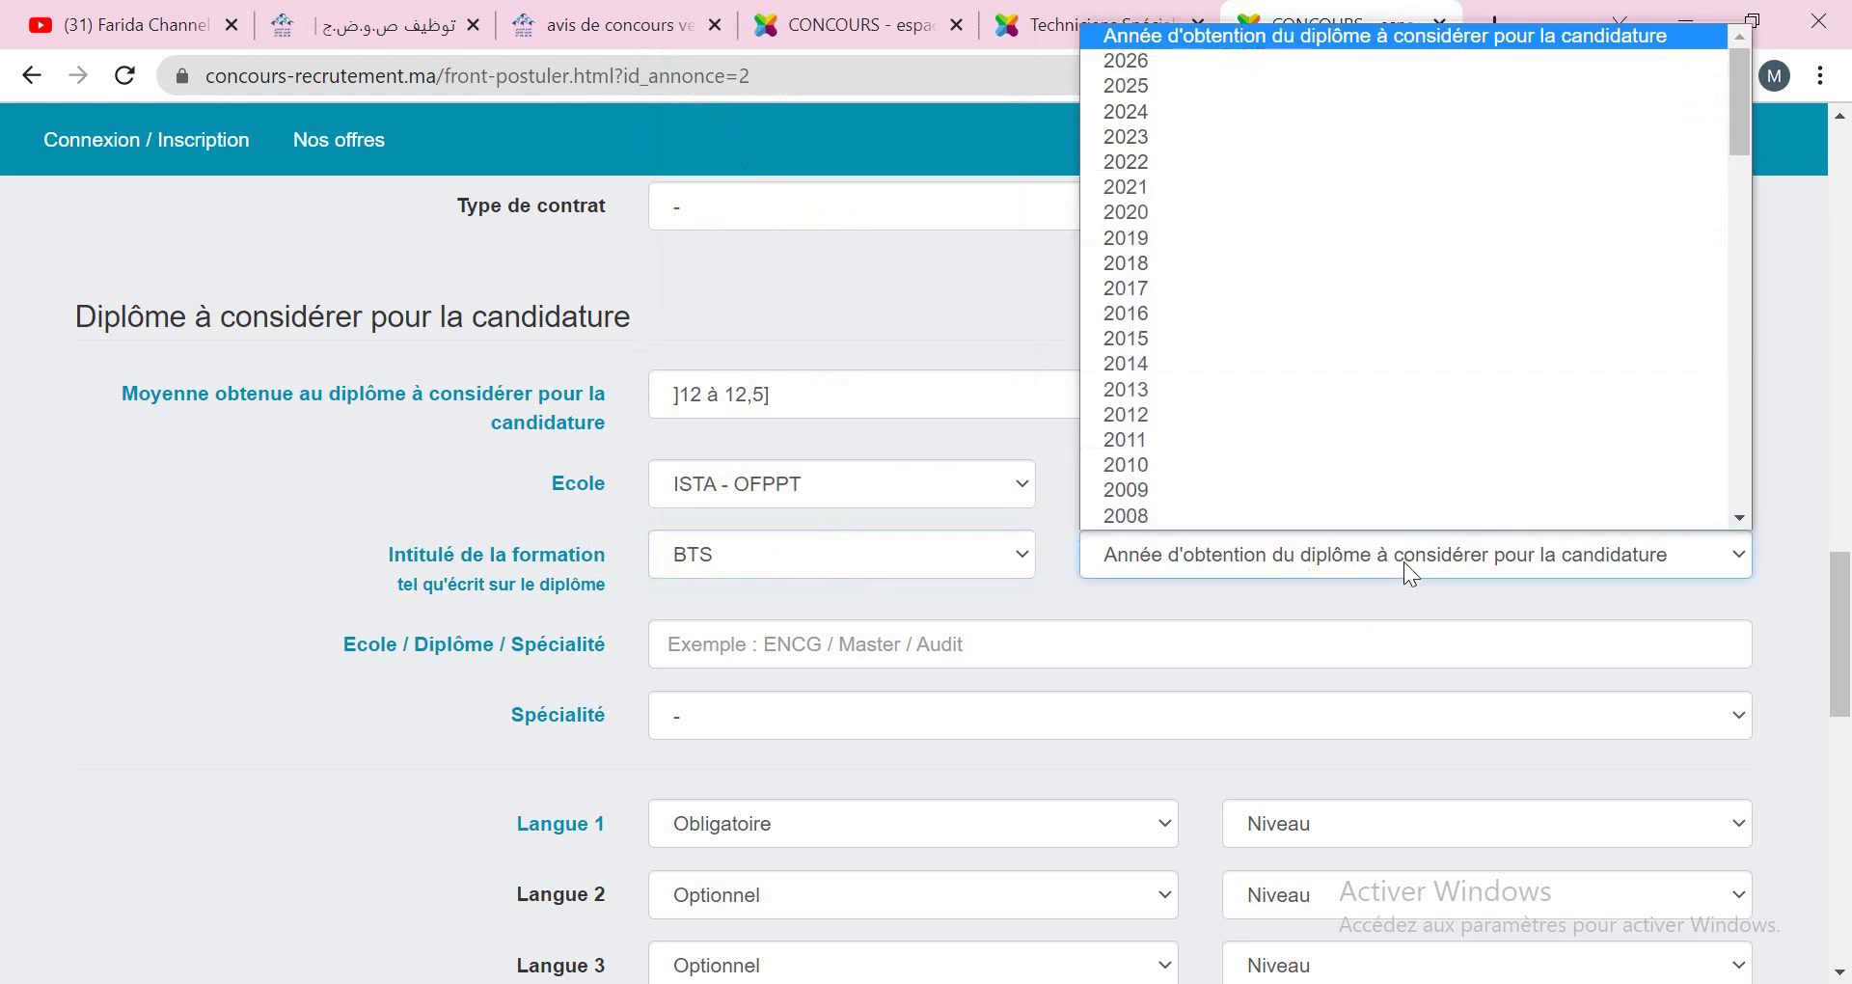
scroll(1409, 555, "down", 1)
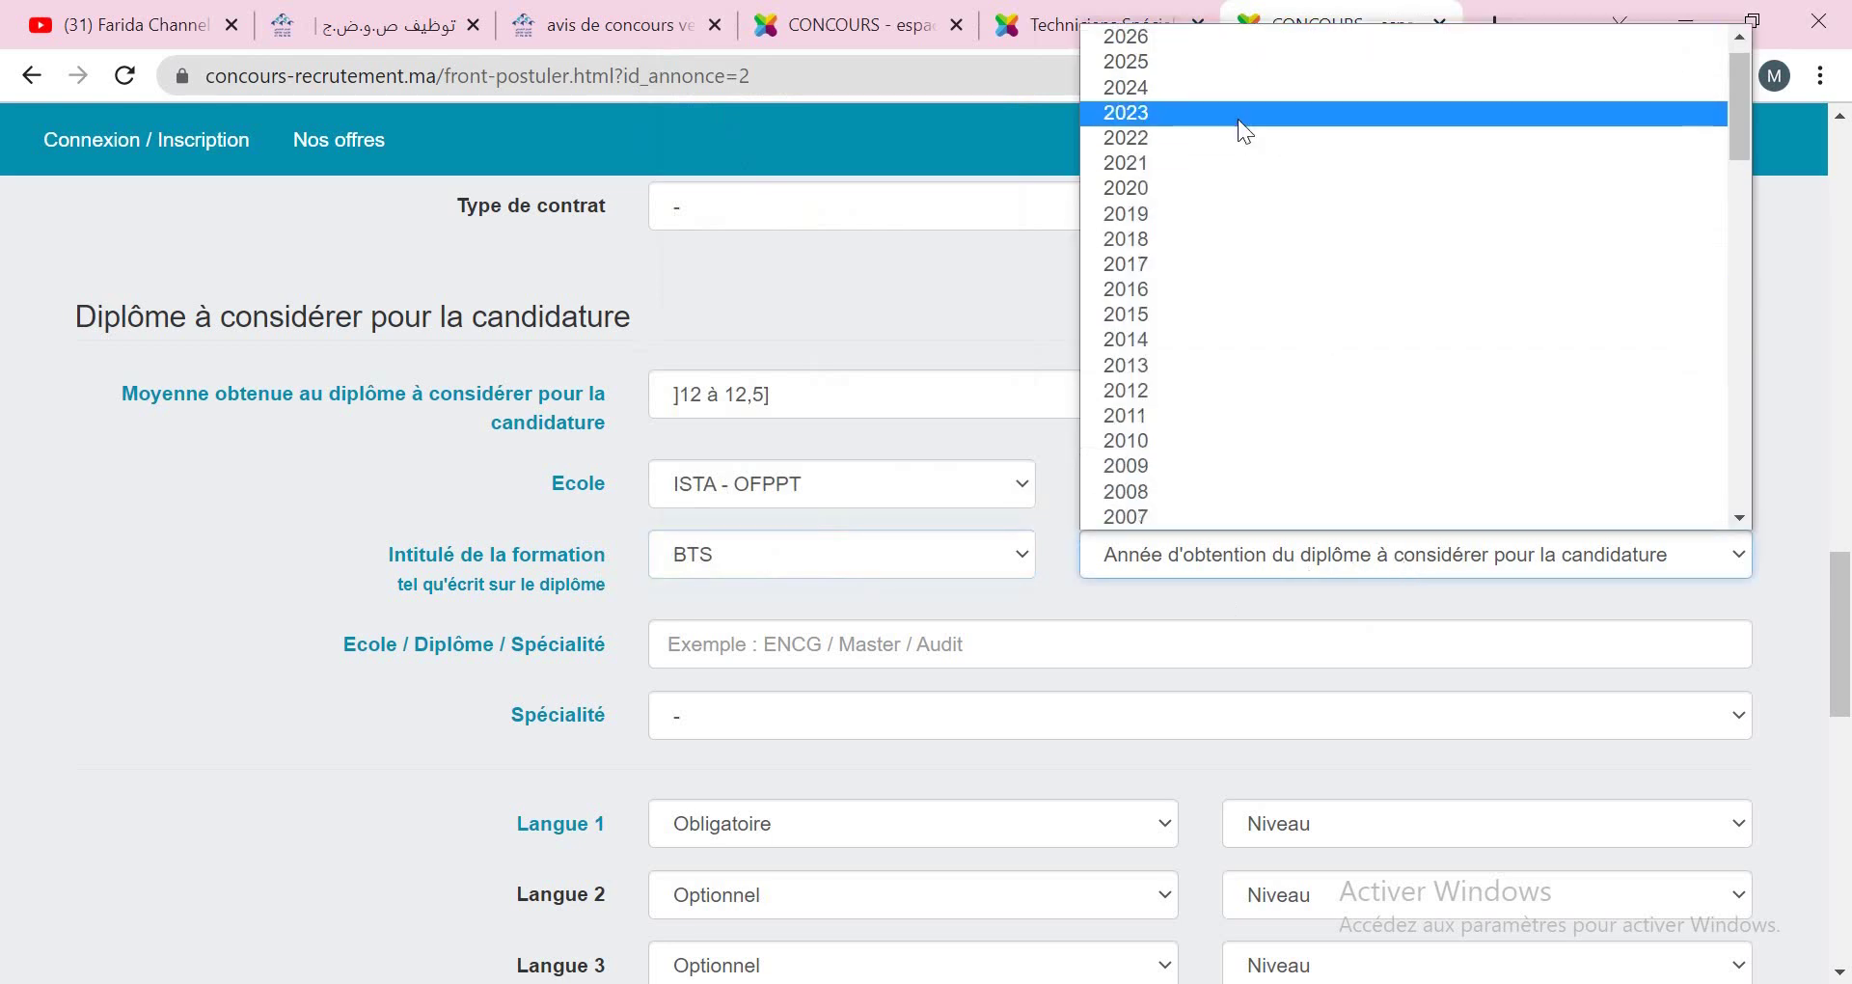
left_click(1149, 160)
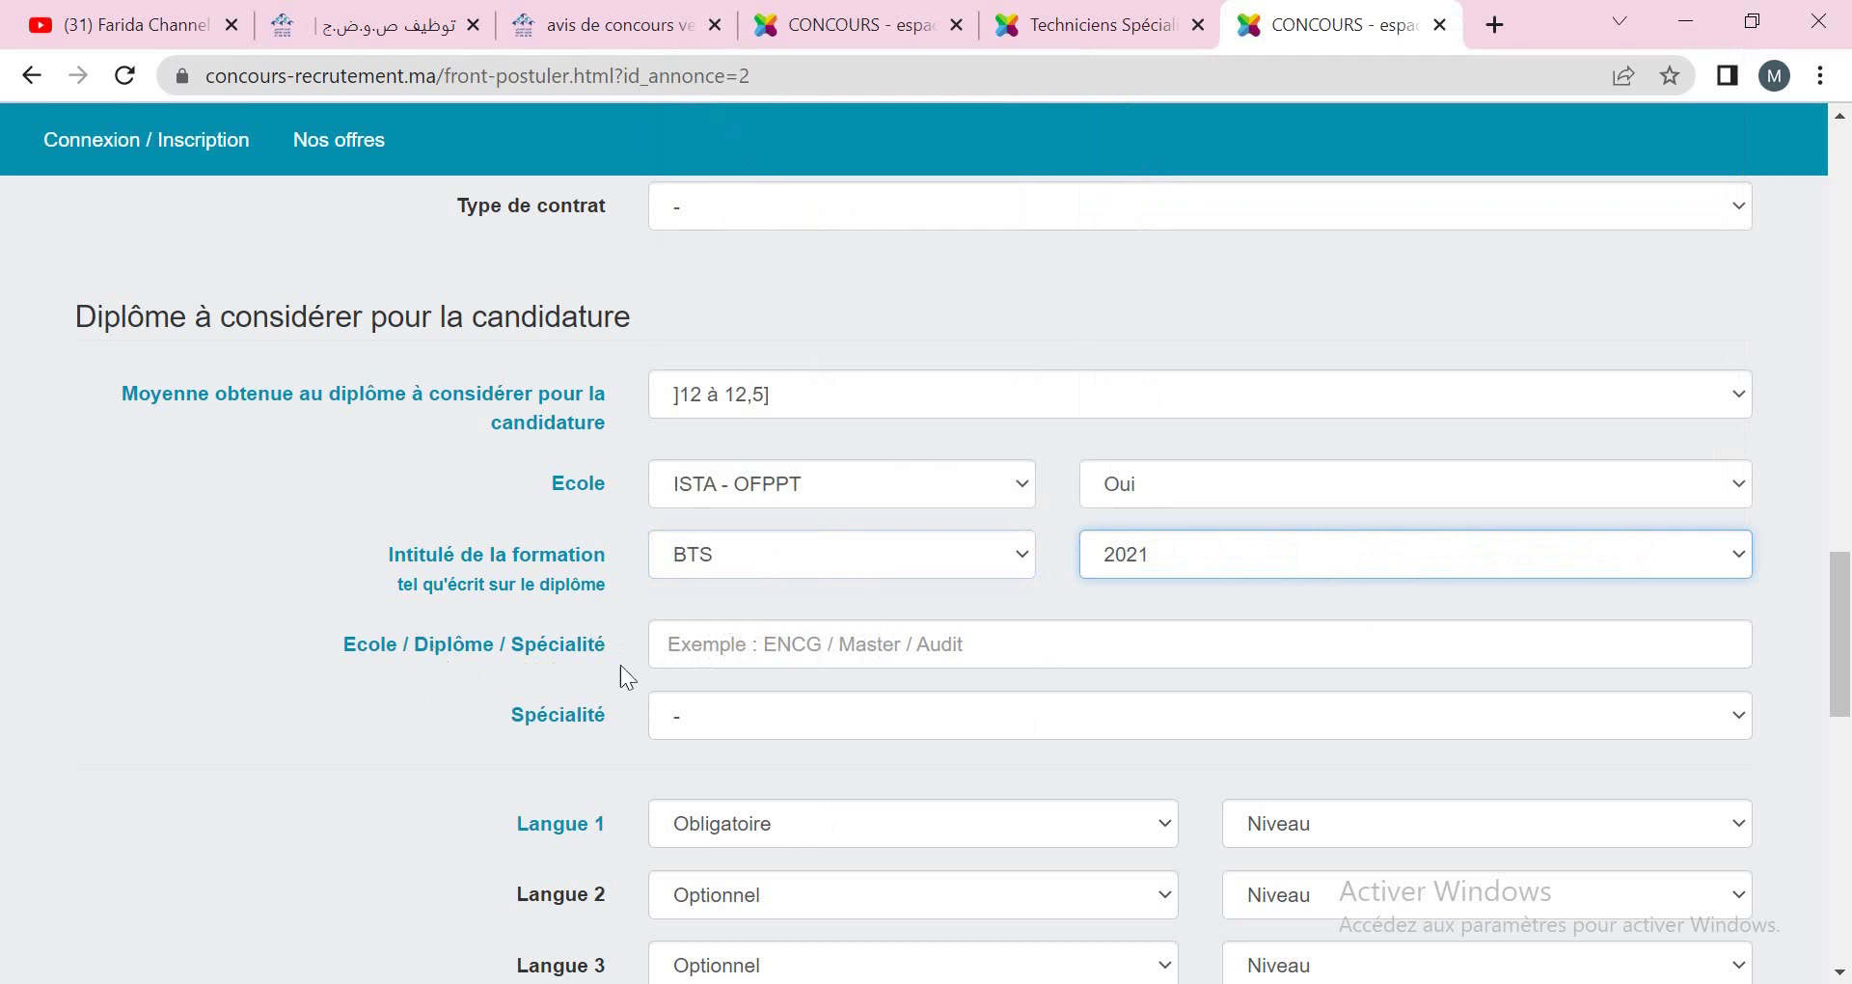
left_click(704, 716)
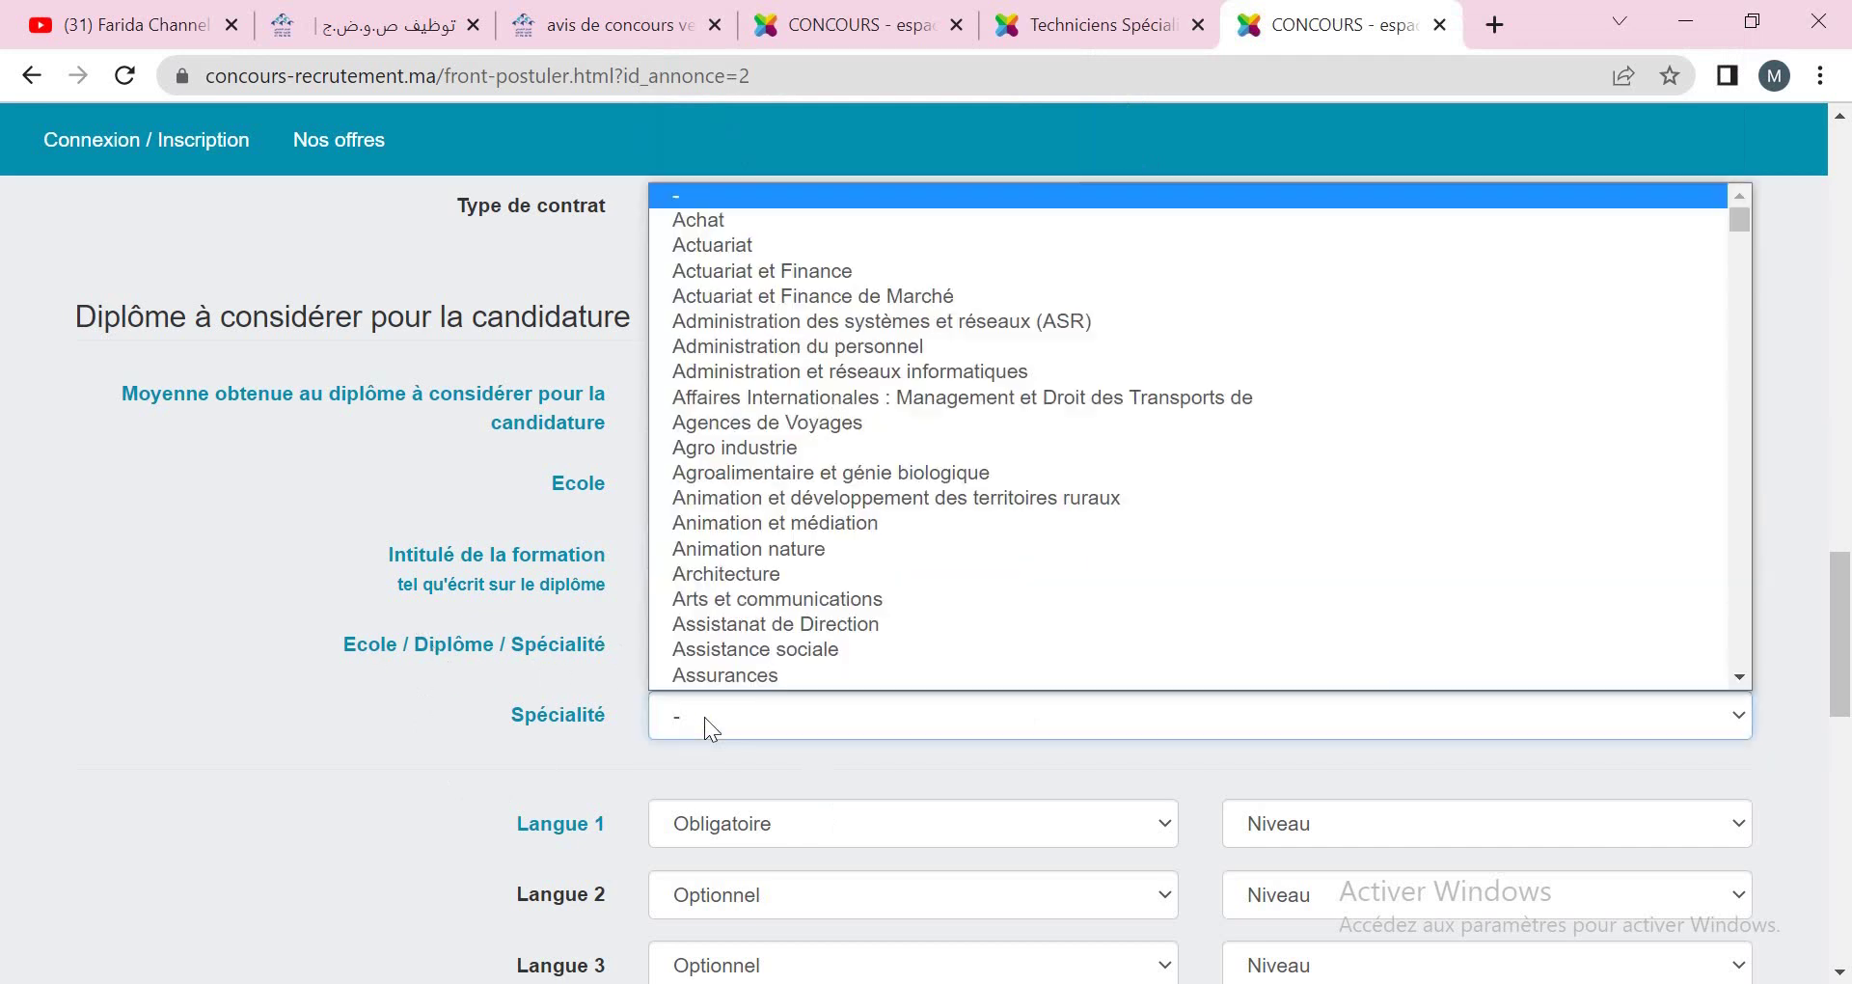
left_click(714, 713)
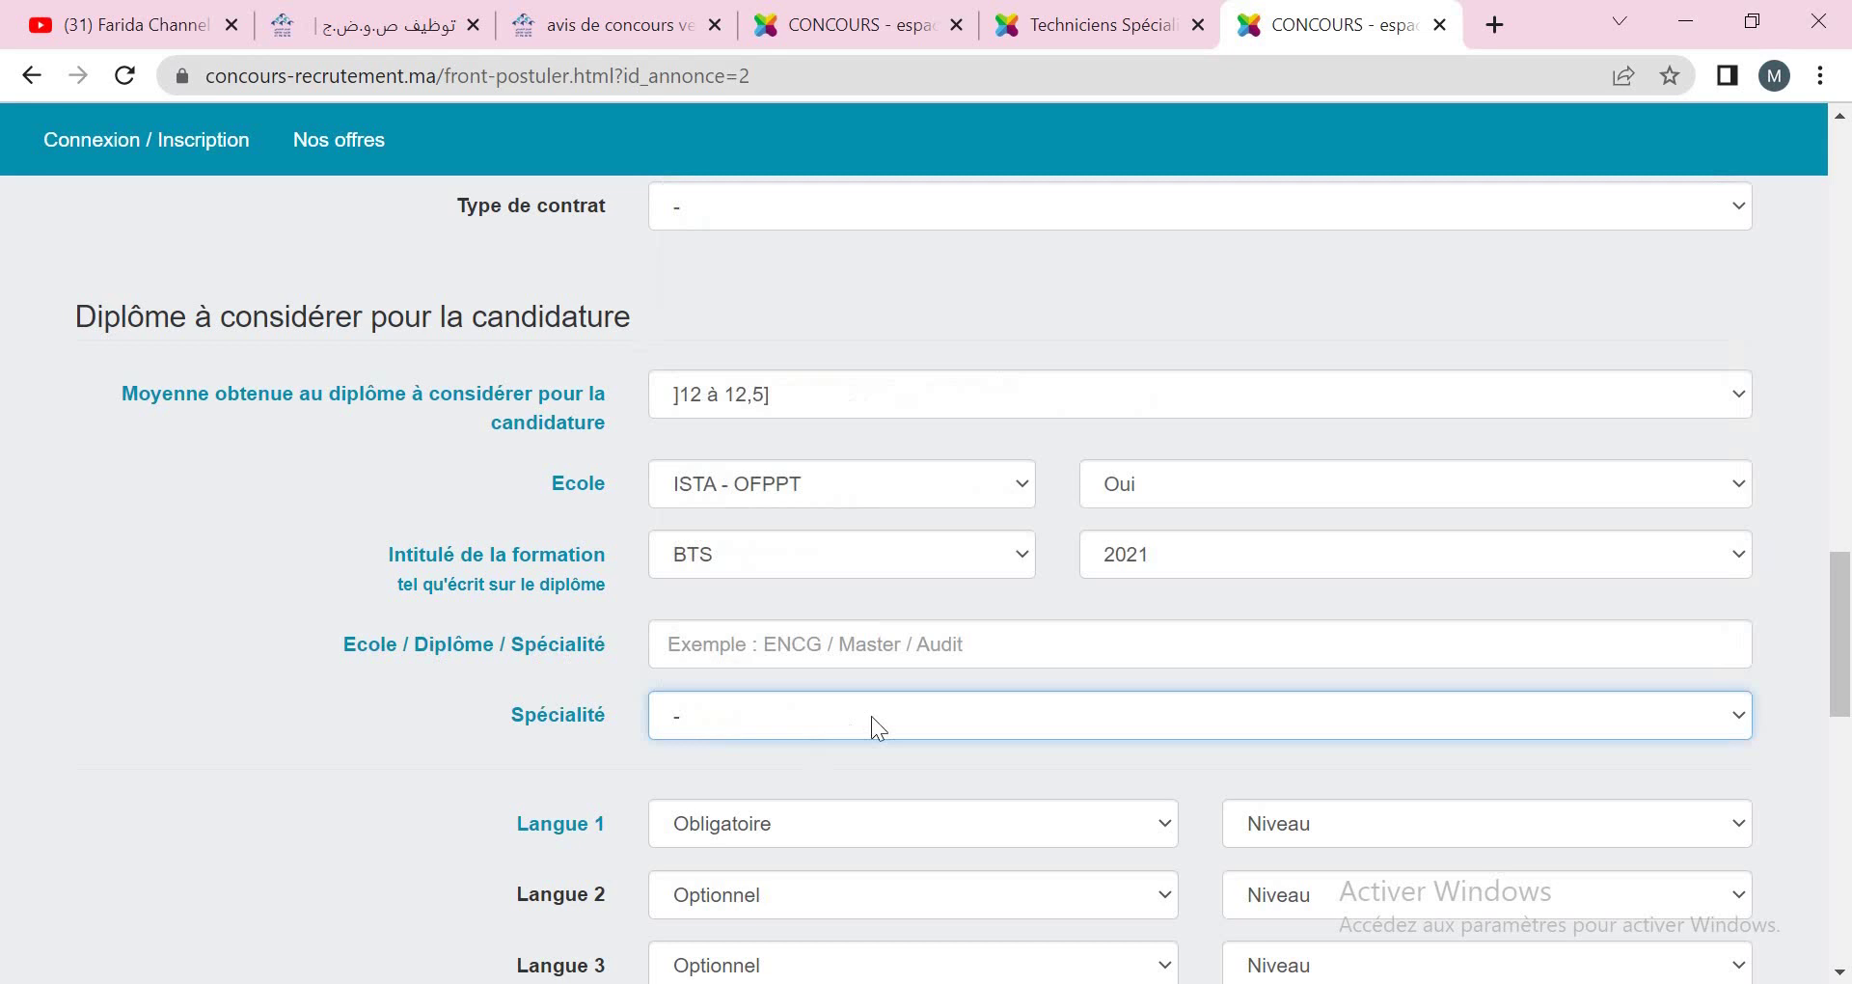
- Set Langue 1 to Arabe with the level Excellente maitrise
scroll(867, 714, "down", 3)
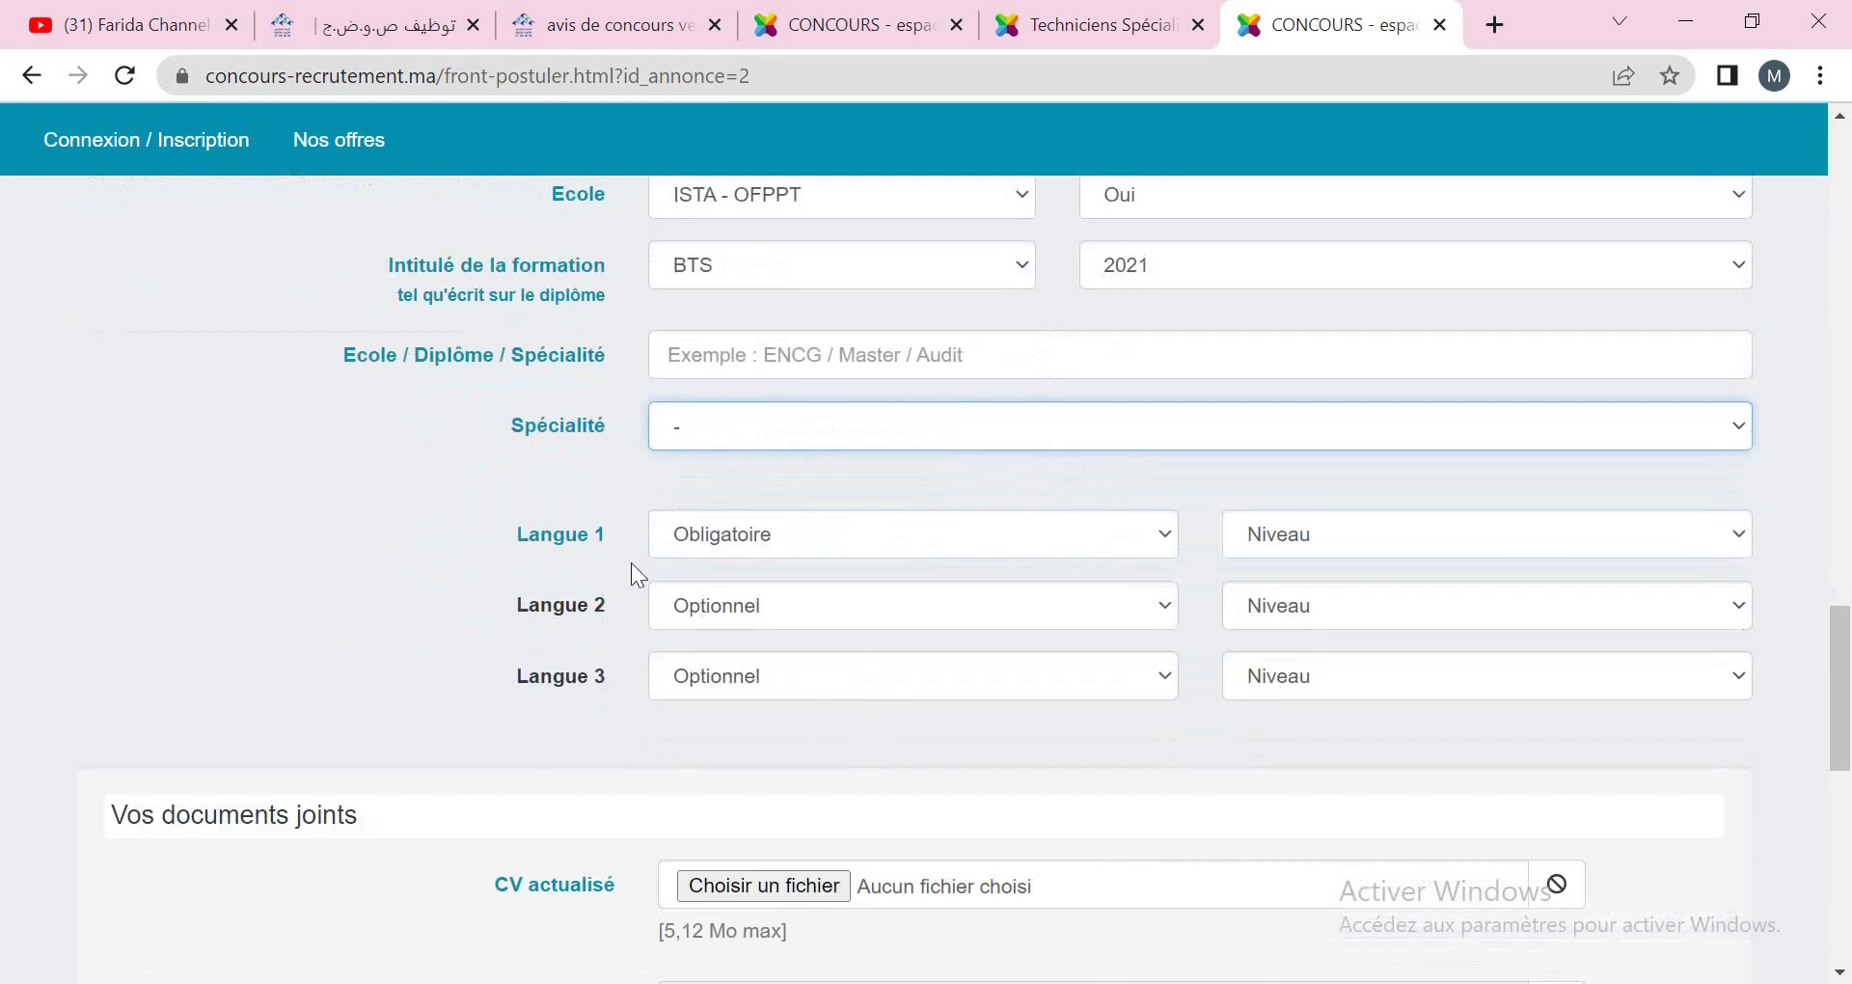
left_click(710, 535)
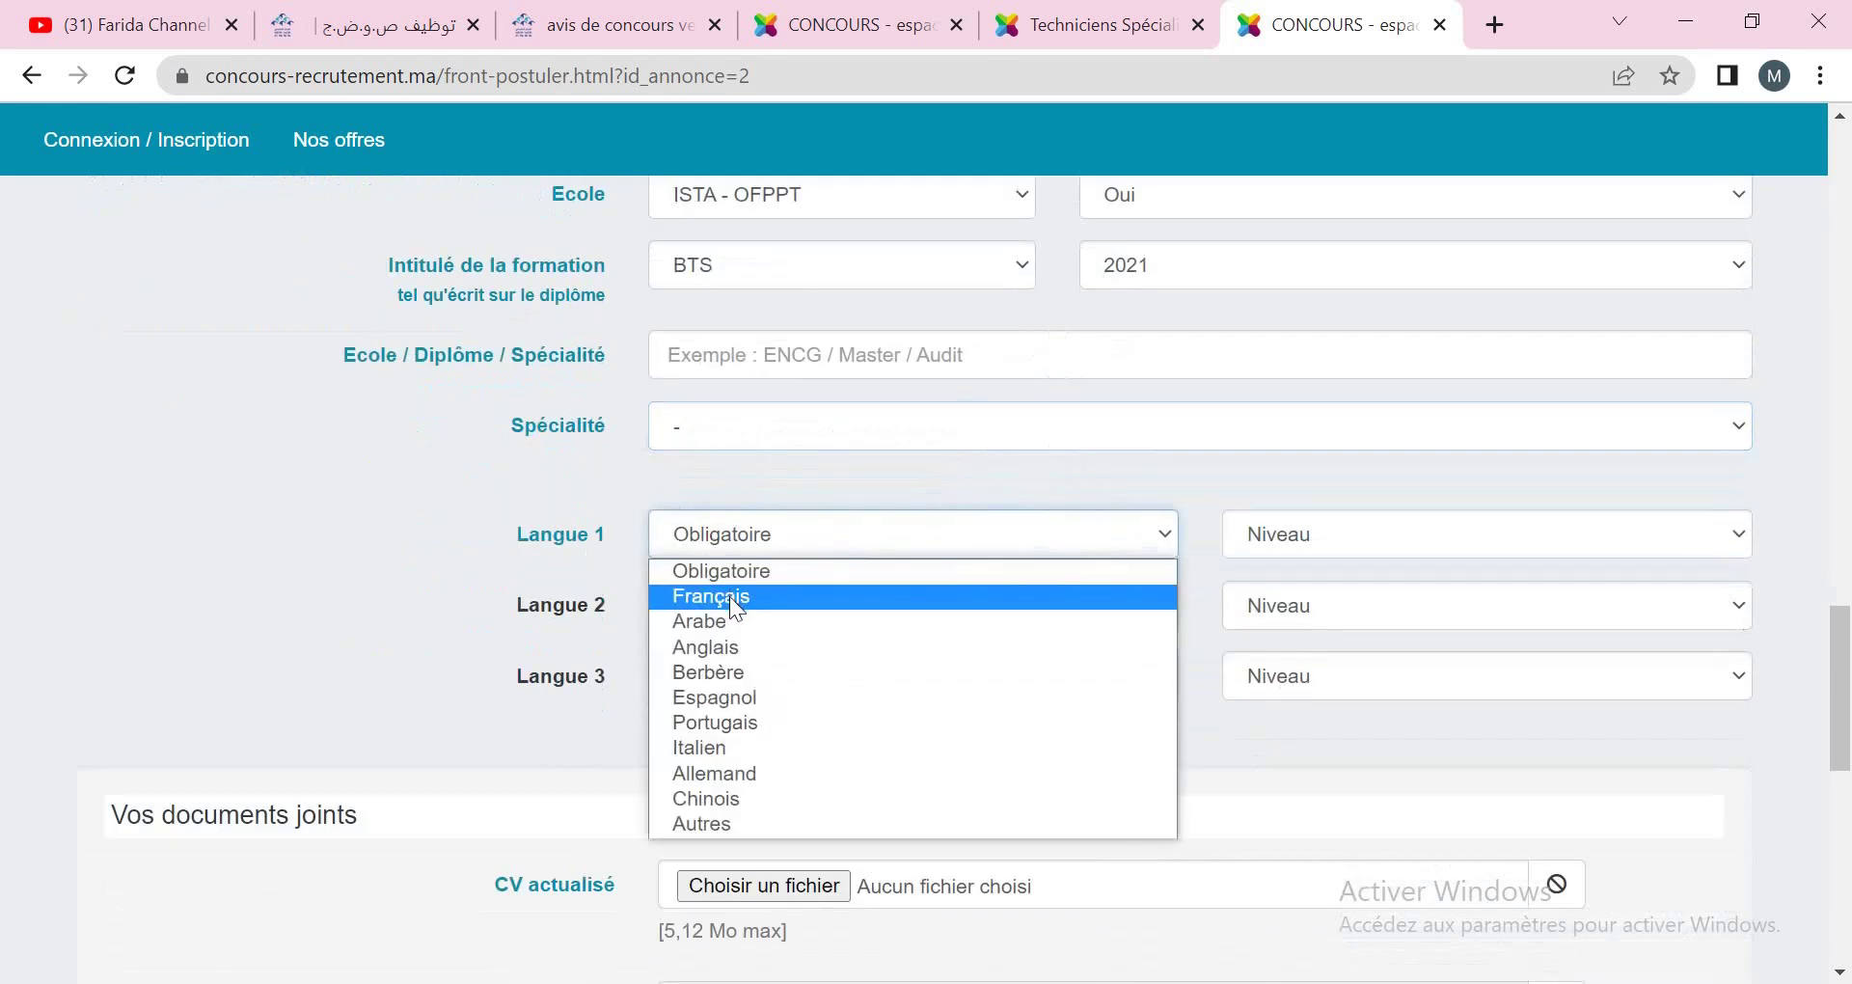
left_click(710, 622)
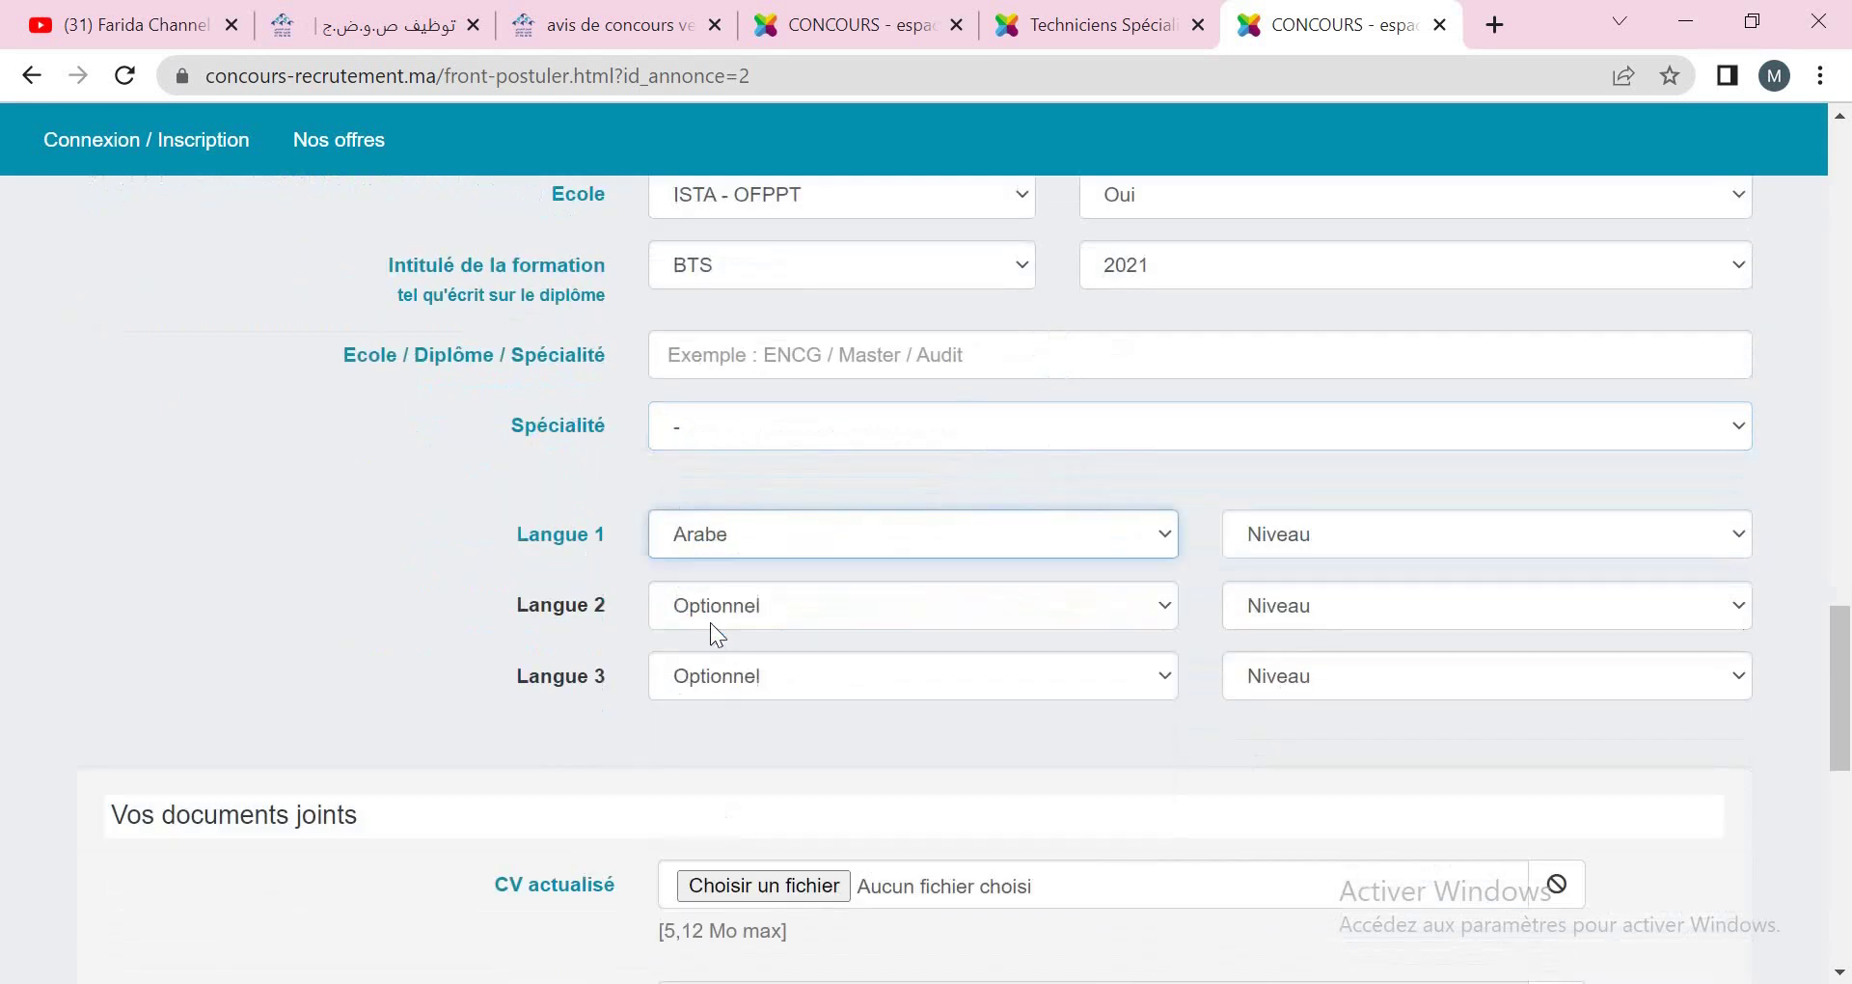
left_click(1323, 536)
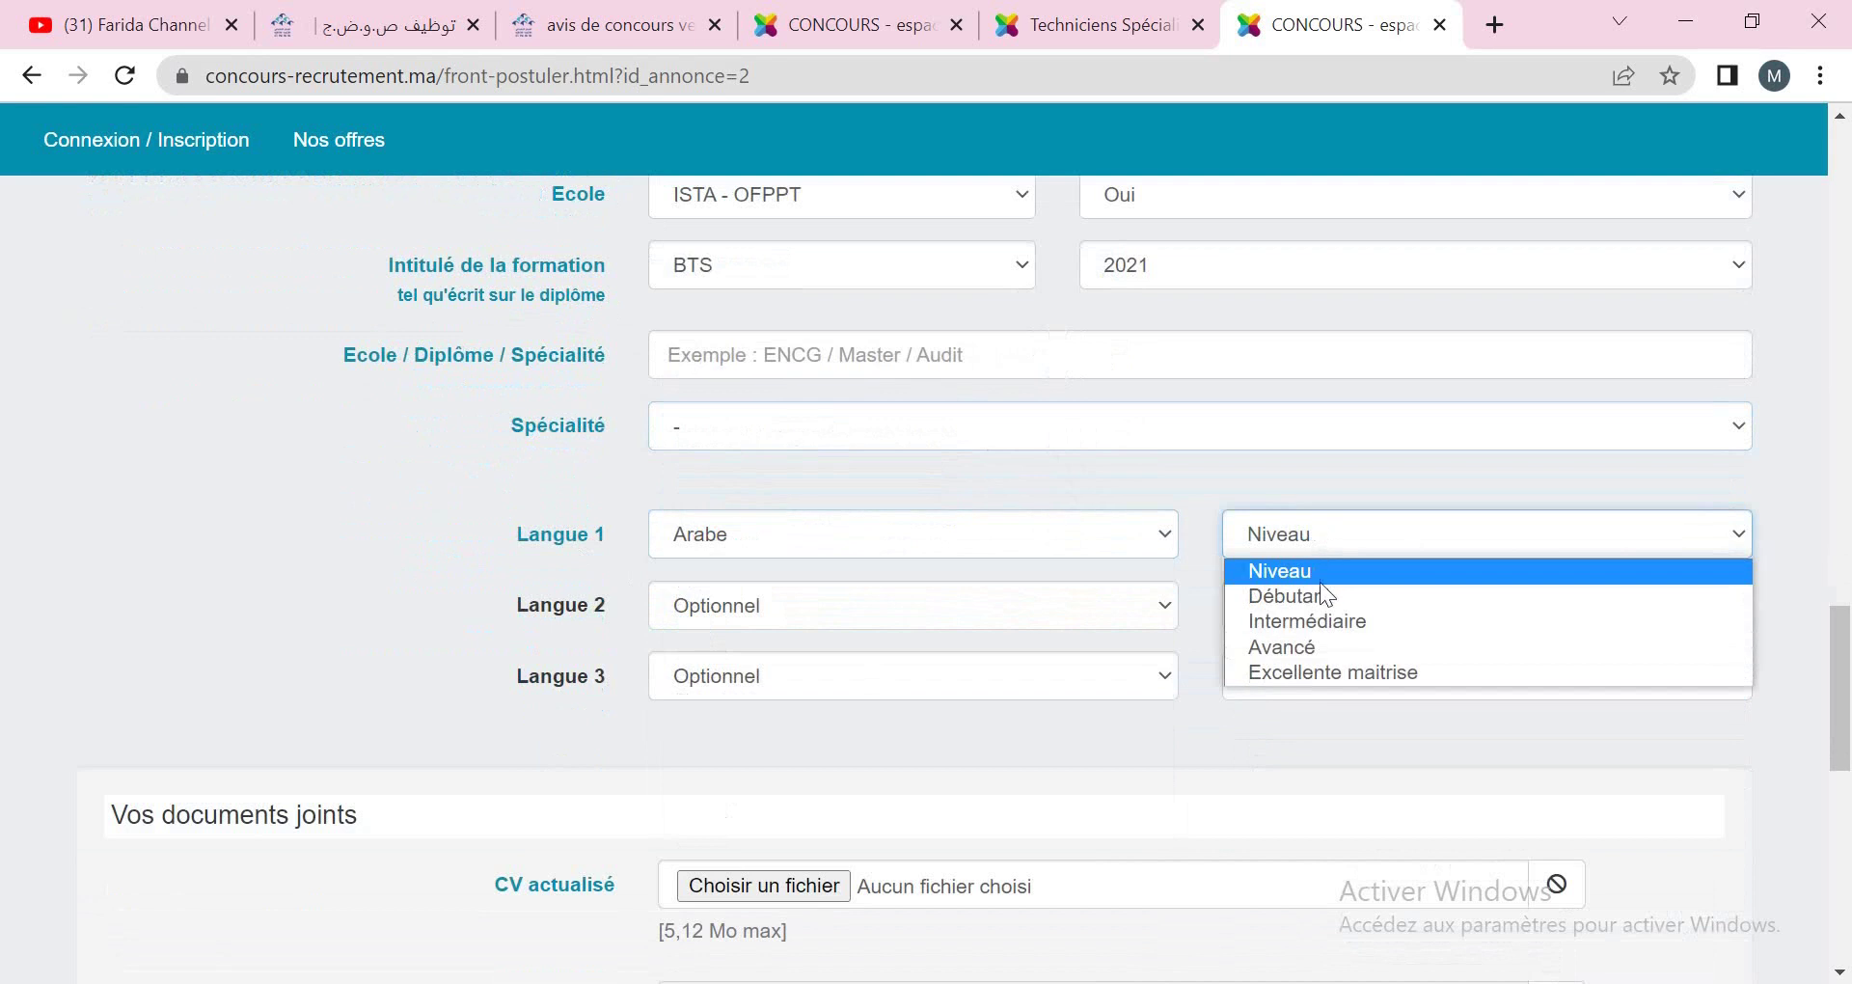
left_click(1328, 673)
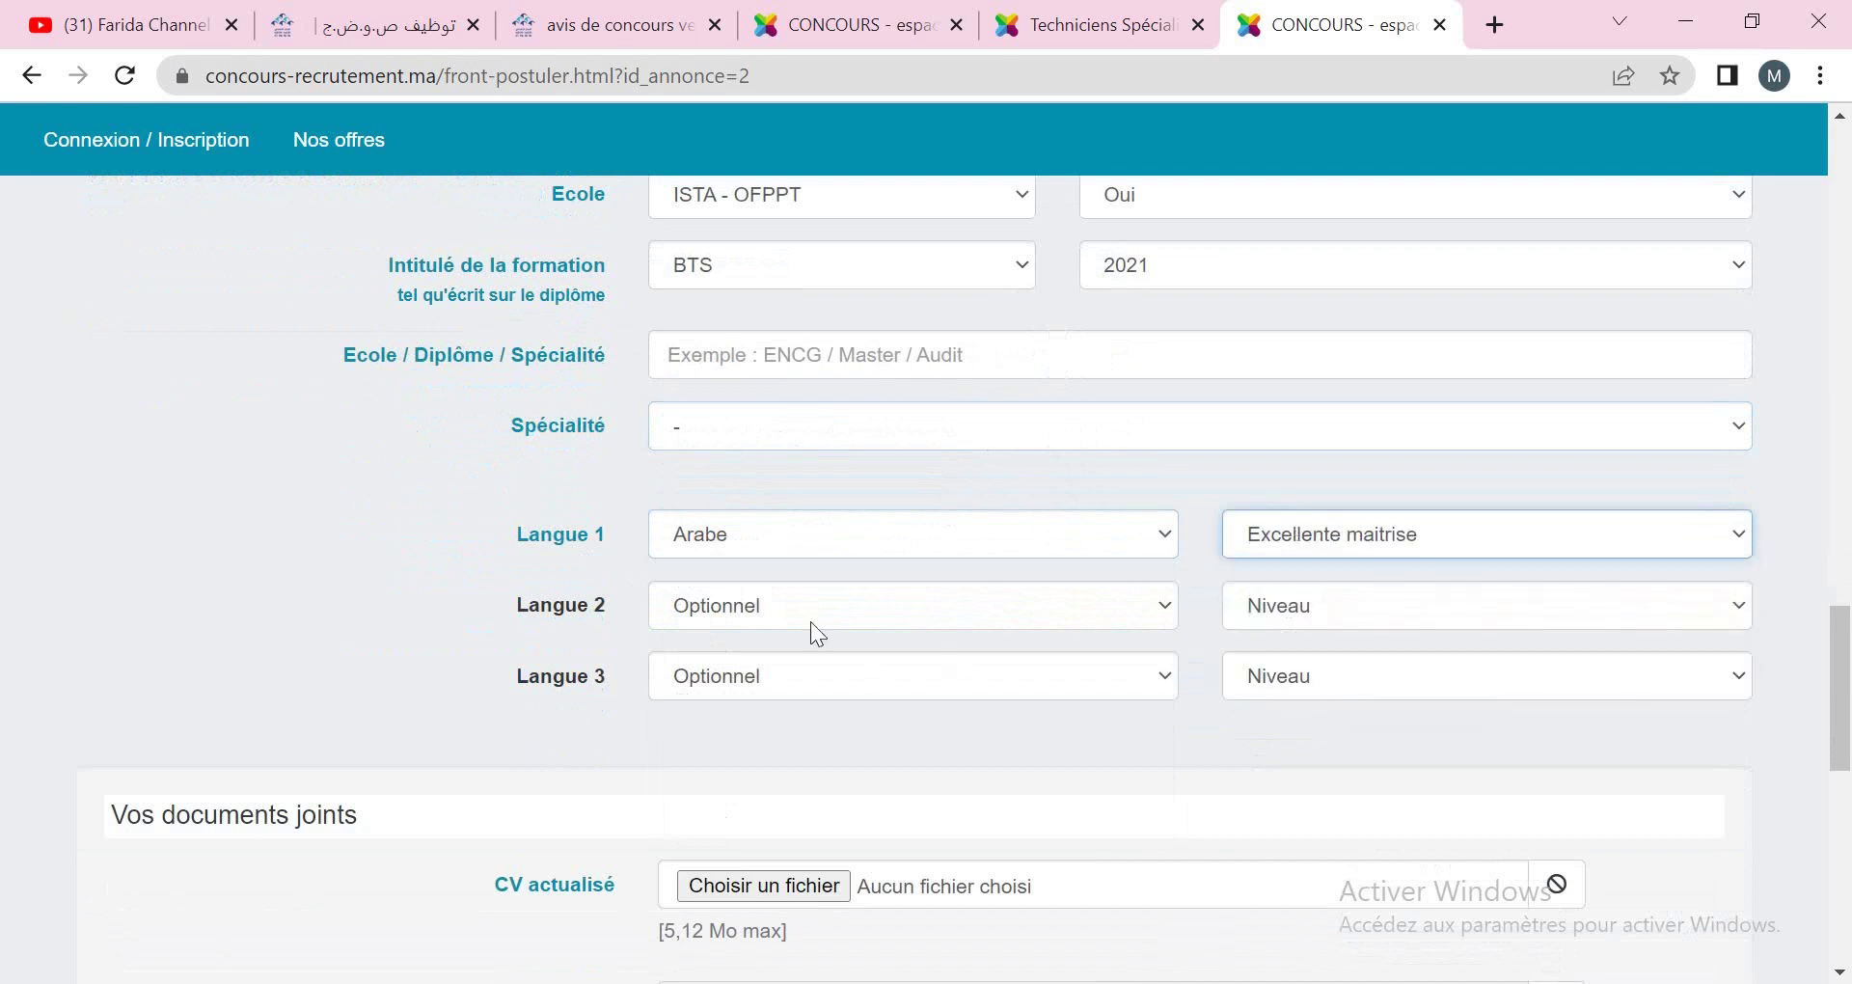
- Set Langue 2 to Français with the level Avancé
left_click(752, 612)
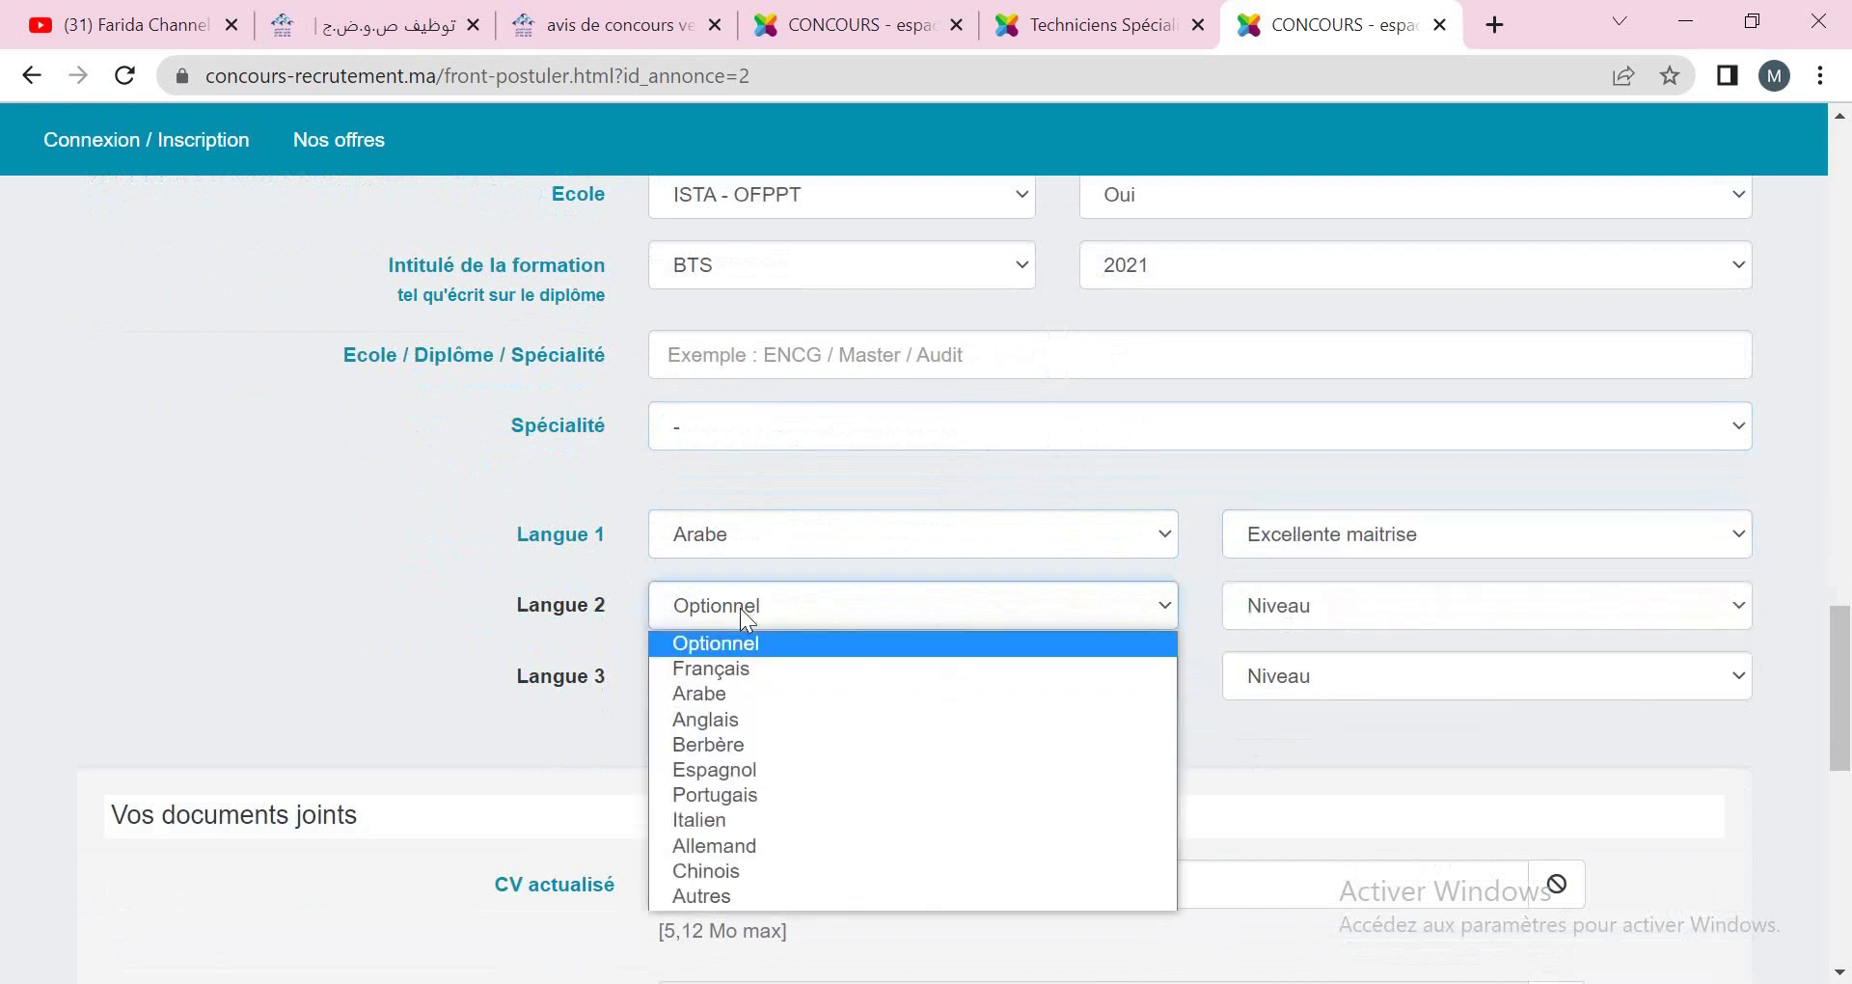
left_click(730, 675)
left_click(1262, 610)
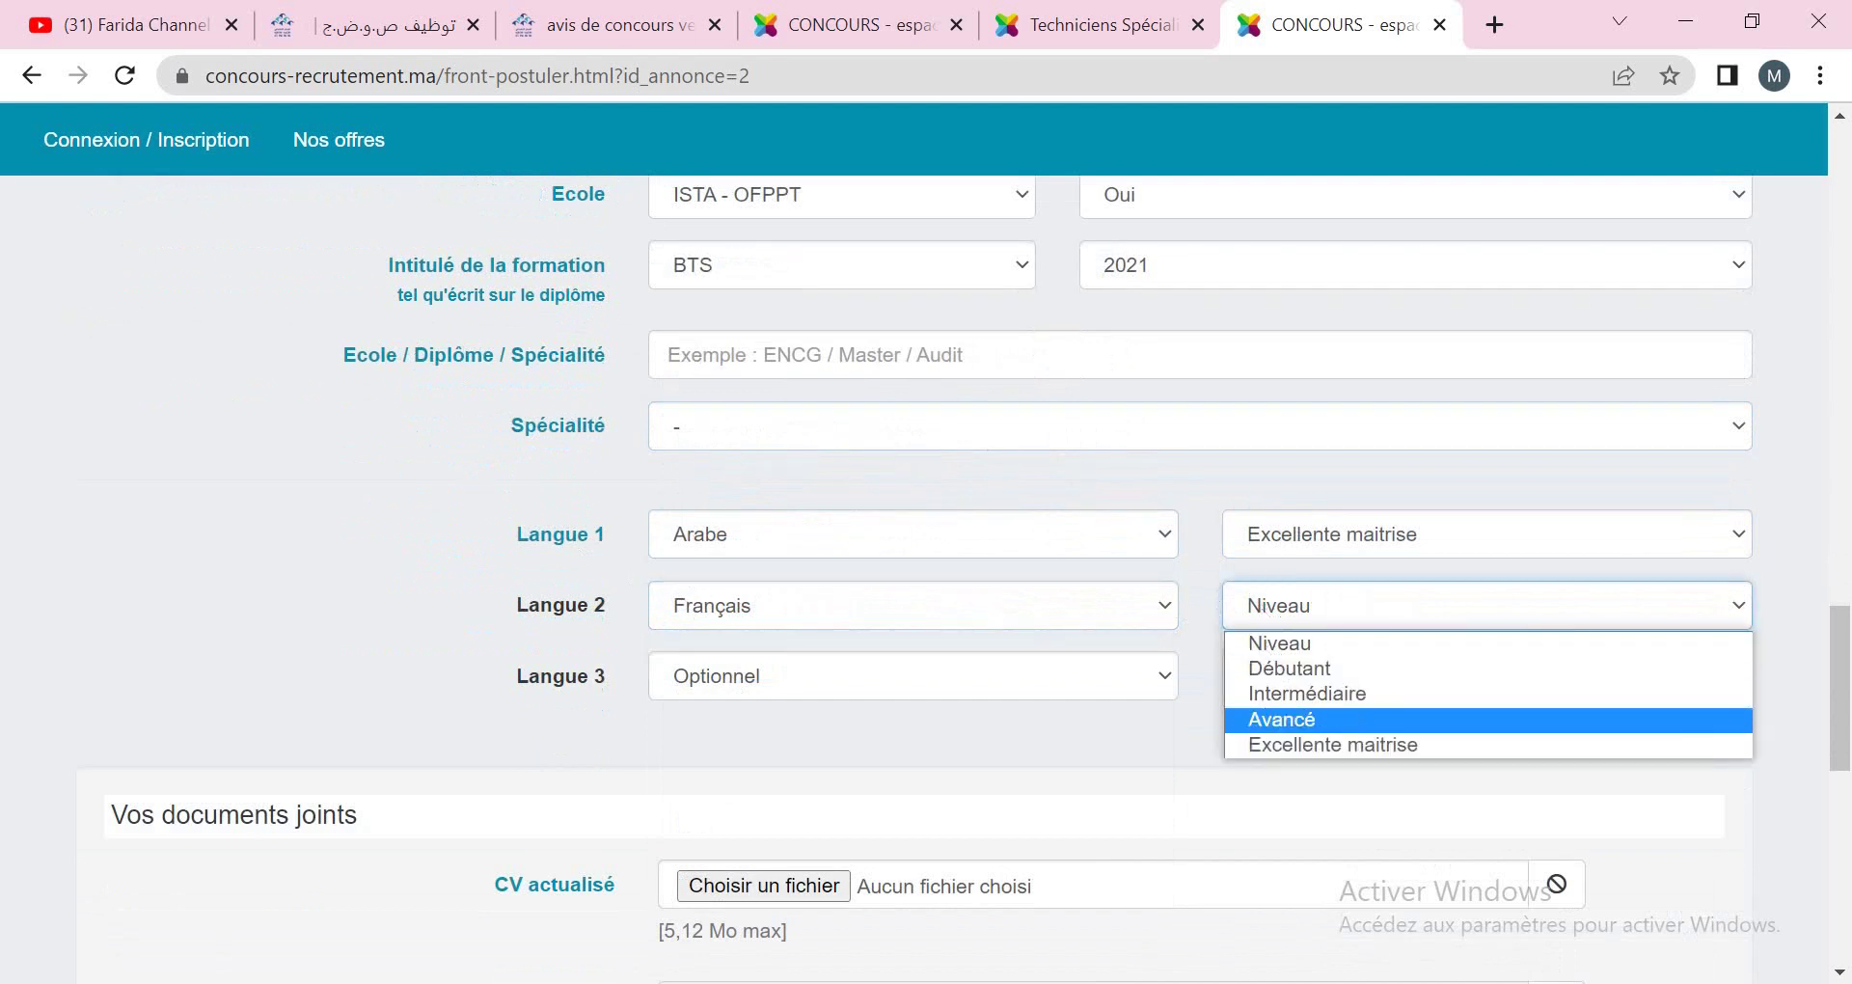
left_click(1154, 670)
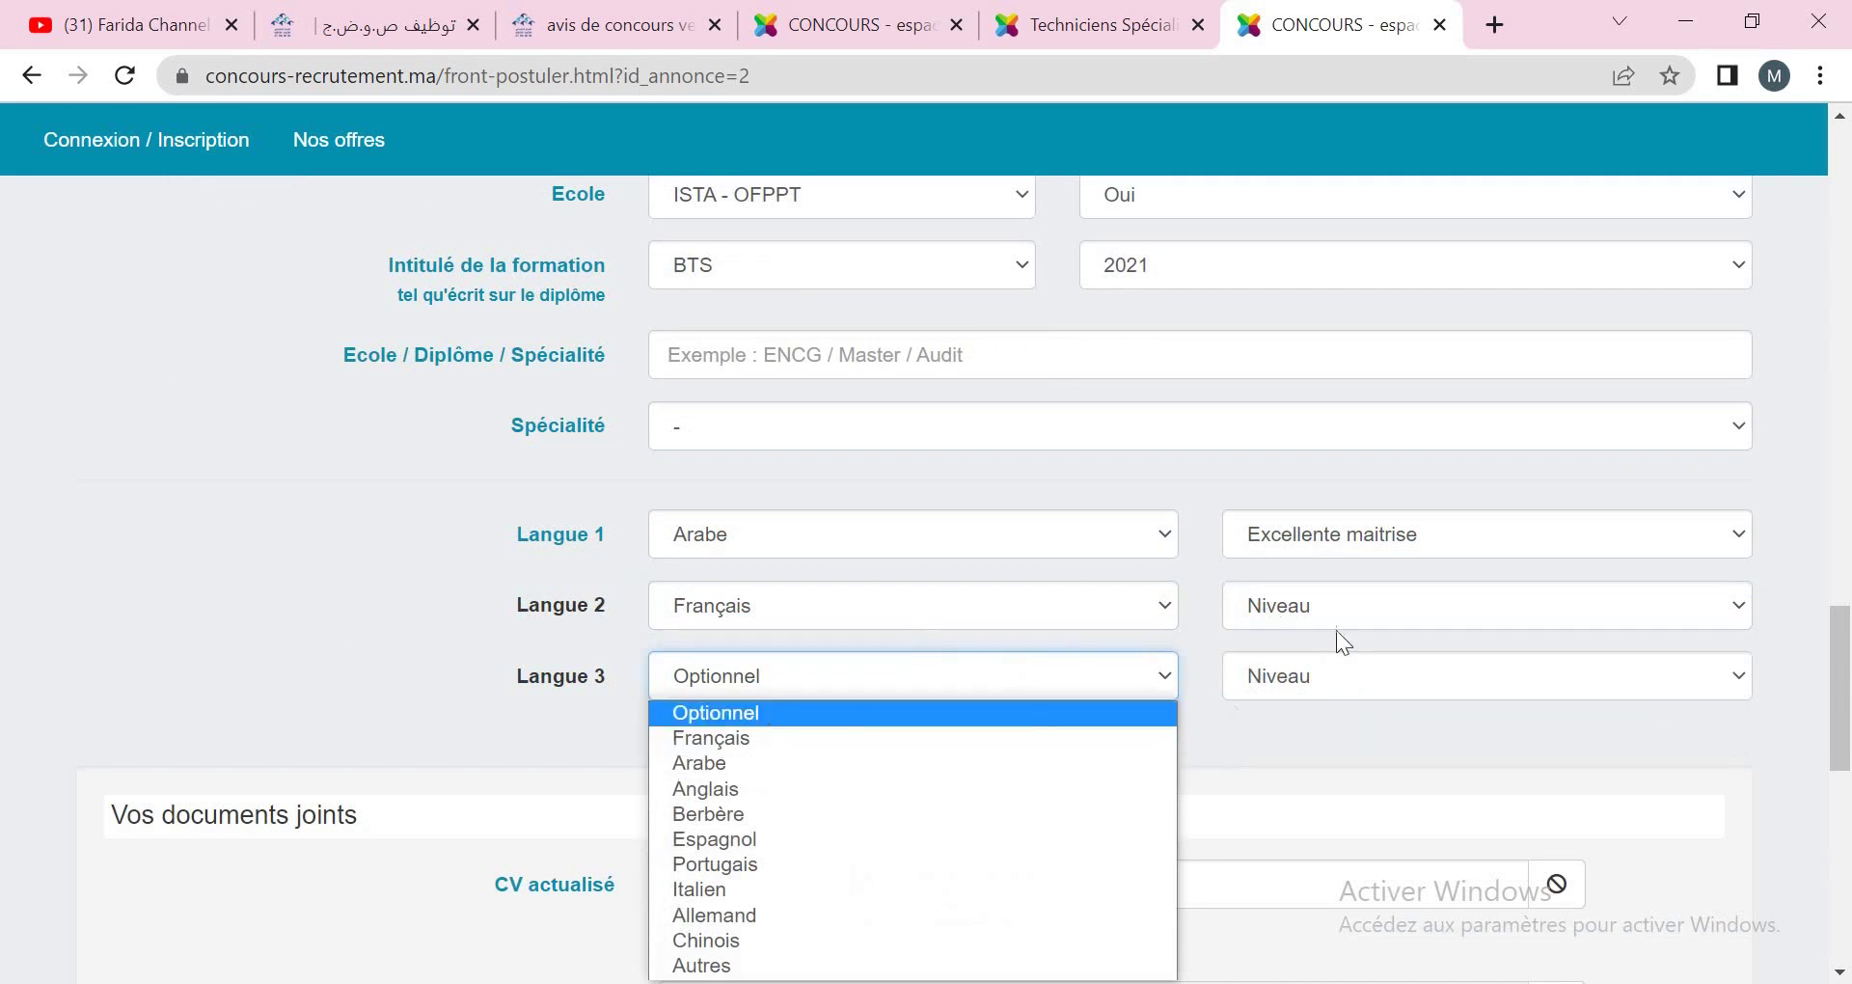
left_click(1318, 603)
left_click(1312, 715)
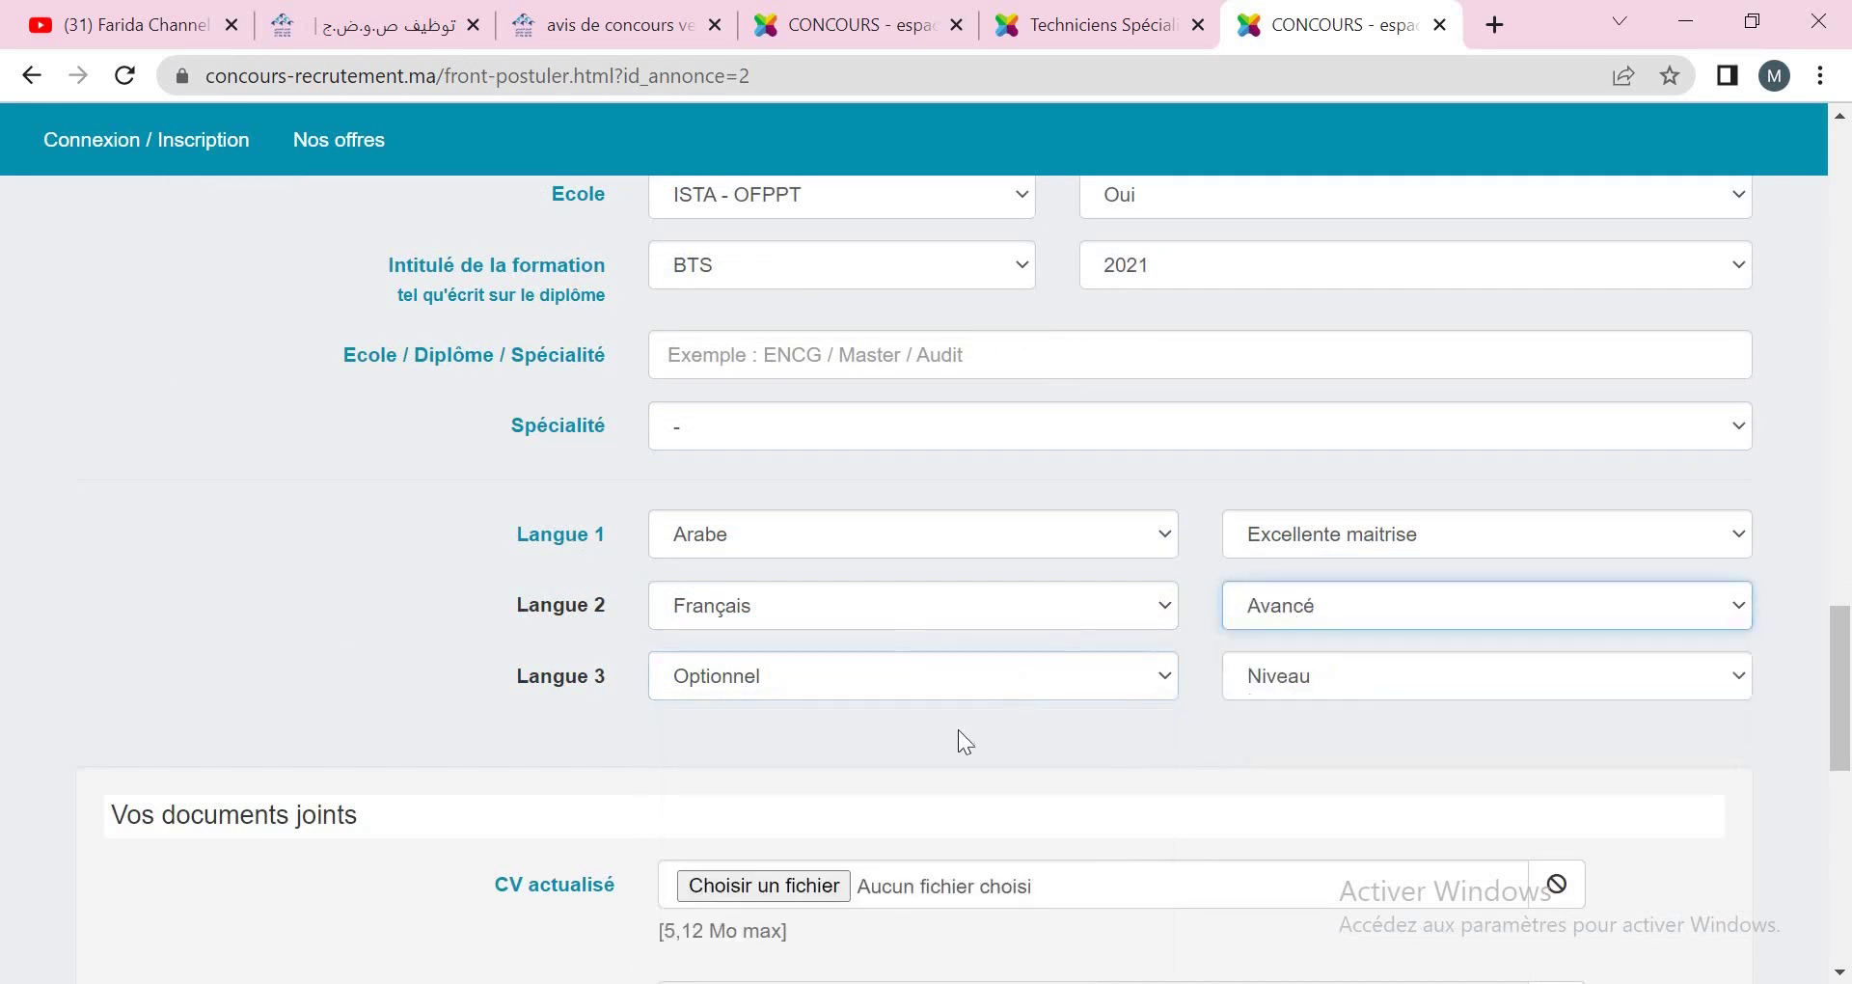
- Set Langue 3 to Anglais with the level Intermédiaire
left_click(756, 677)
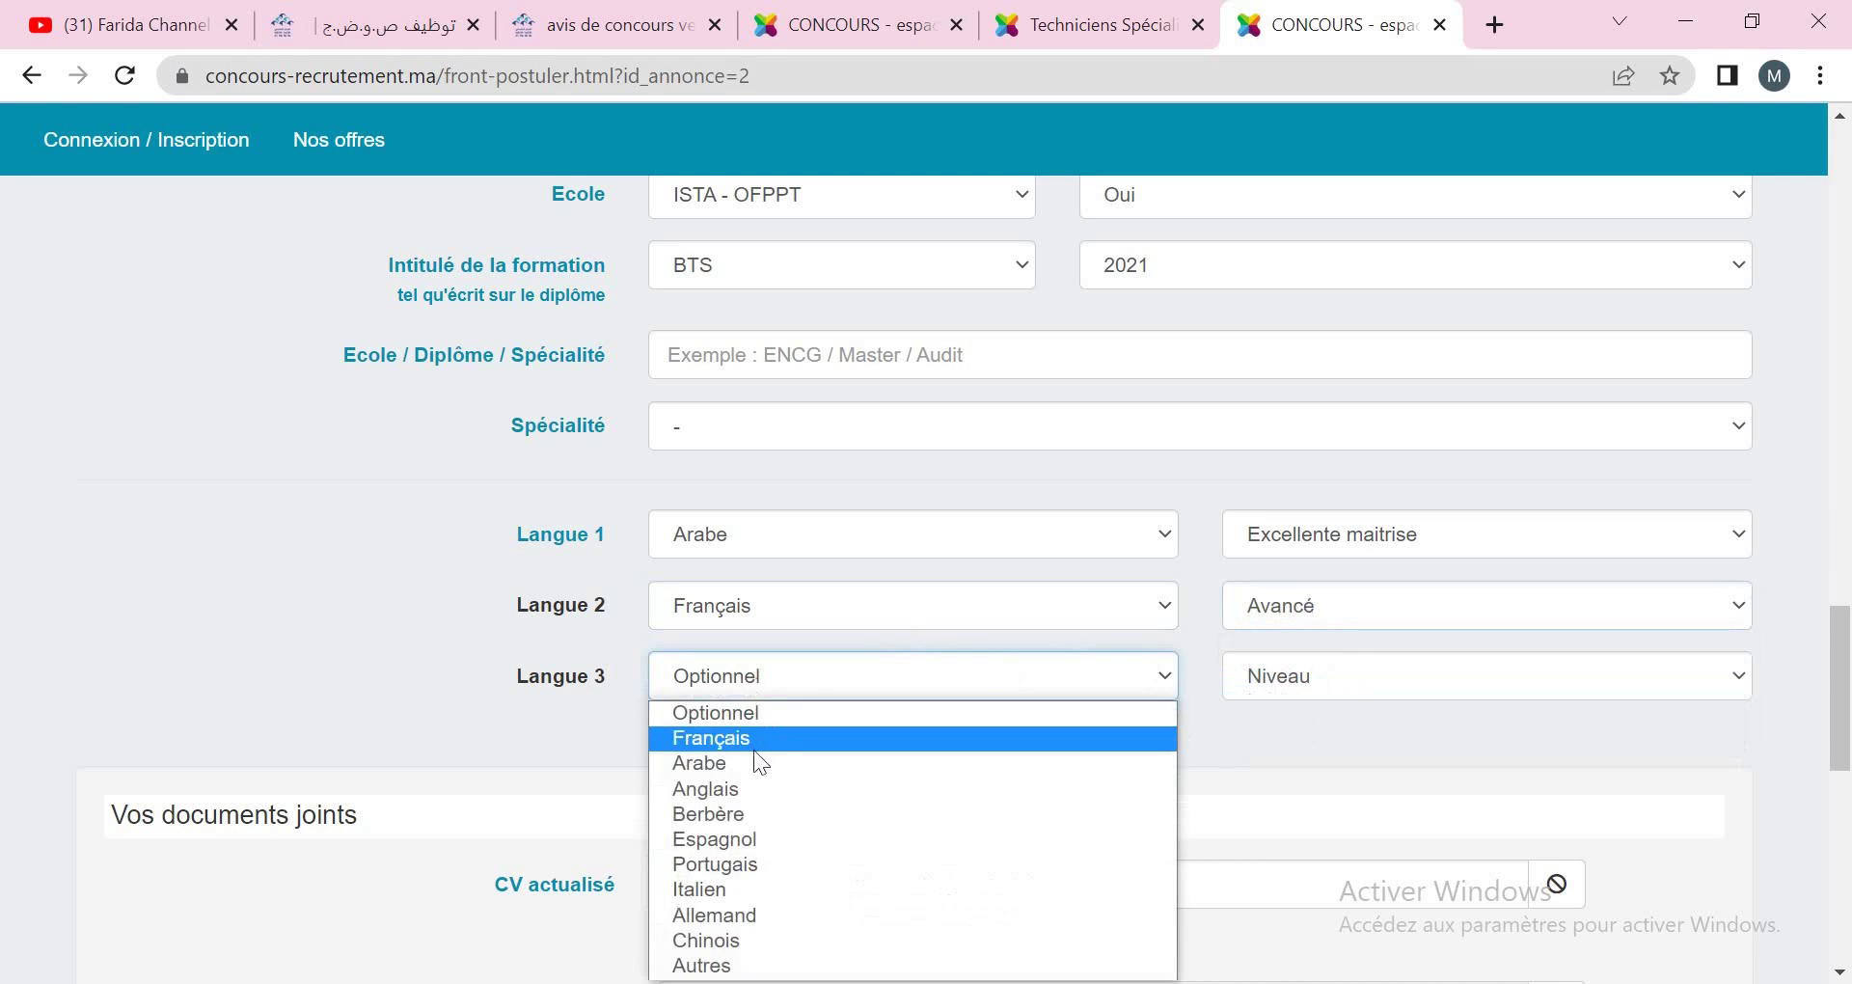
left_click(737, 785)
left_click(1264, 679)
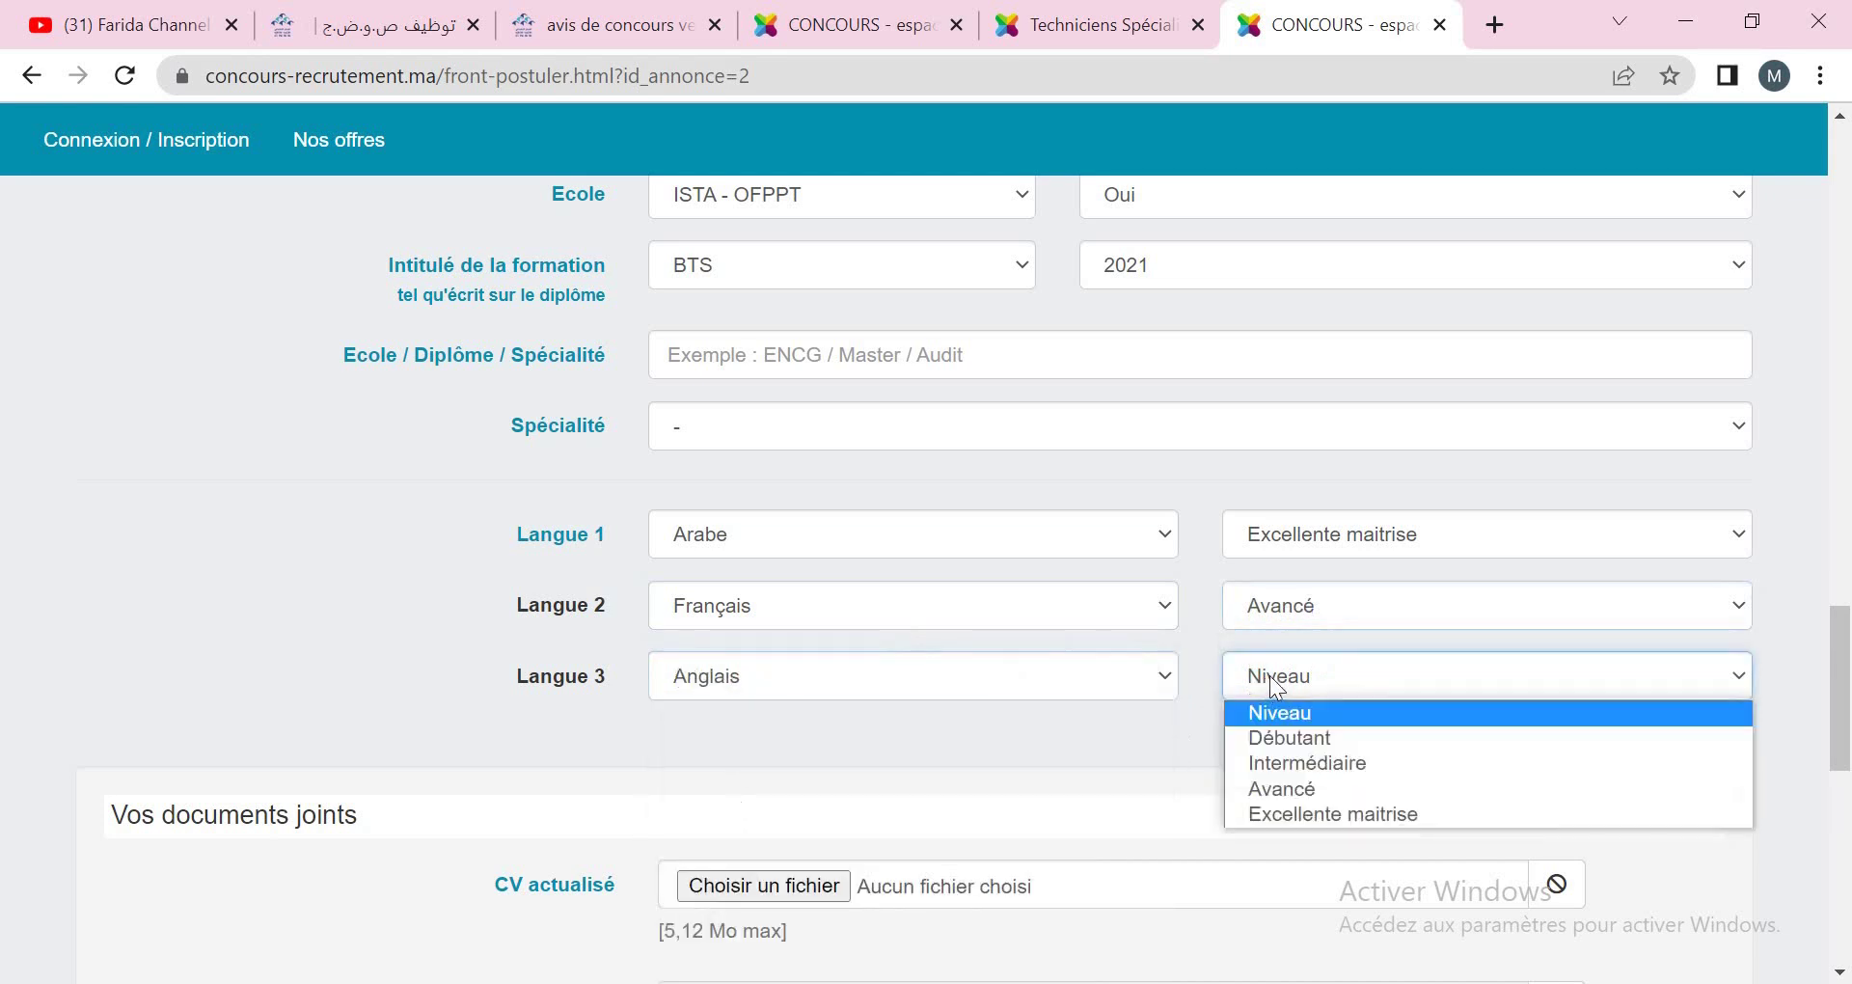
left_click(1333, 758)
- Examine the attachment fields for the CV and application file, and check the required documents listed in the Techniciens Spécialisés offer
scroll(926, 762, "down", 5)
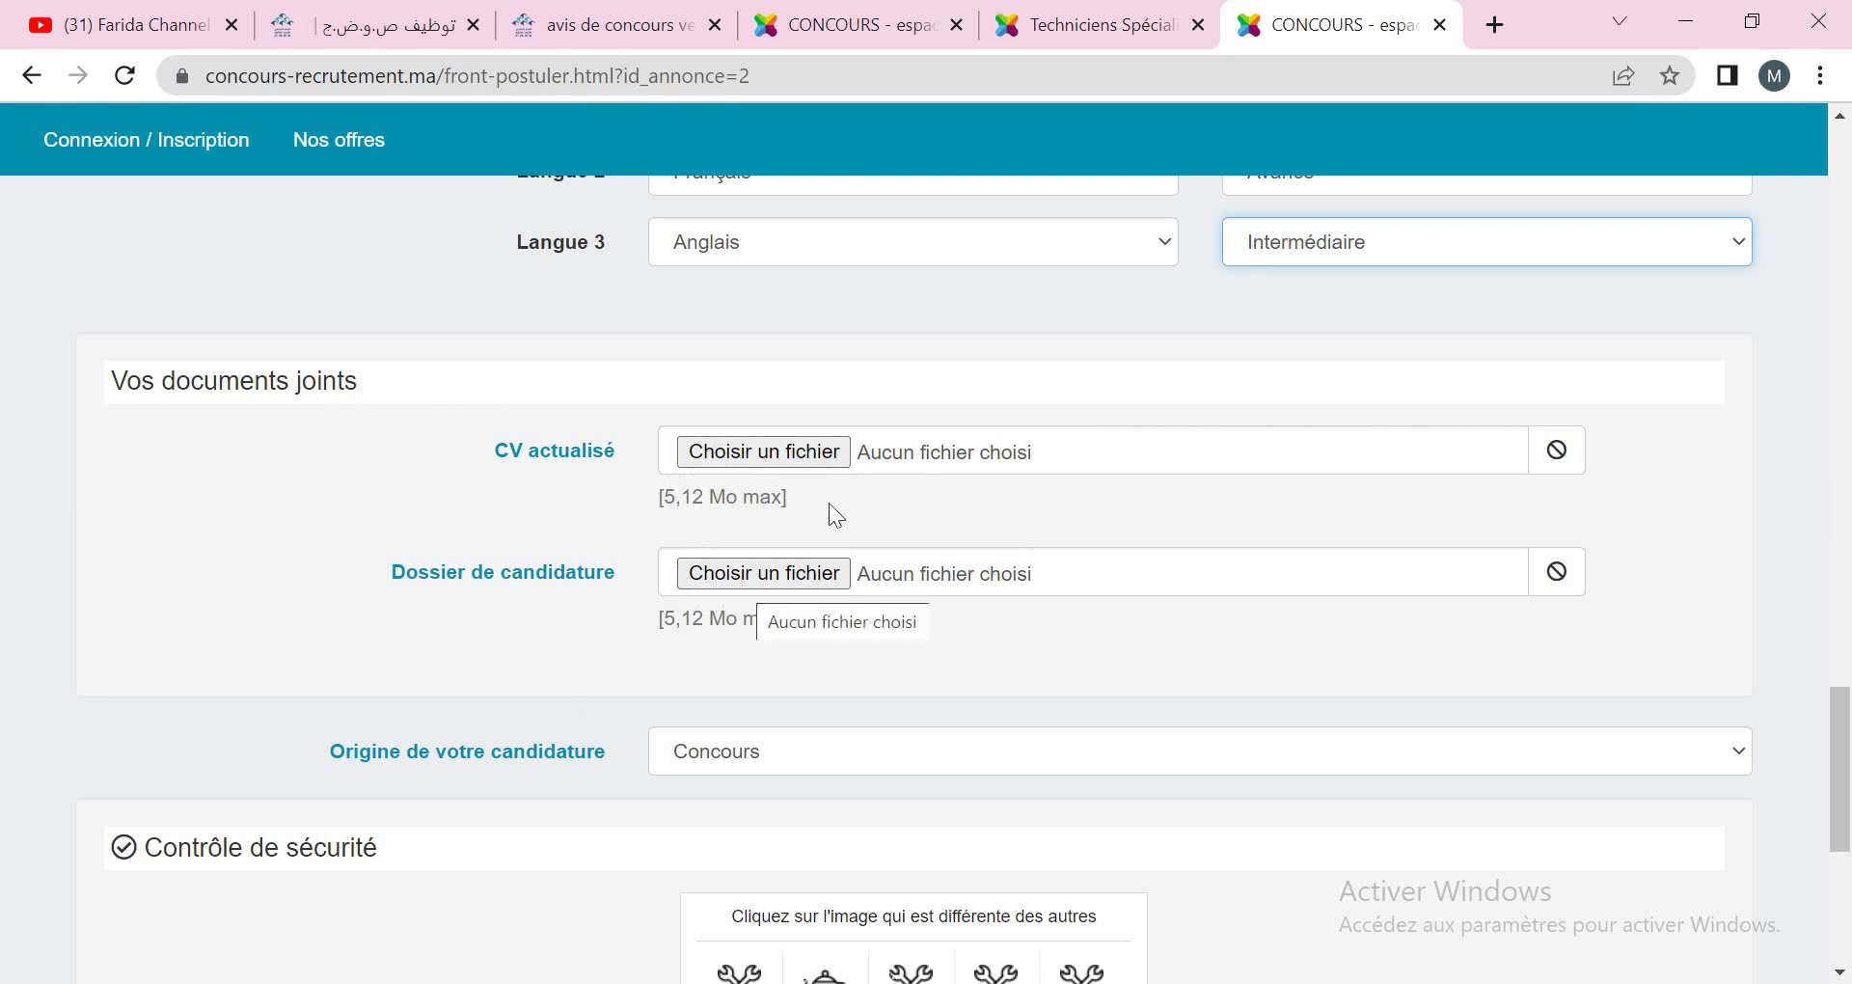
left_click(1107, 30)
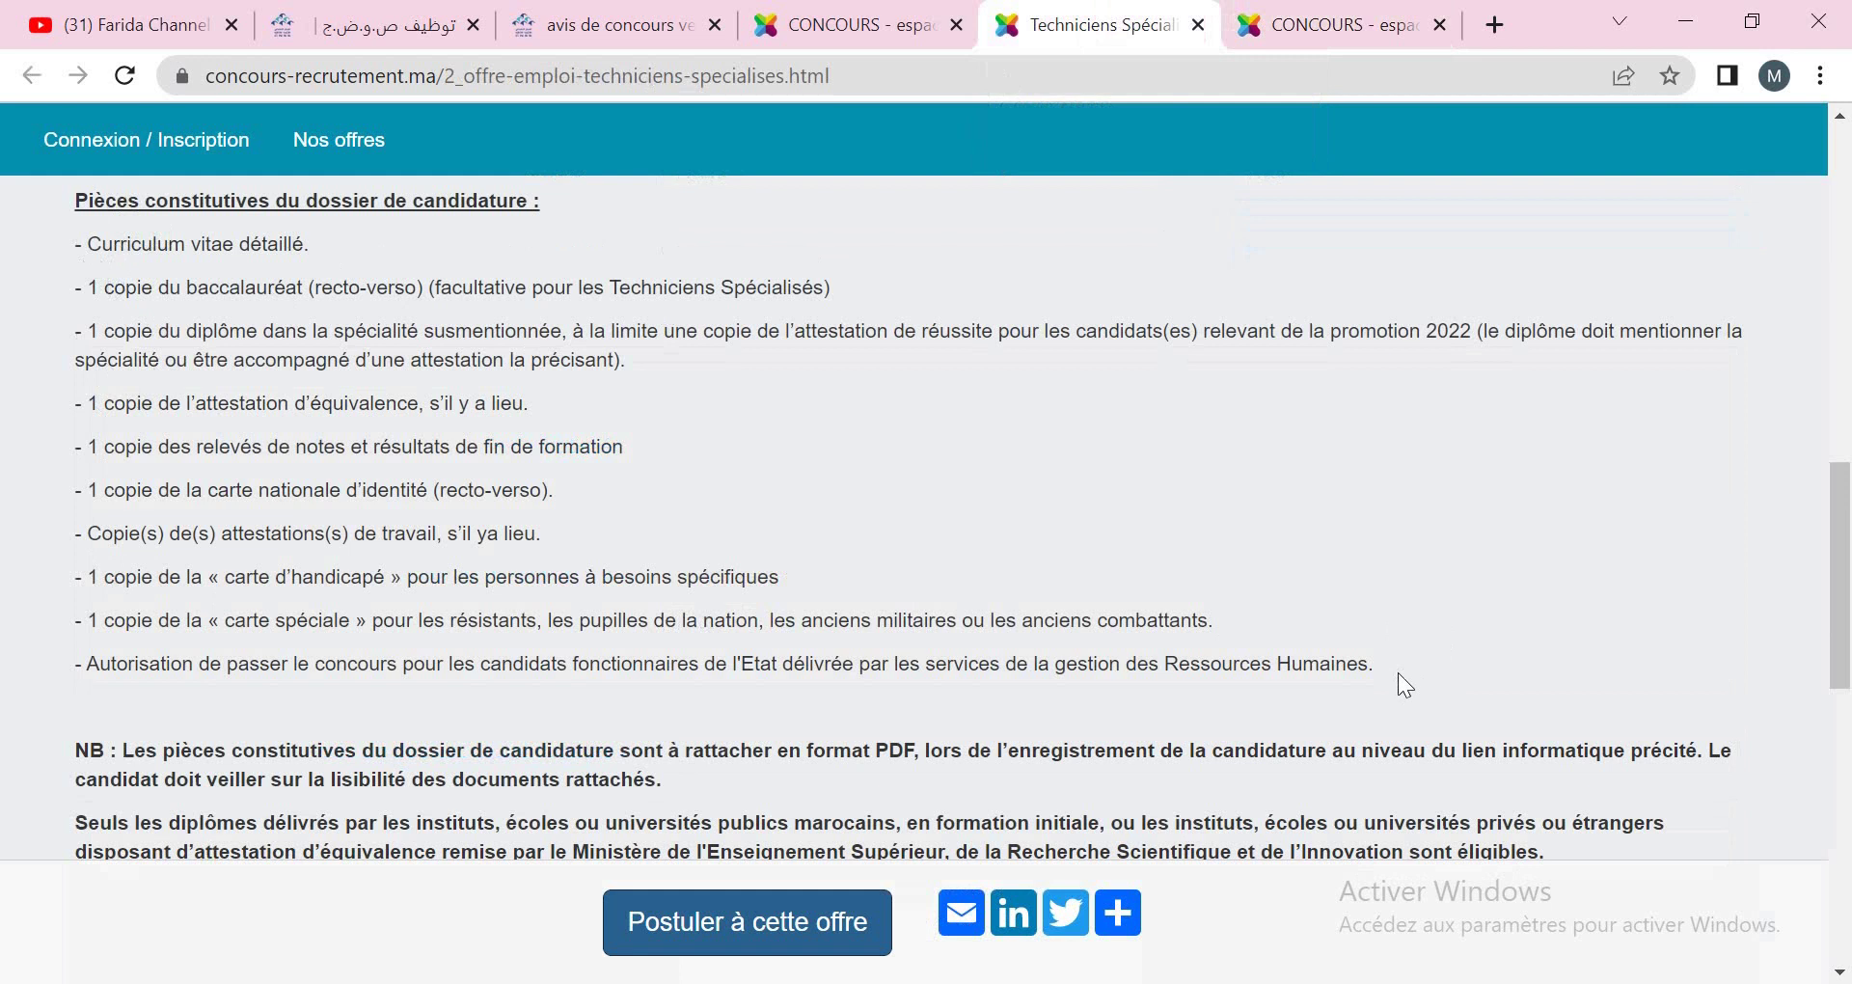
left_click(1244, 27)
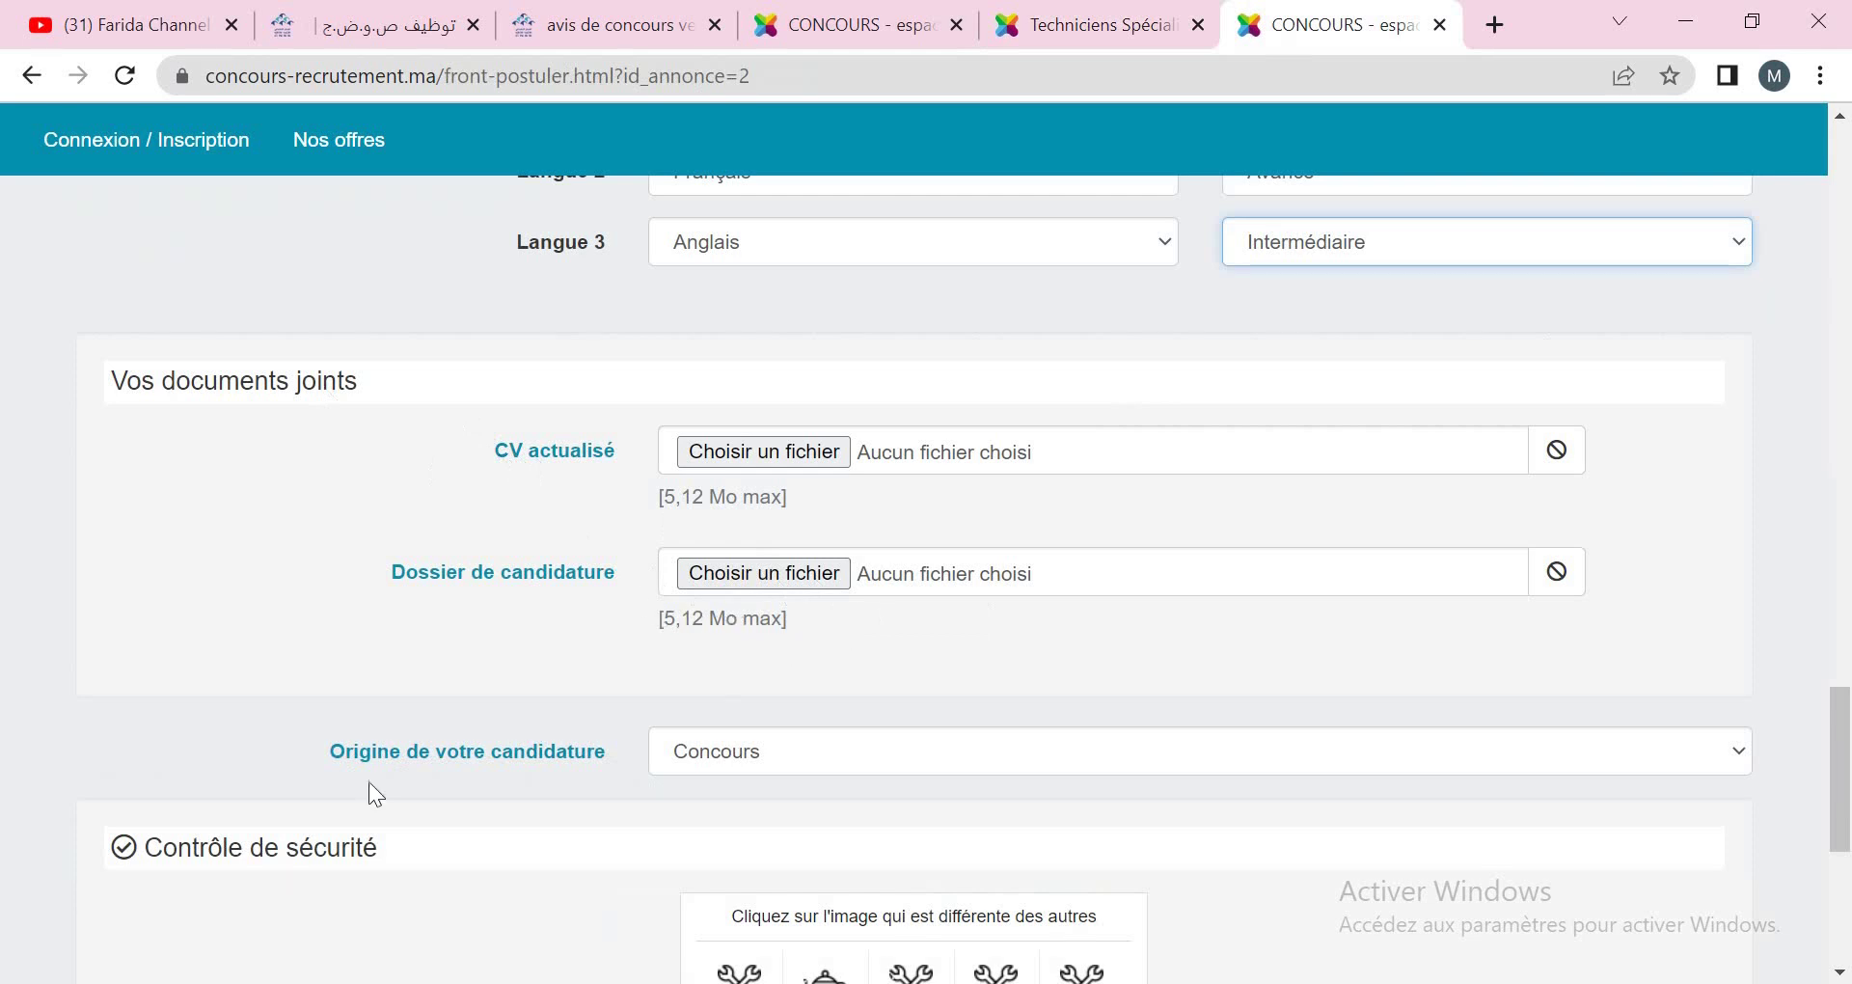
- Answer the Contrôle de sécurité by choosing the image that differs from the others
scroll(922, 820, "down", 5)
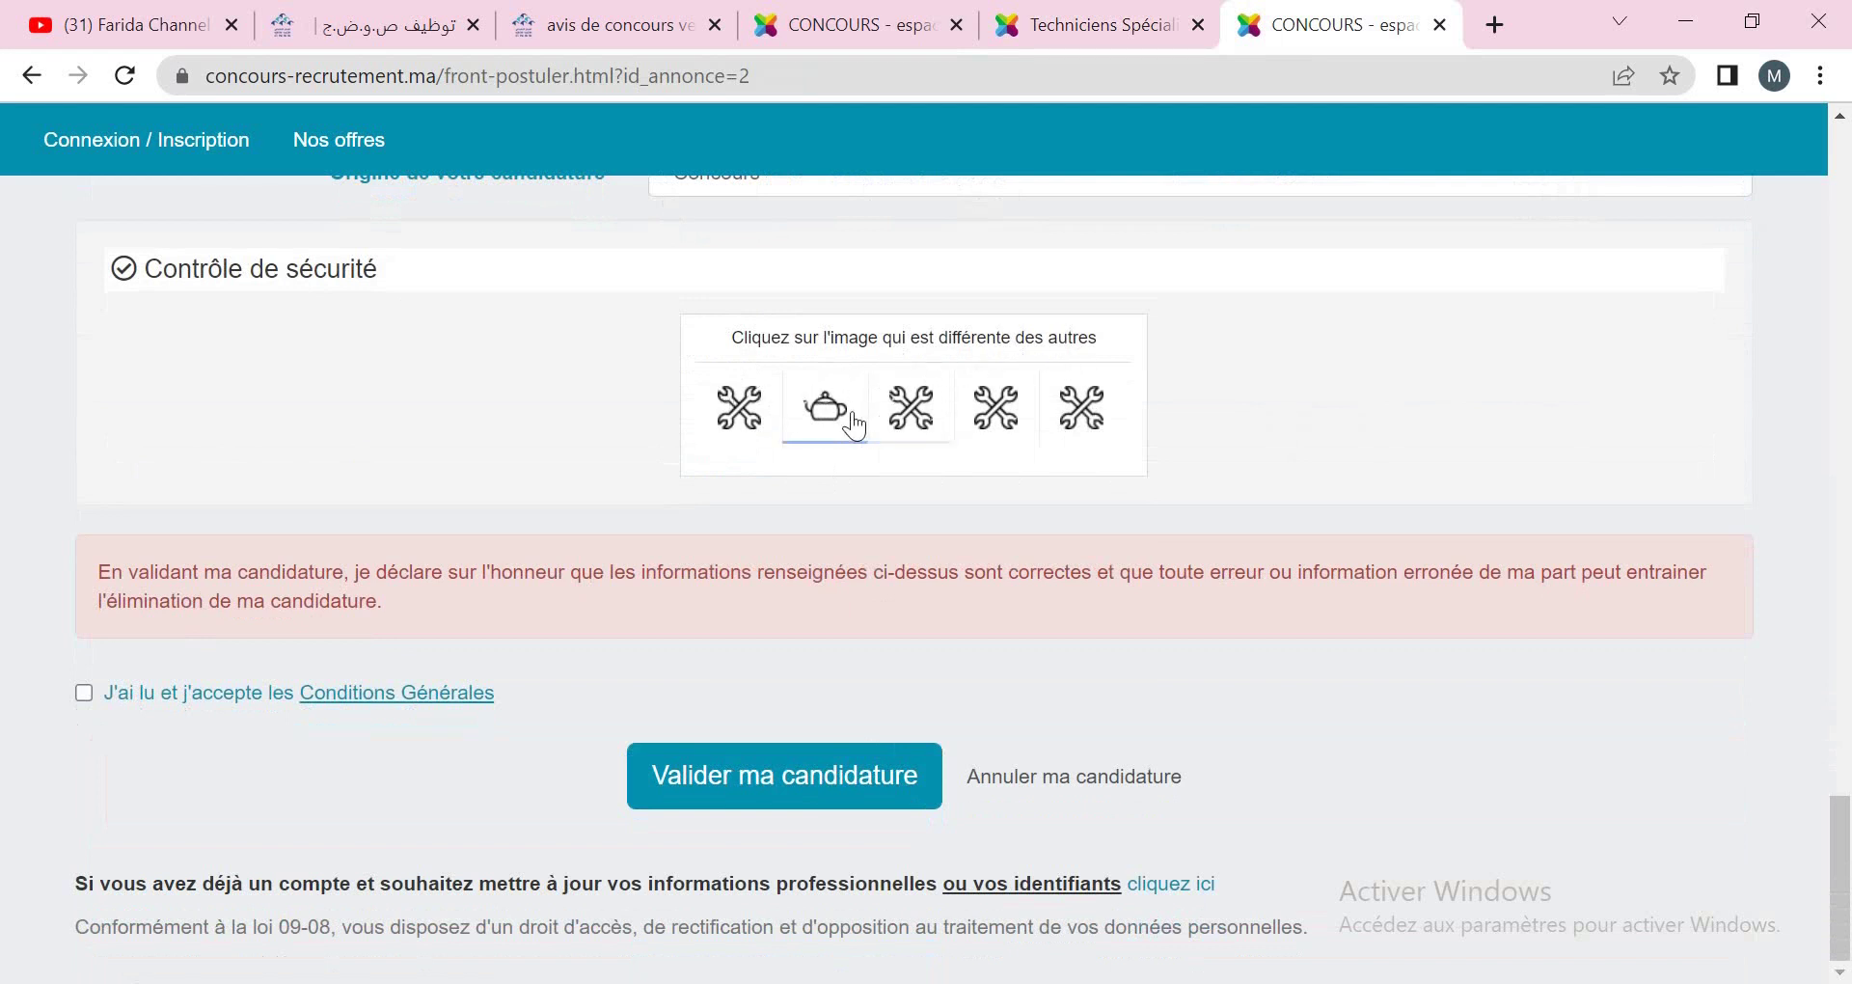
left_click(912, 408)
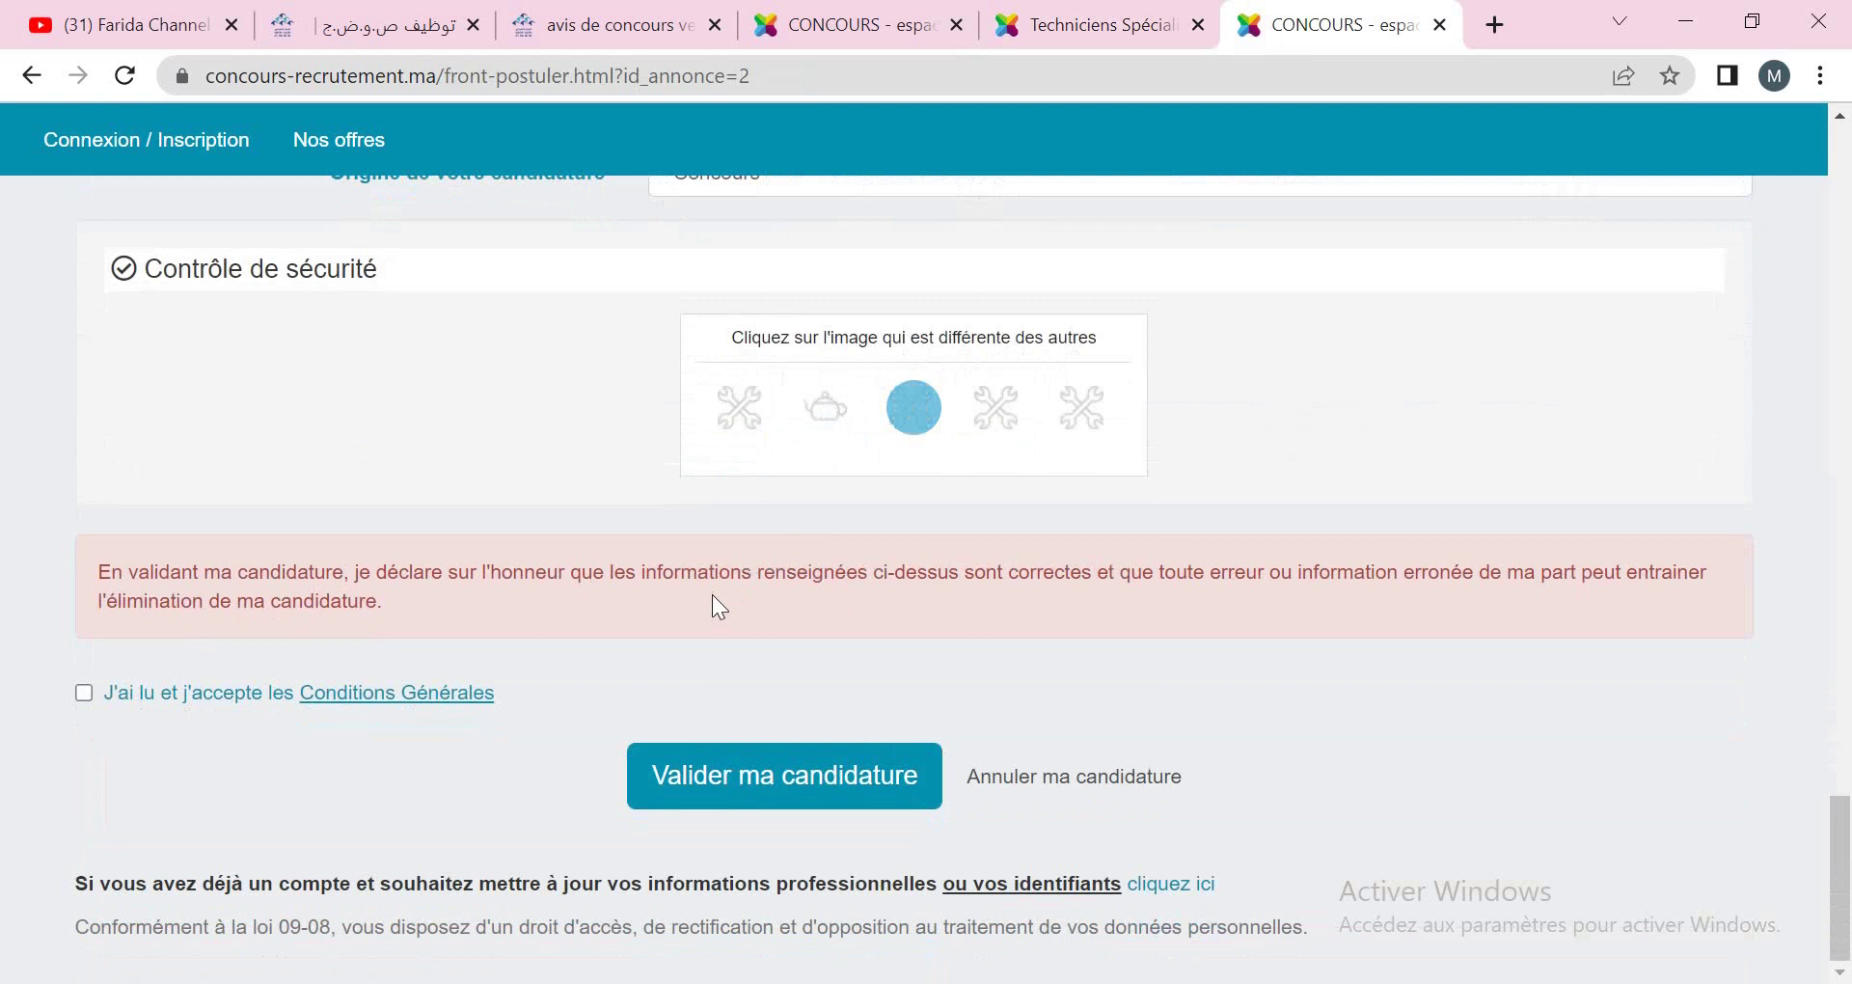
- Agree to the Conditions Générales of the job application
left_click(83, 693)
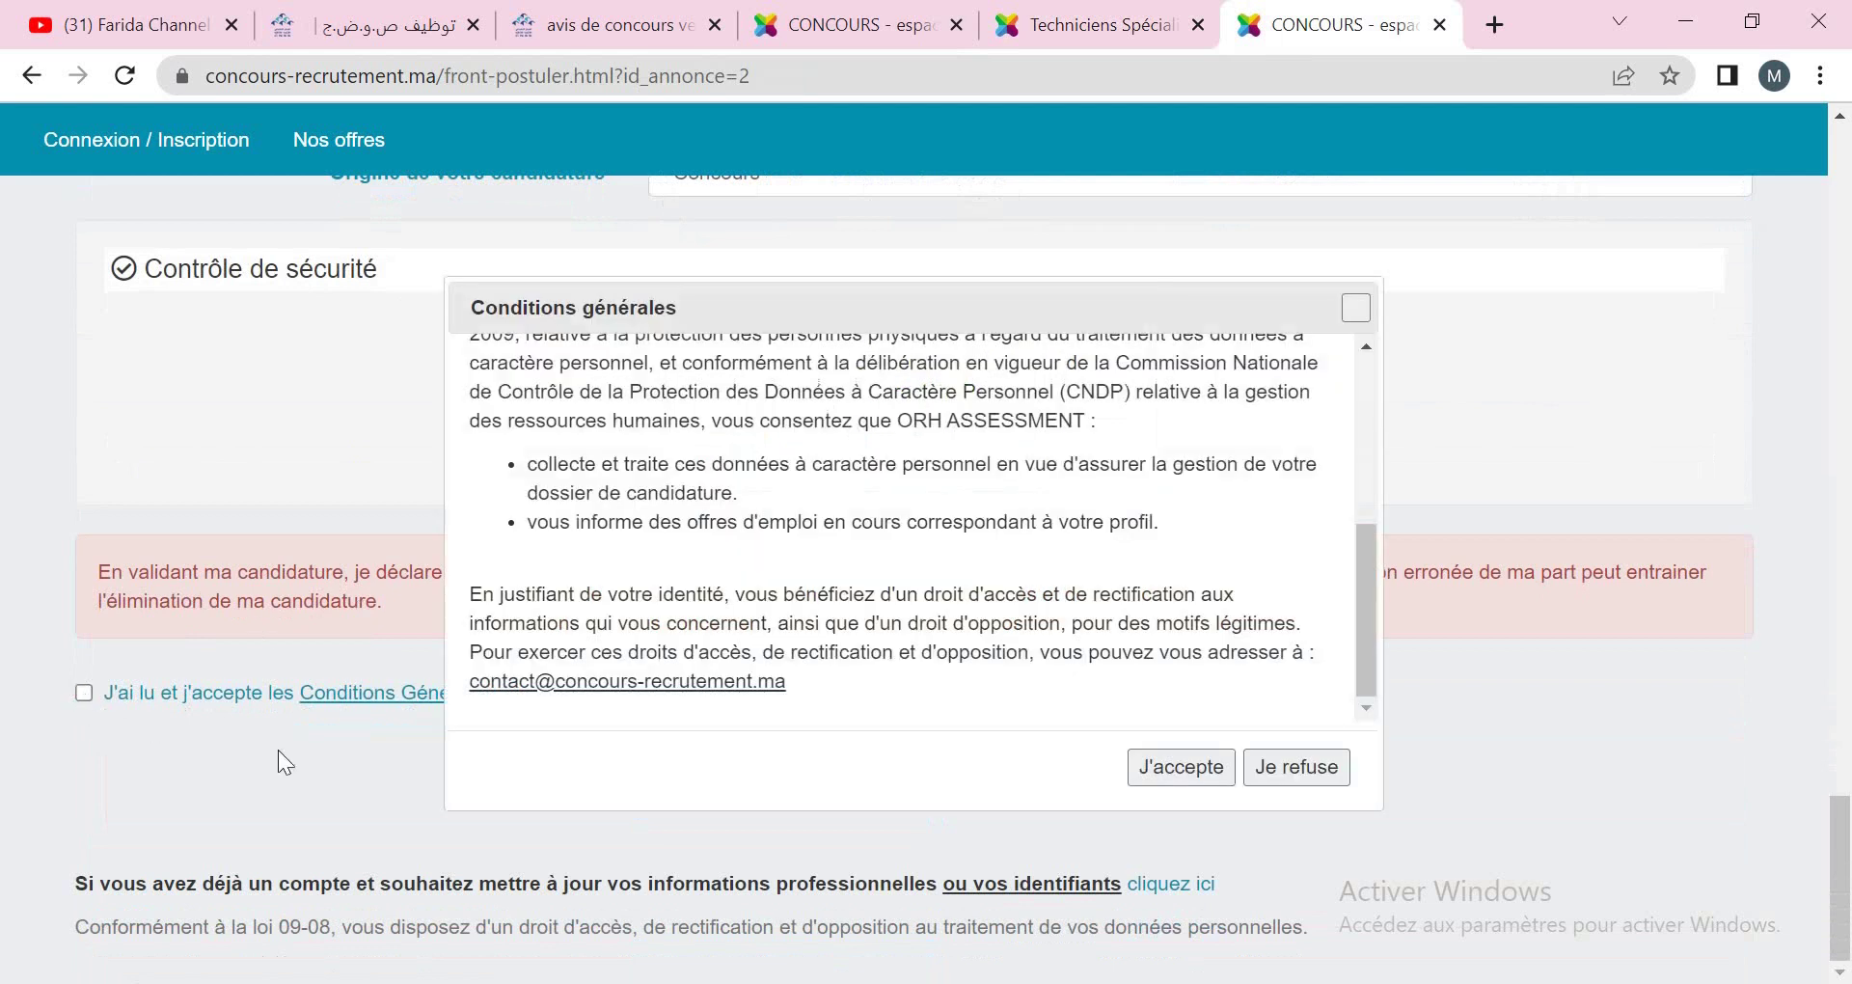
left_click(1180, 767)
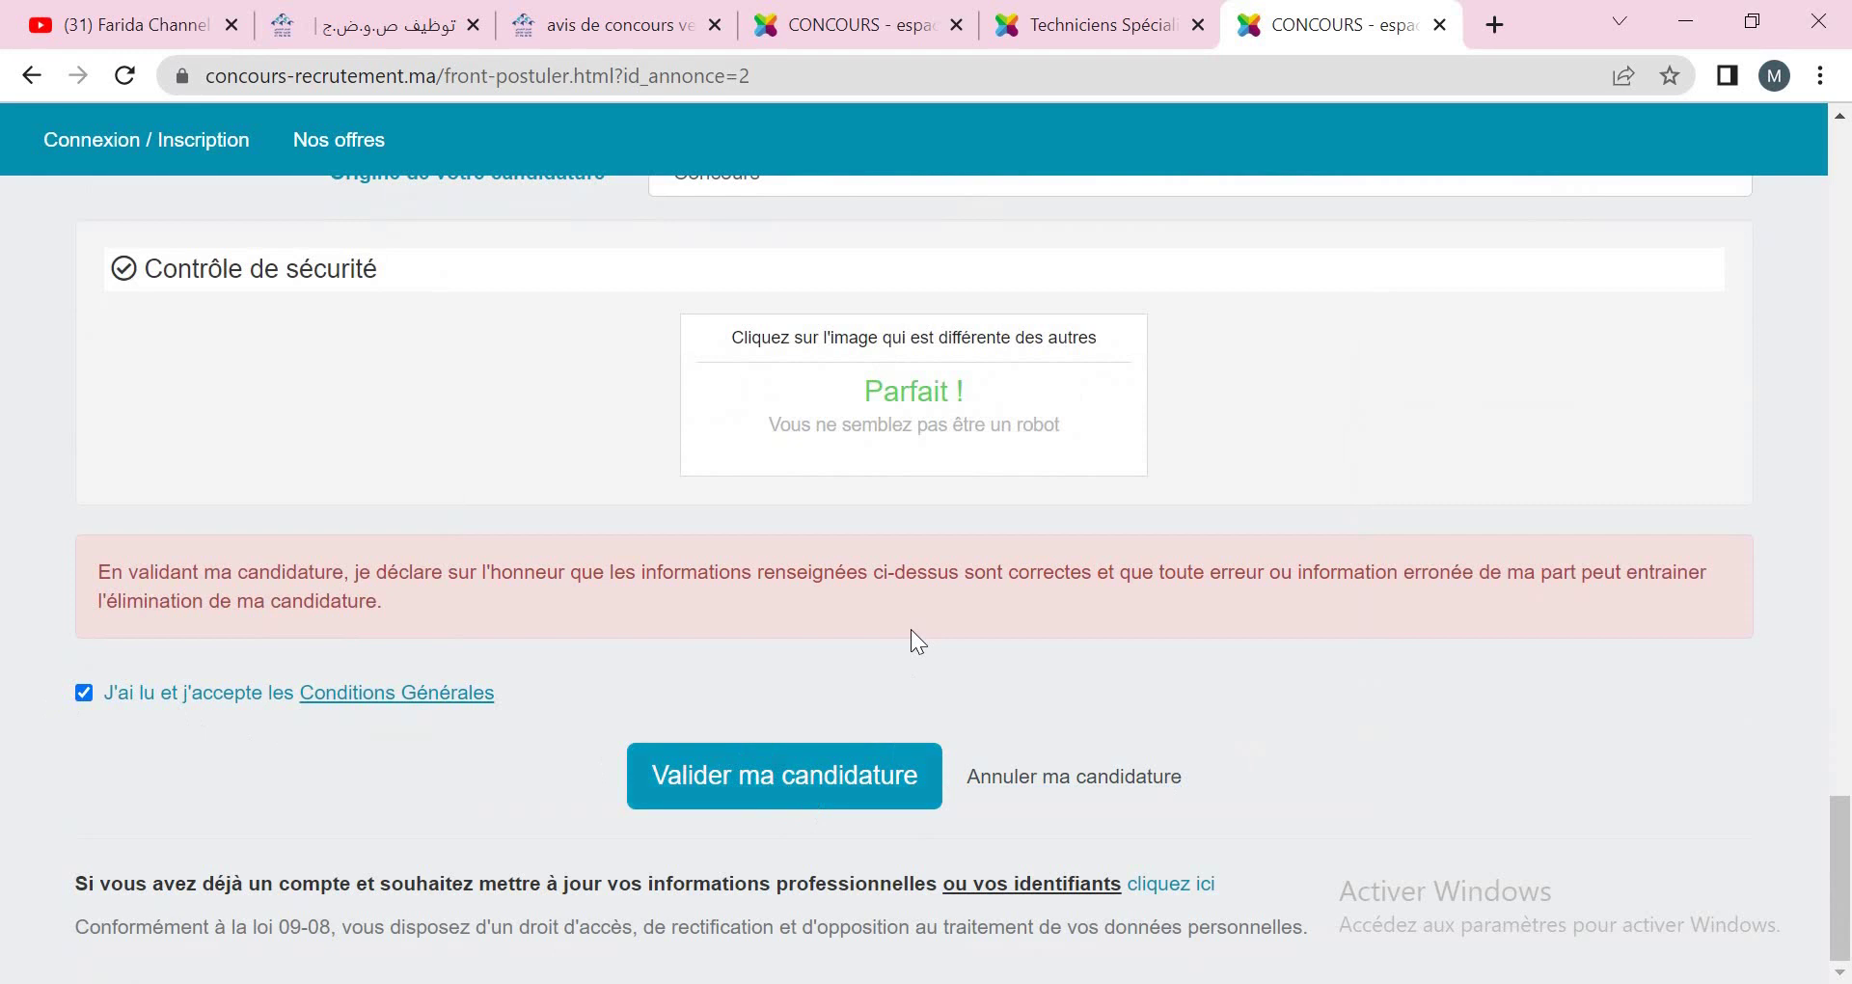
- Review the application form from Données personnelles through the attached documents to the final validation section
scroll(910, 629, "up", 7)
scroll(910, 629, "up", 15)
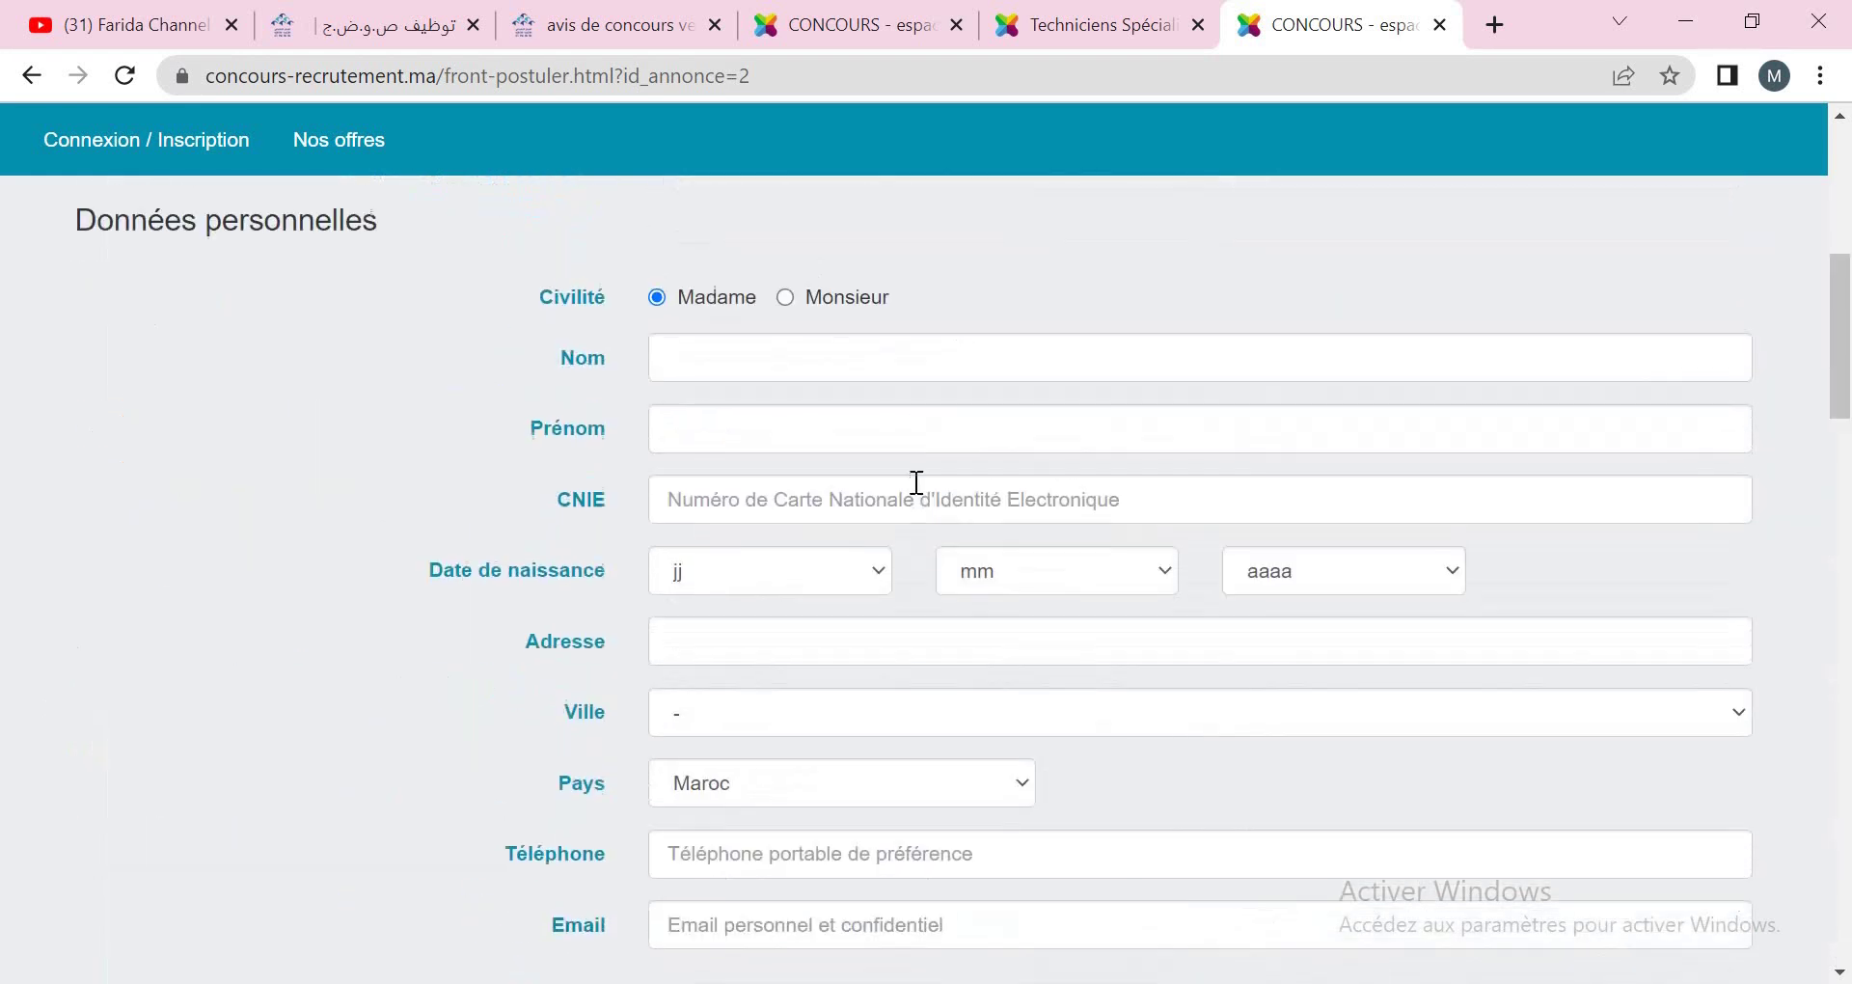
scroll(915, 487, "down", 5)
scroll(912, 501, "down", 15)
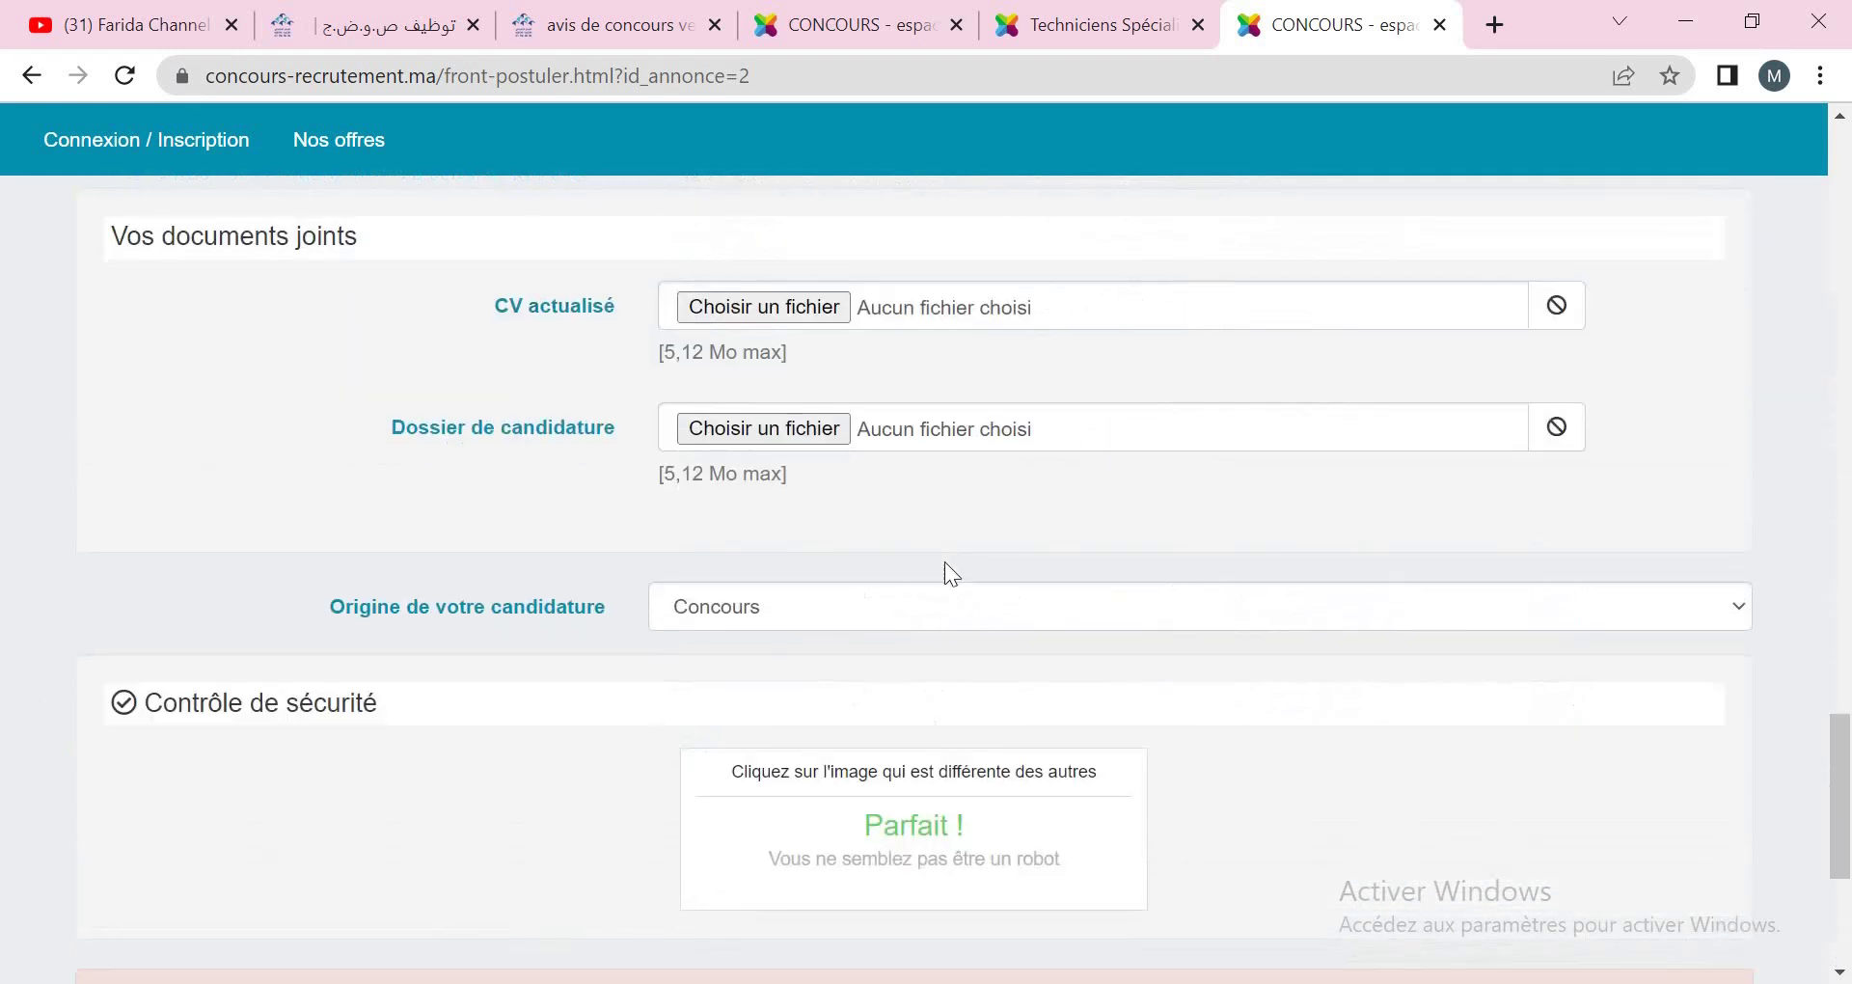
scroll(986, 691, "down", 5)
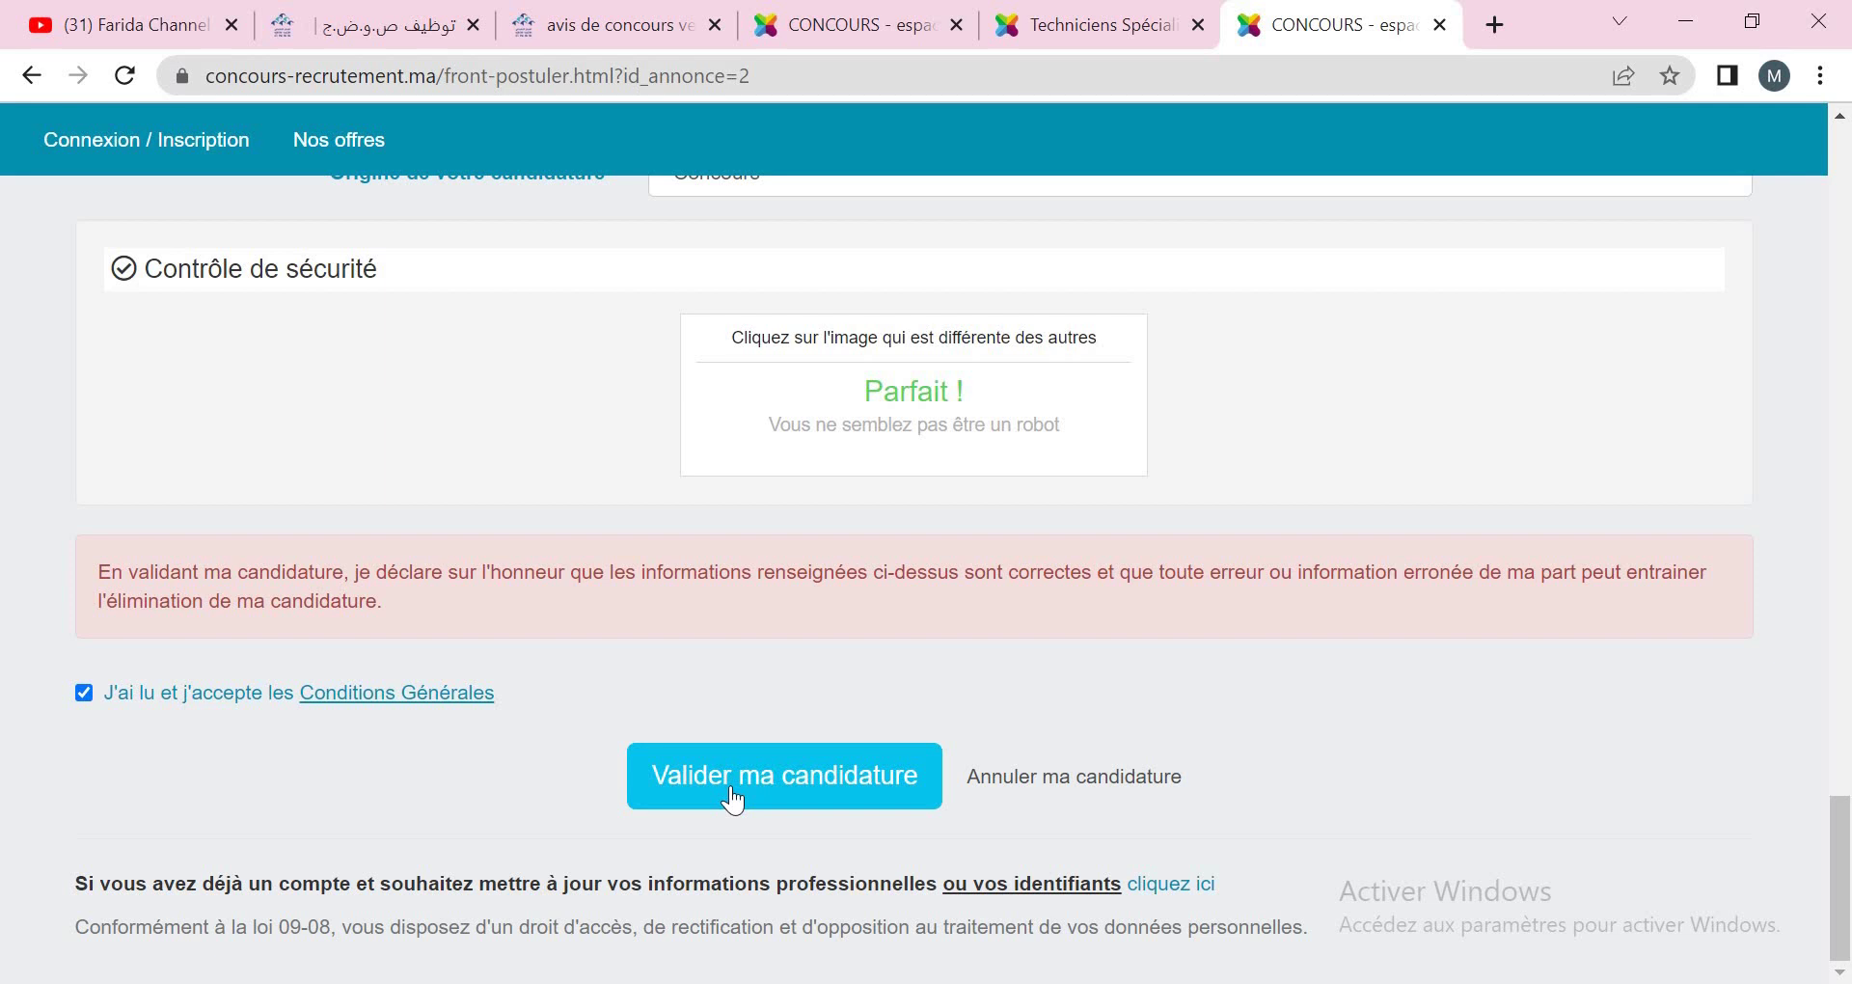
- Switch to the YouTube channel page that is already open in the browser
left_click(102, 5)
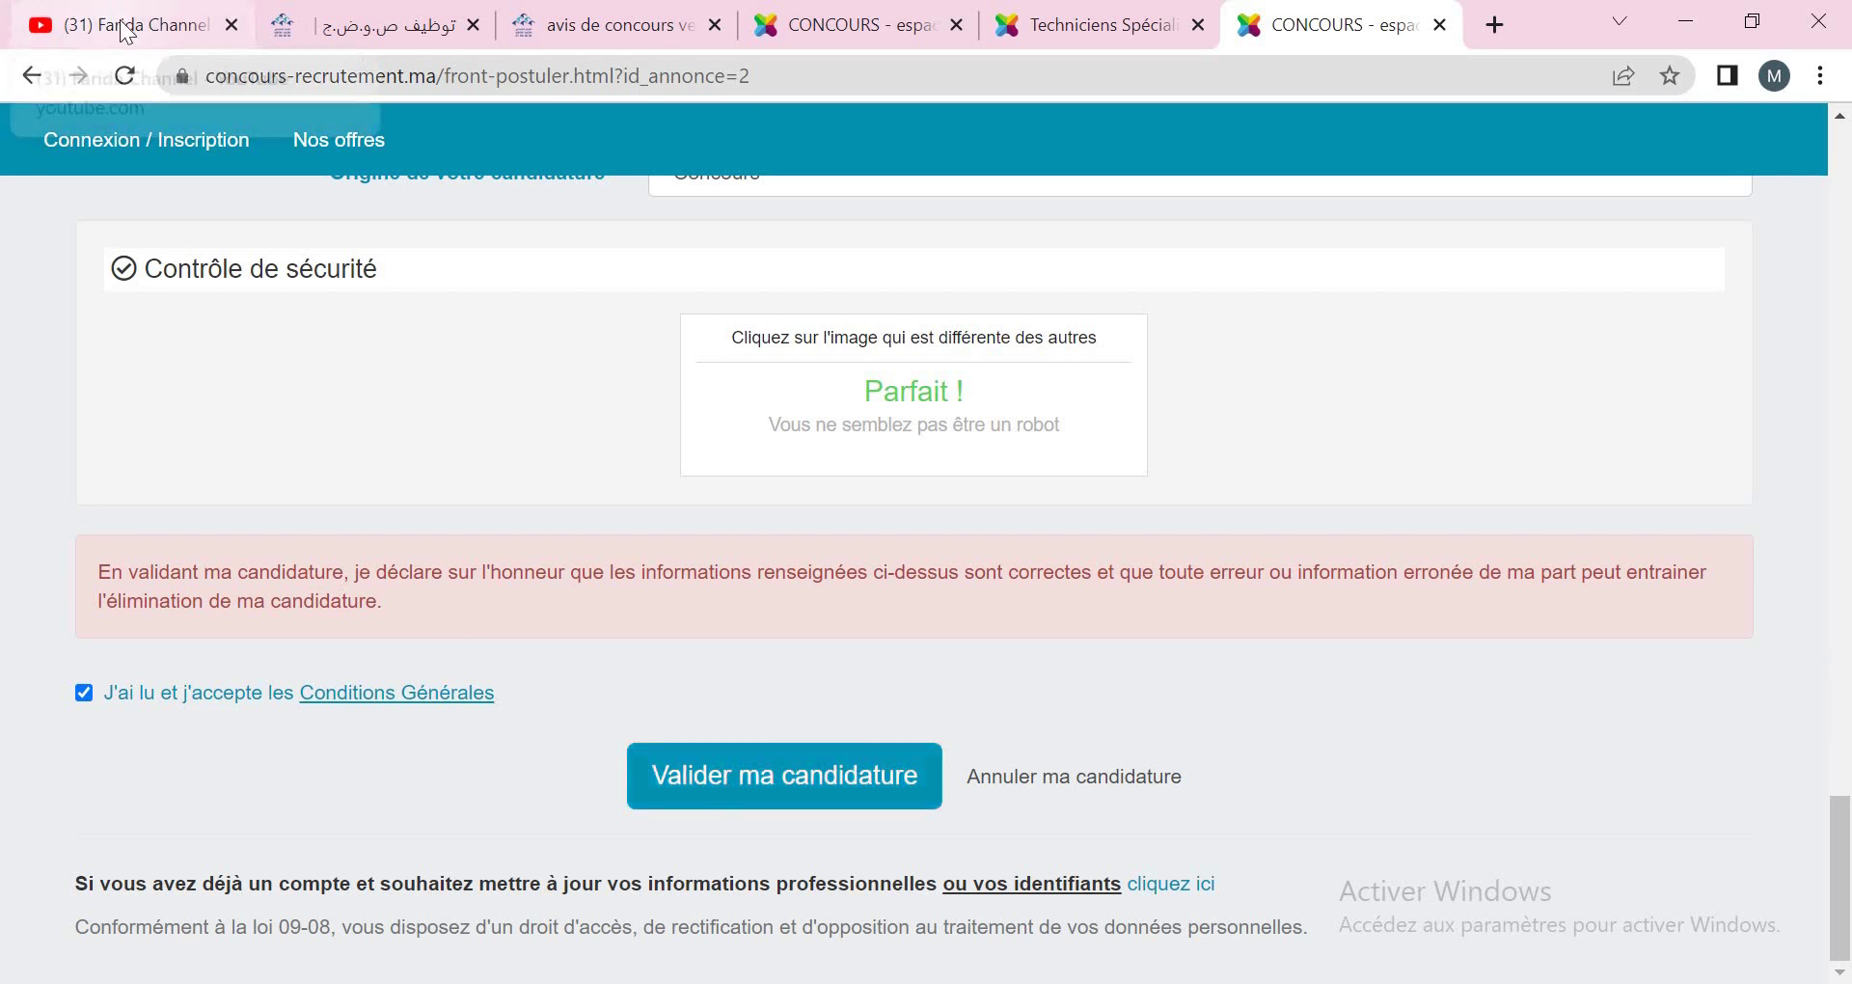